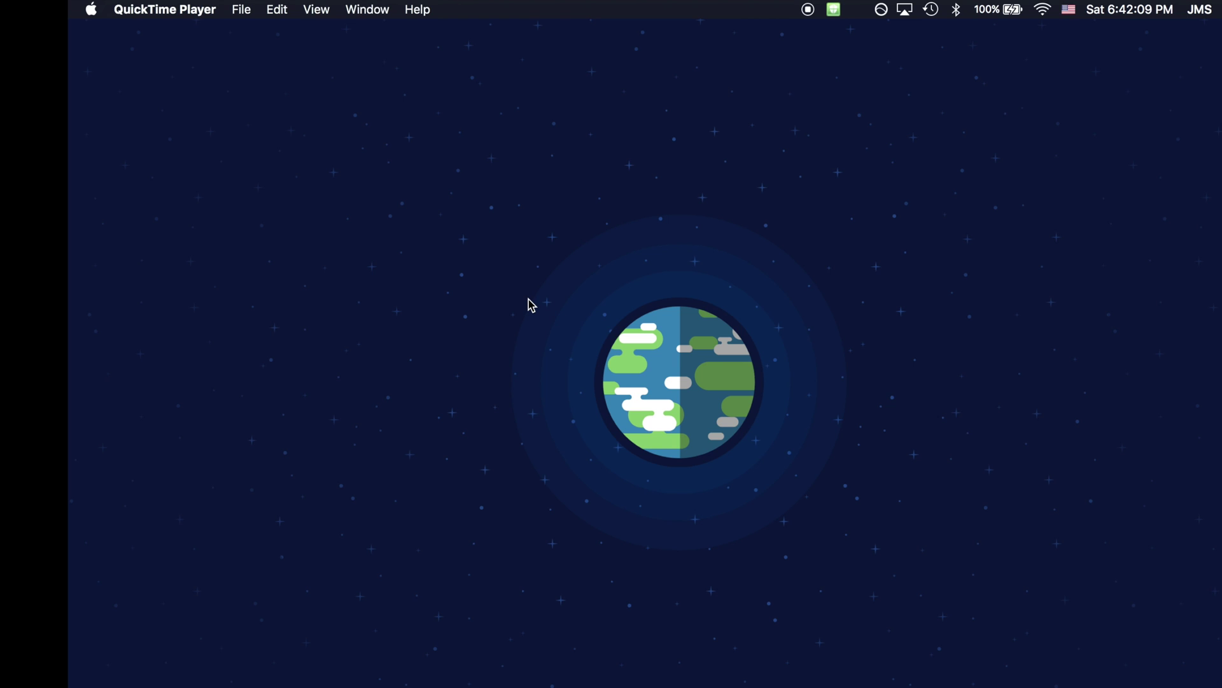
Swipe one space right with Ctrl+Right to reach the full-screen Chrome window showing Avast
key("ctrl+Right")
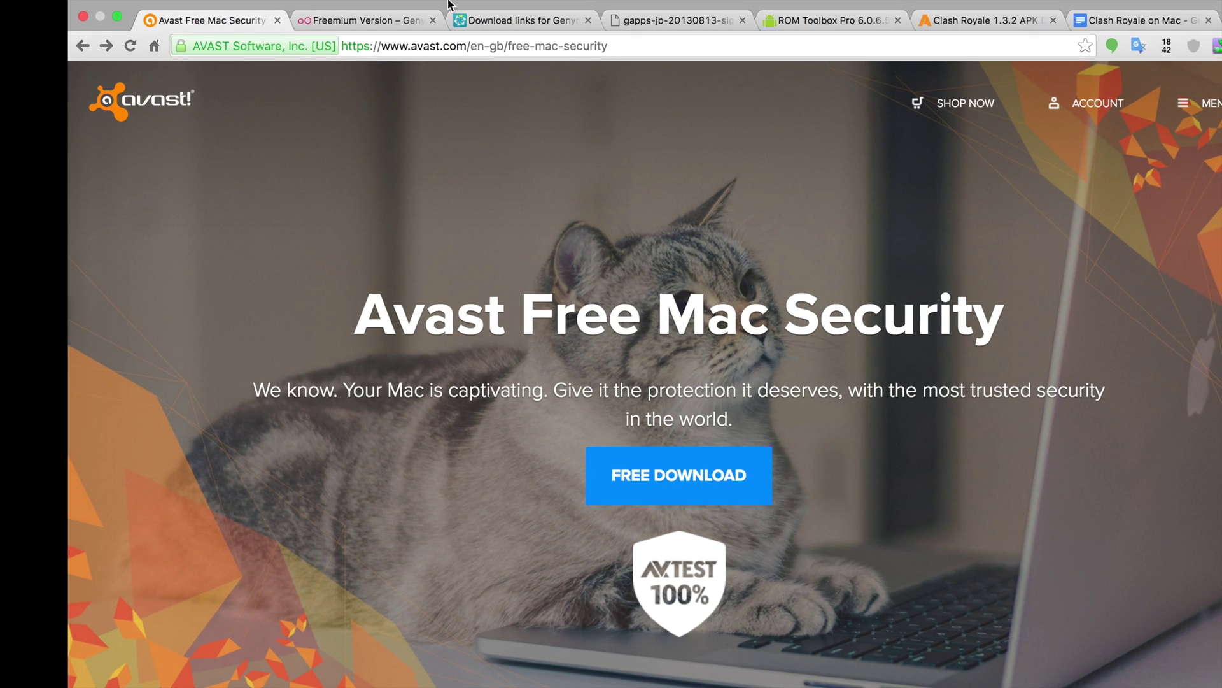
left_click(357, 45)
left_click(496, 40)
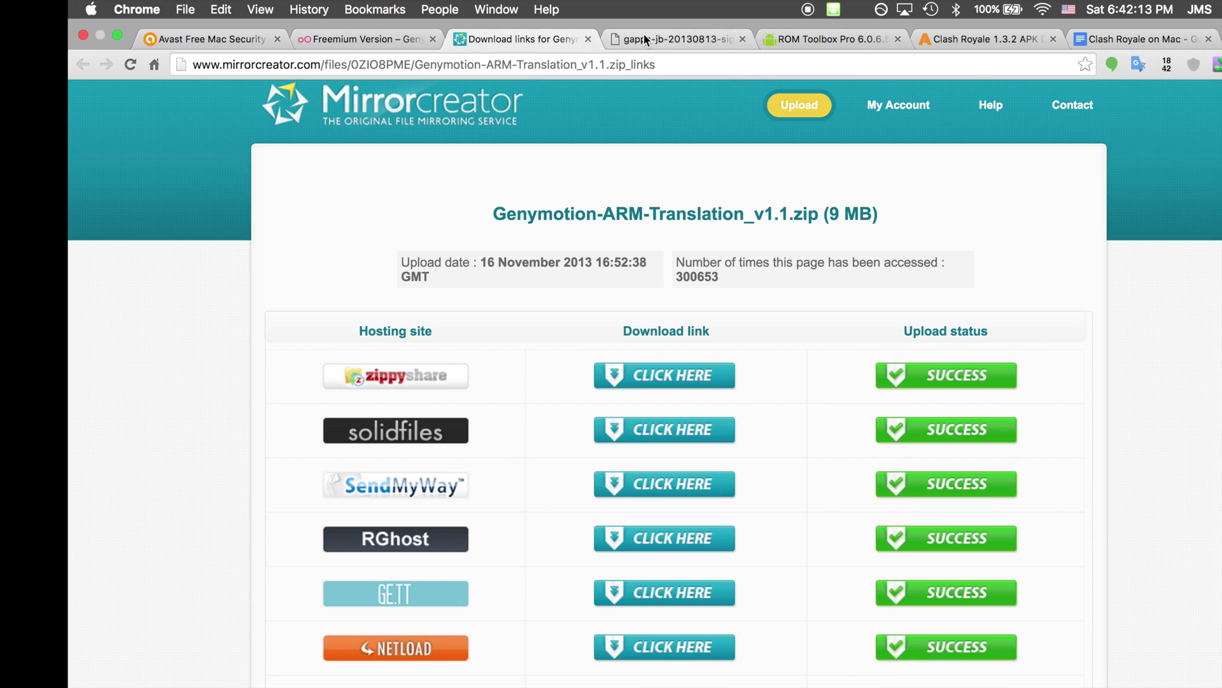
left_click(673, 39)
left_click(809, 36)
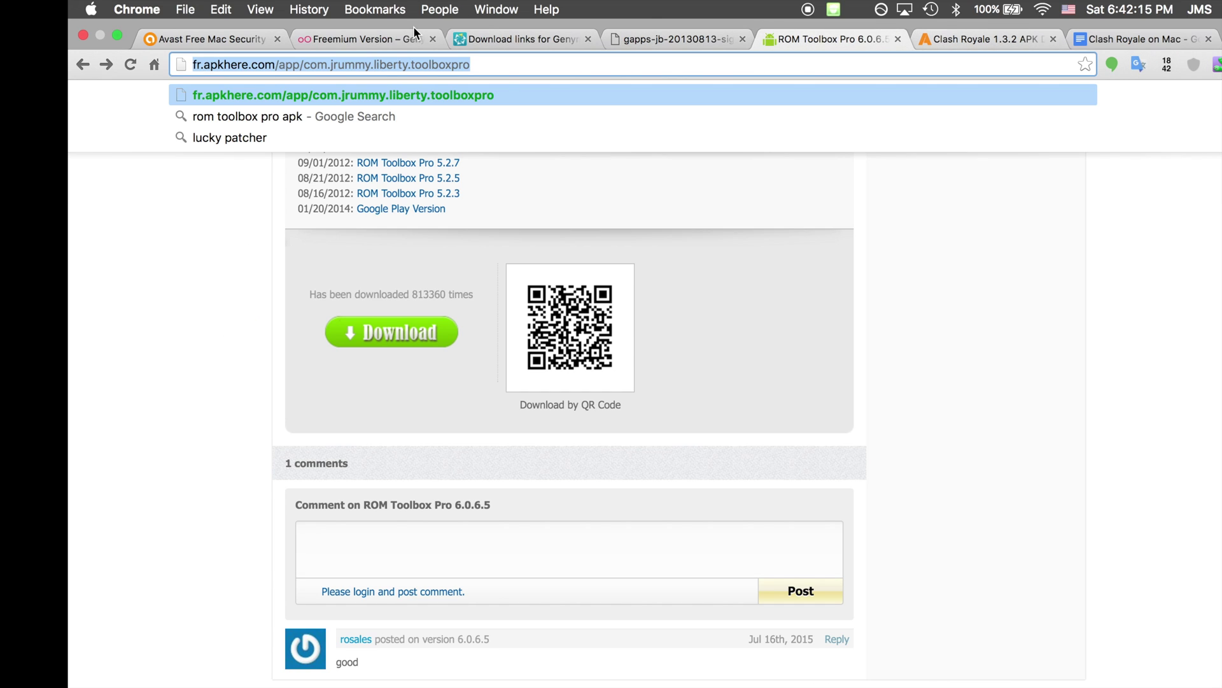
left_click(185, 46)
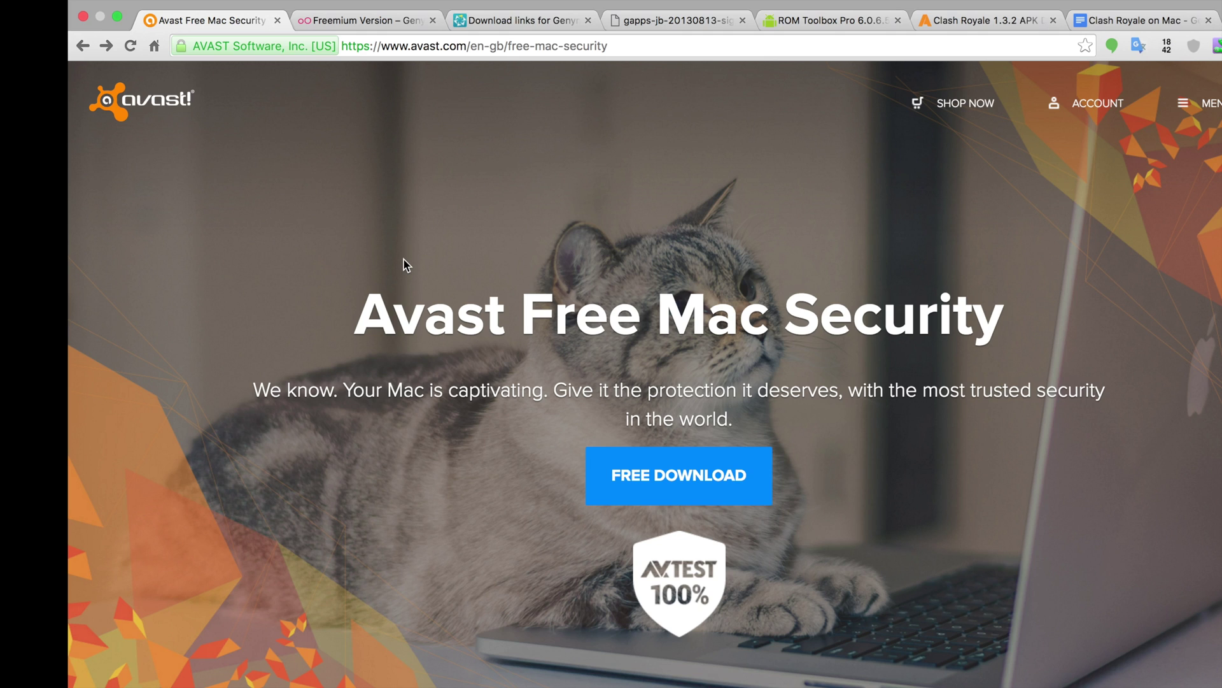
Download Genymotion for Mac OS X (81.75 MB) from the Genymotion download page tab
left_click(357, 20)
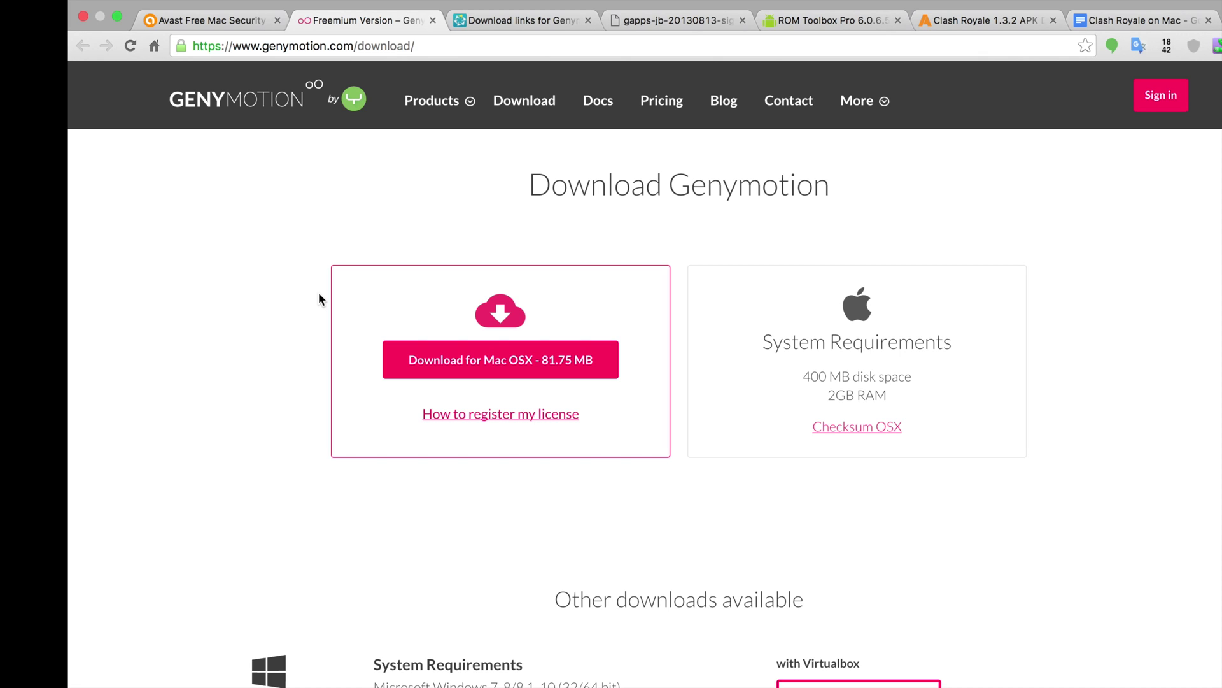
left_click(456, 371)
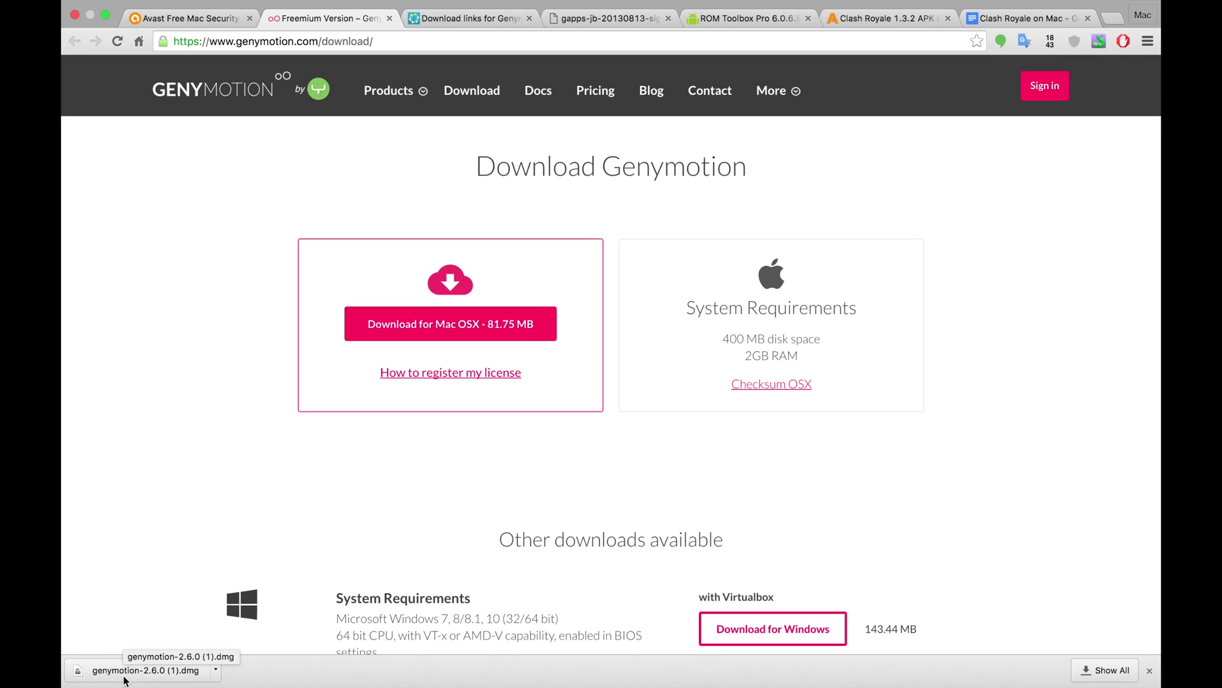
left_click(471, 17)
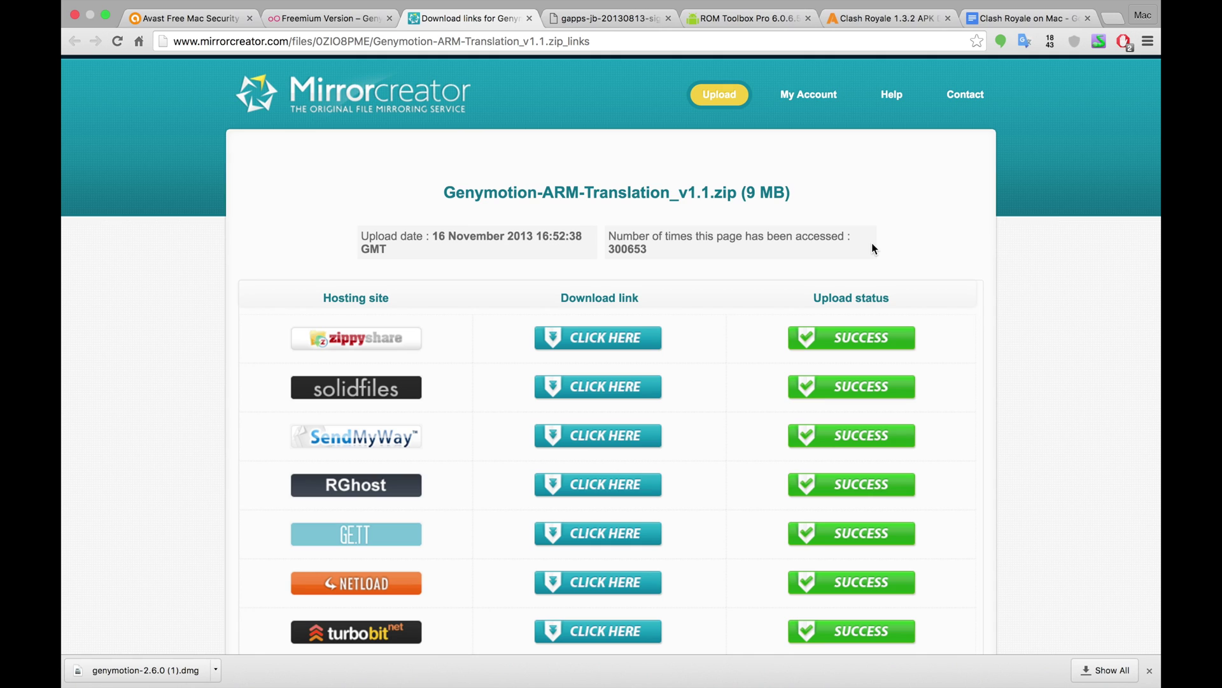
Open the Zippyshare mirror for the ARM translation zip and select its file link
left_click(567, 346)
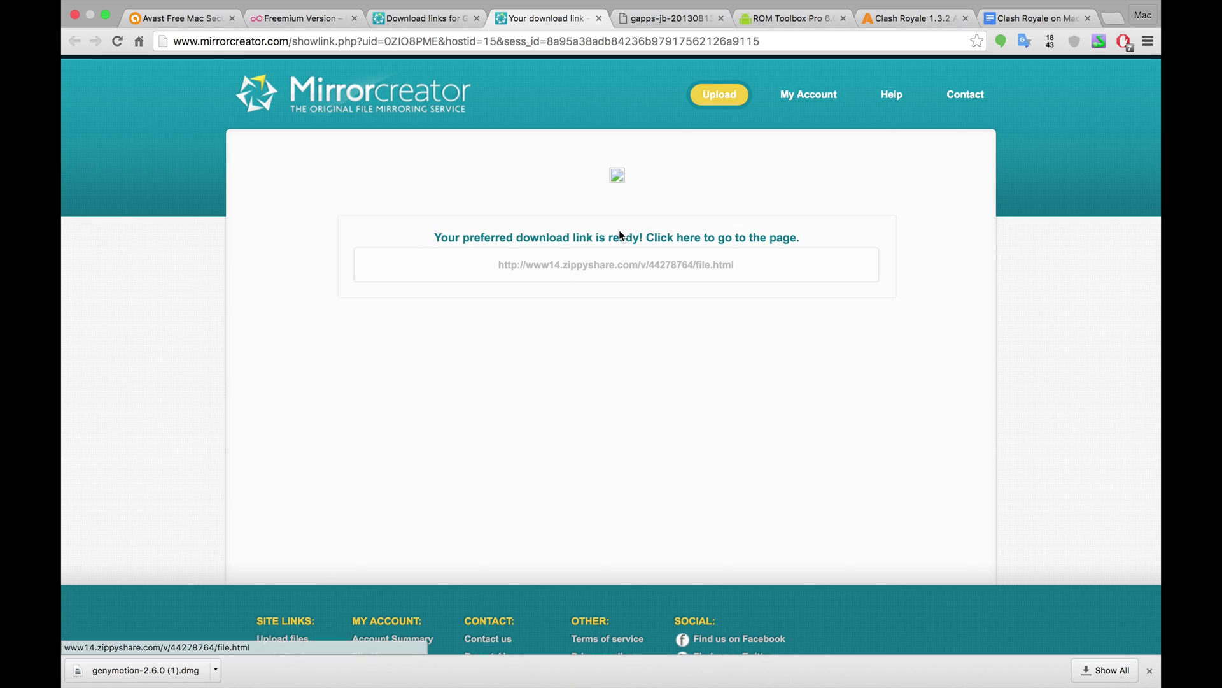
left_click_drag(621, 244, 620, 229)
left_click(641, 246)
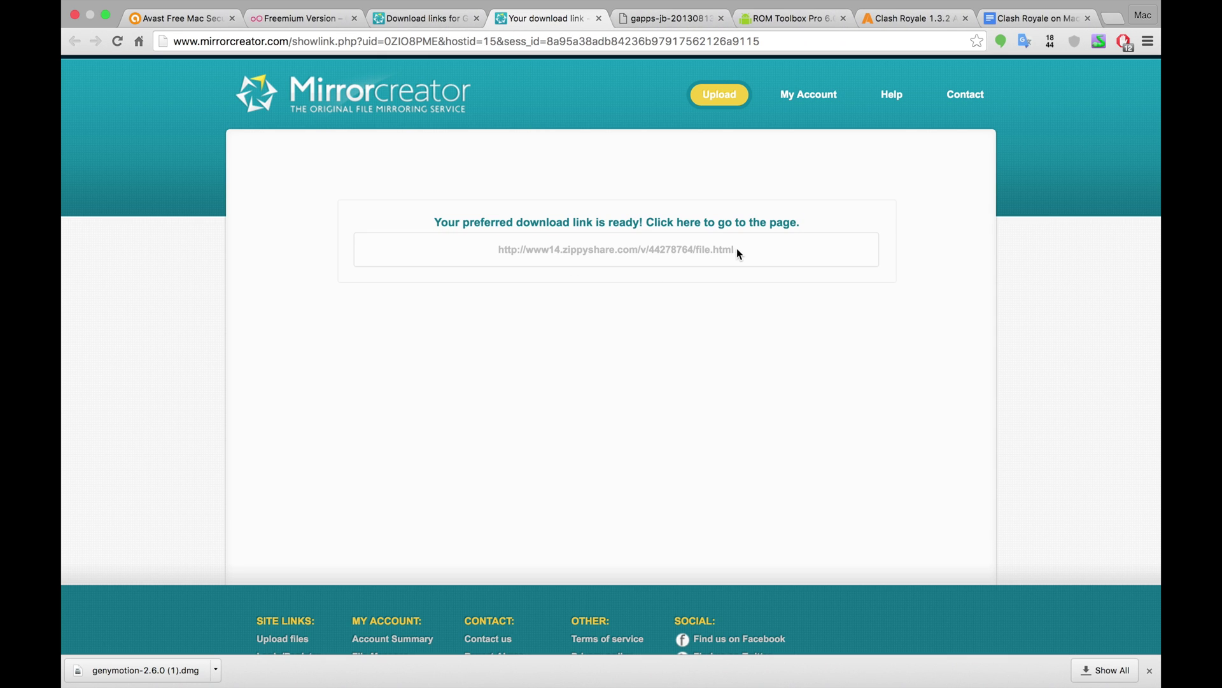
left_click_drag(736, 248, 627, 254)
left_click(561, 263)
triple_click(519, 254)
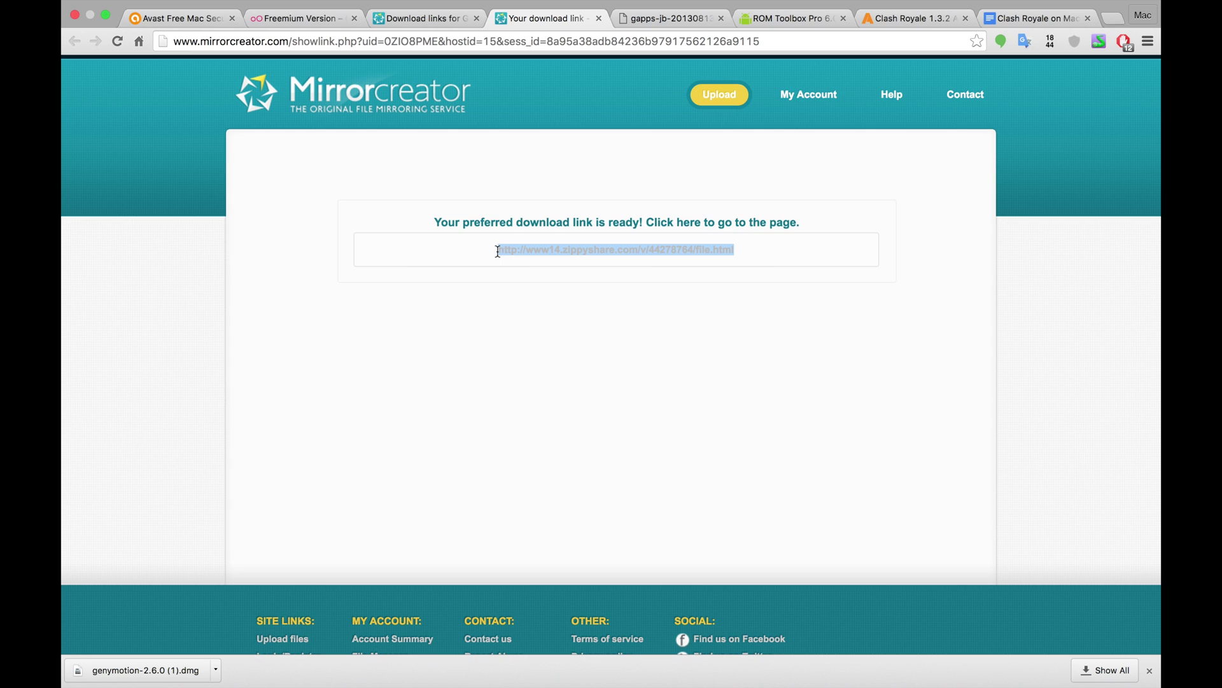
Load the Zippyshare link in the address bar and download Genymotion-ARM-Translation_v1.1.zip
left_click(484, 49)
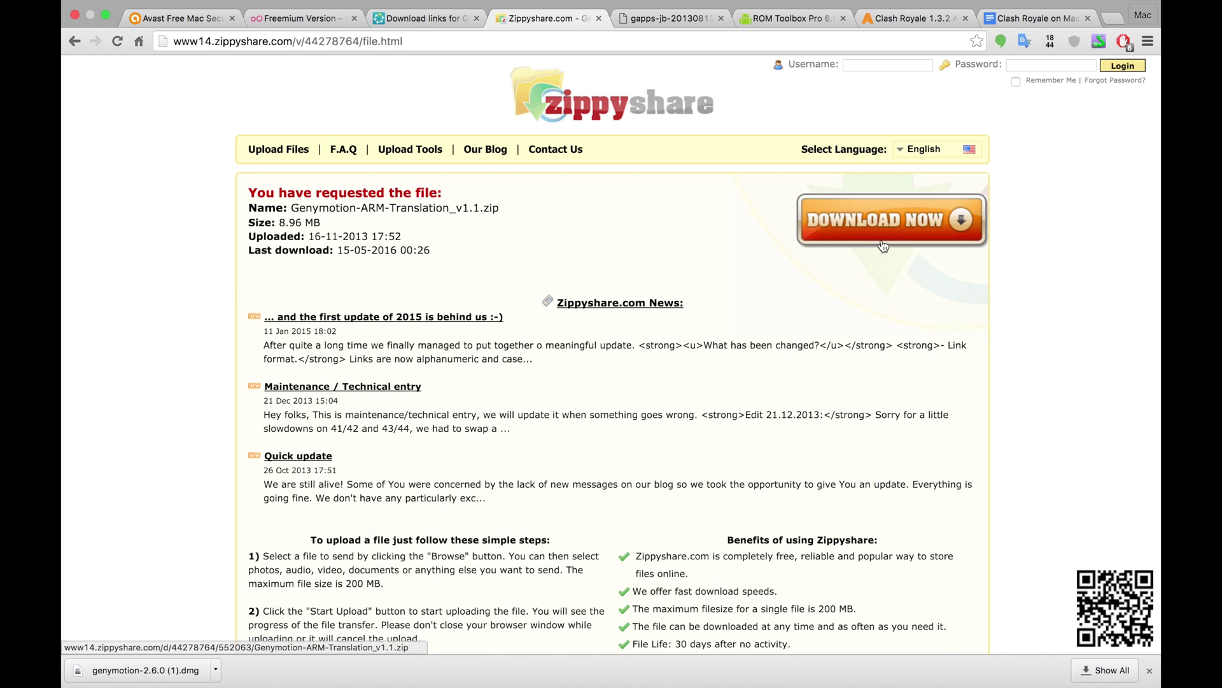
left_click(883, 246)
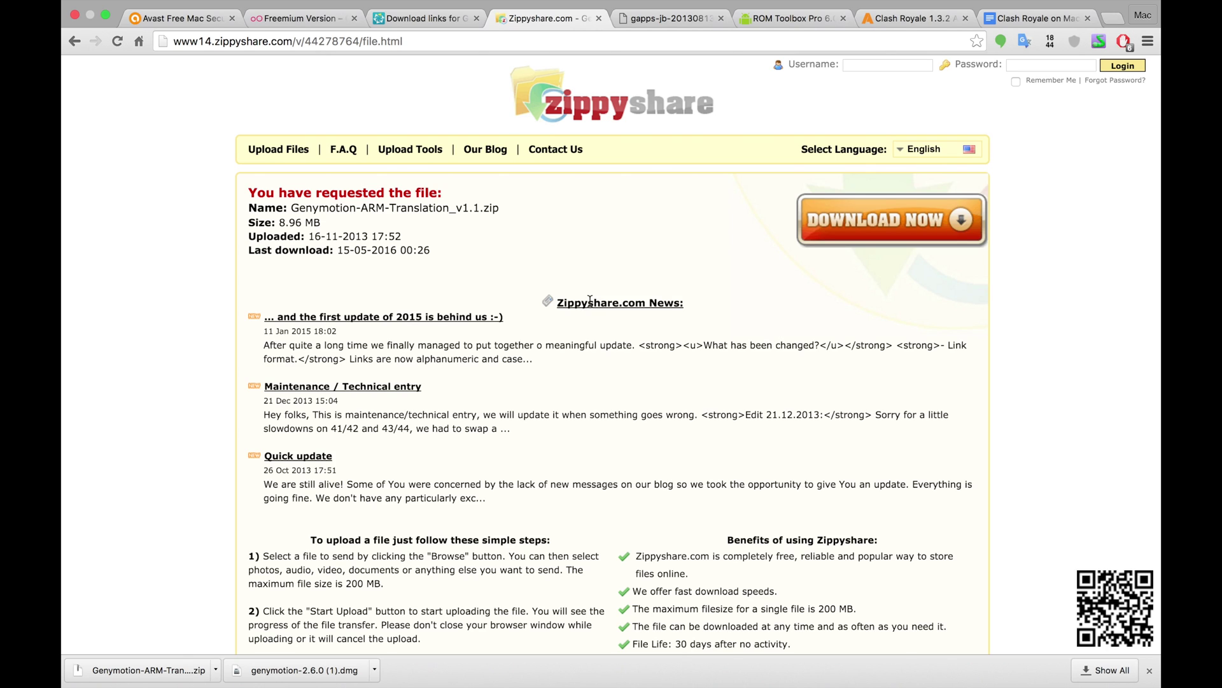
left_click(660, 32)
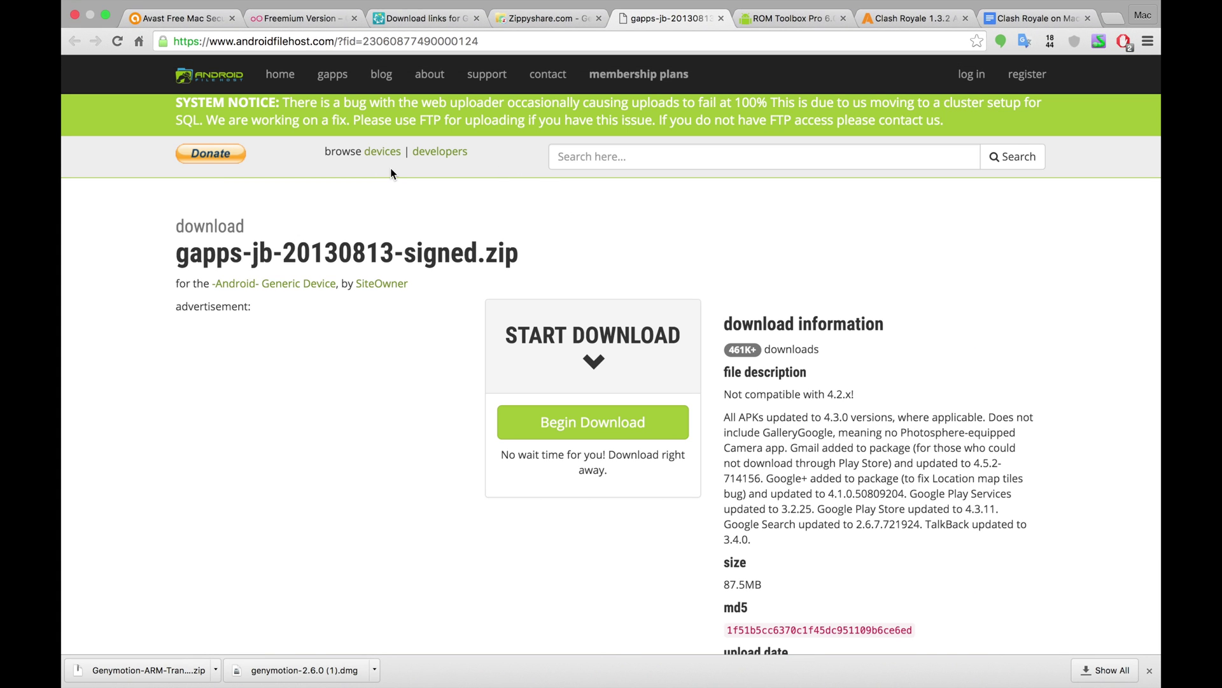
Download gapps-jb-20130813-signed.zip and open the downloaded Genymotion 2.6.0 dmg
left_click(593, 426)
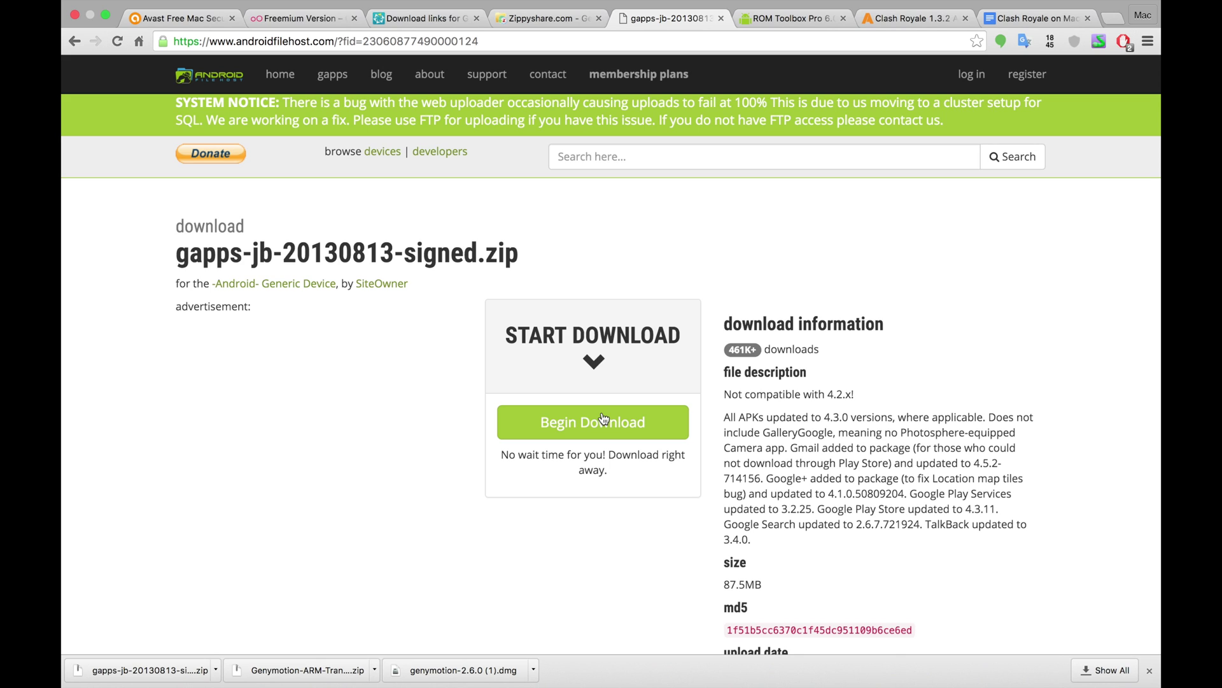
left_click(533, 669)
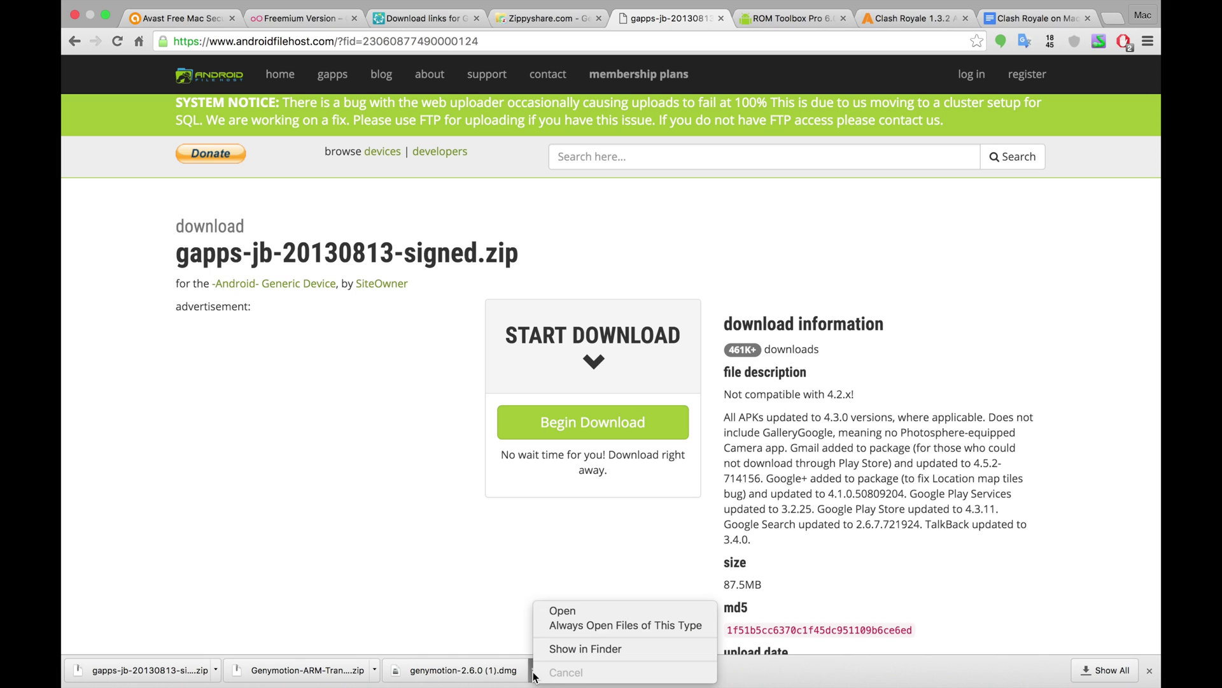
left_click(576, 609)
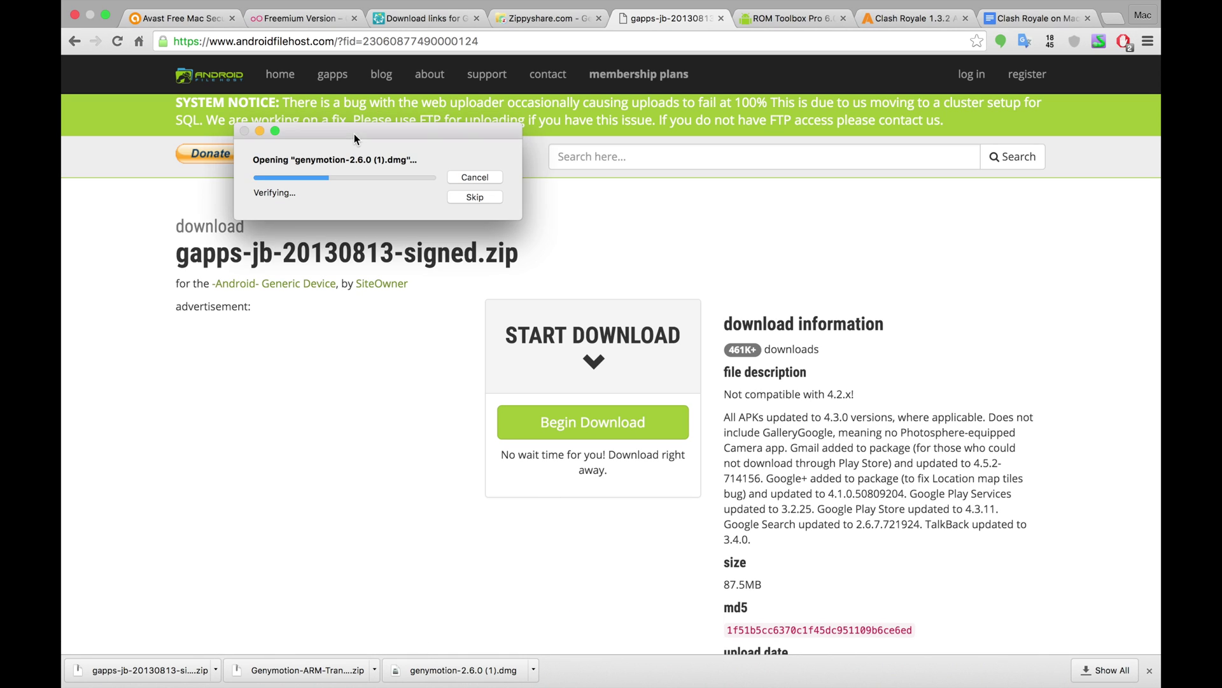
Copy Genymotion and Genymotion Shell from the 2.6.0 disk image into Applications, keeping both copies
mouse_move(354, 137)
left_mouse_down()
mouse_move(62, 189)
mouse_move(218, 173)
mouse_move(360, 184)
left_mouse_up()
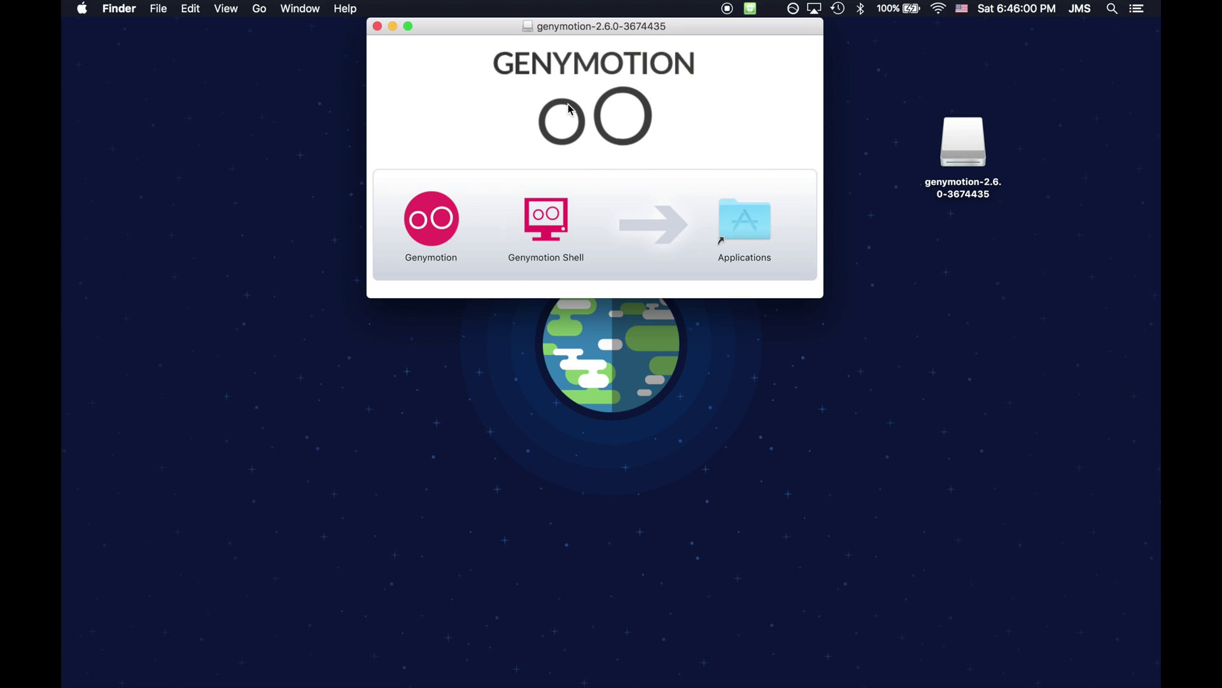
left_click(450, 231)
left_click_drag(450, 230, 644, 220)
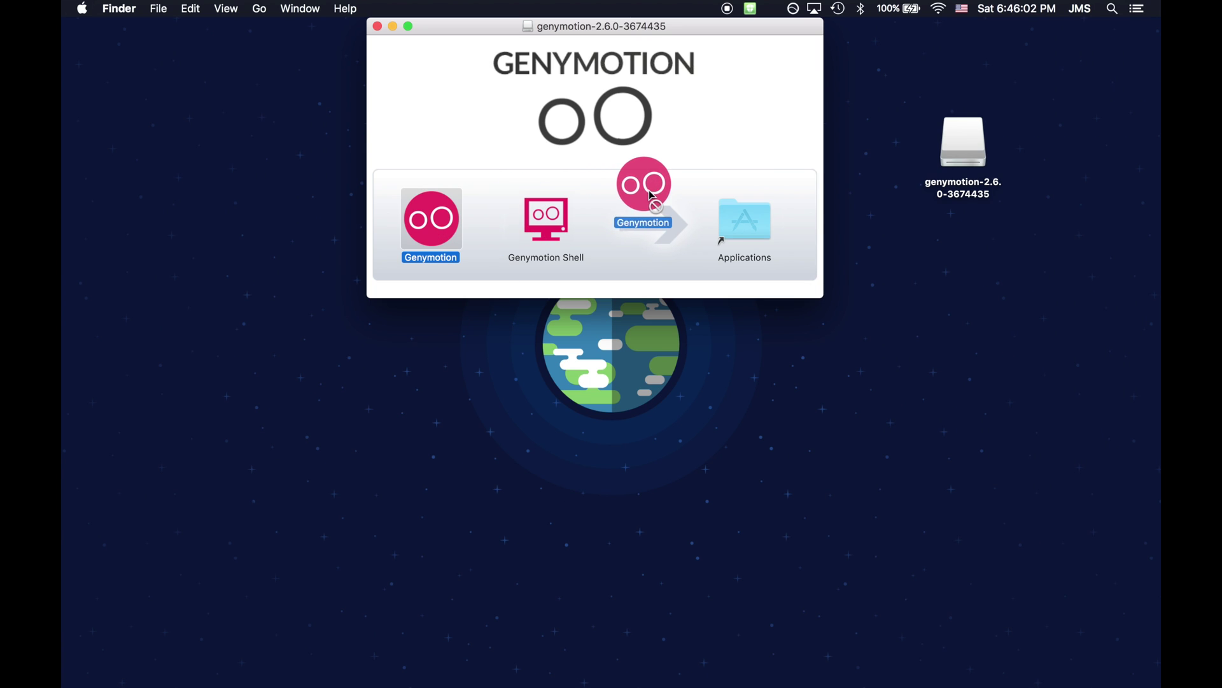
left_click_drag(440, 233, 722, 225)
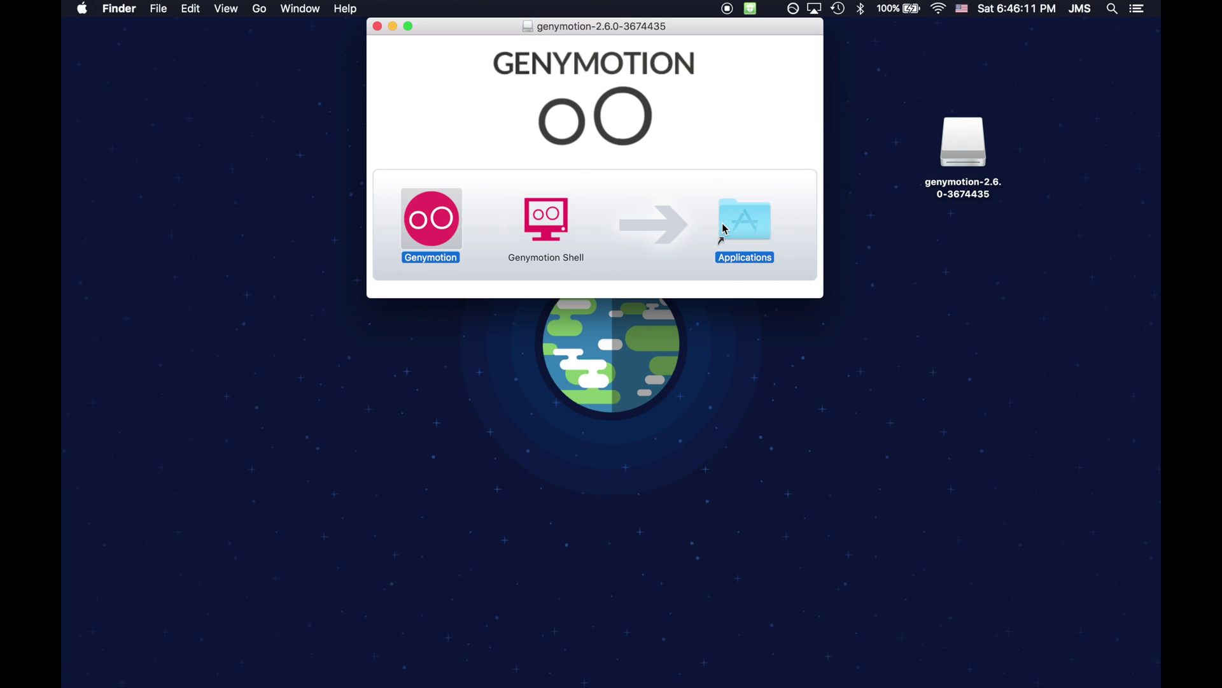
left_click_drag(723, 228, 725, 229)
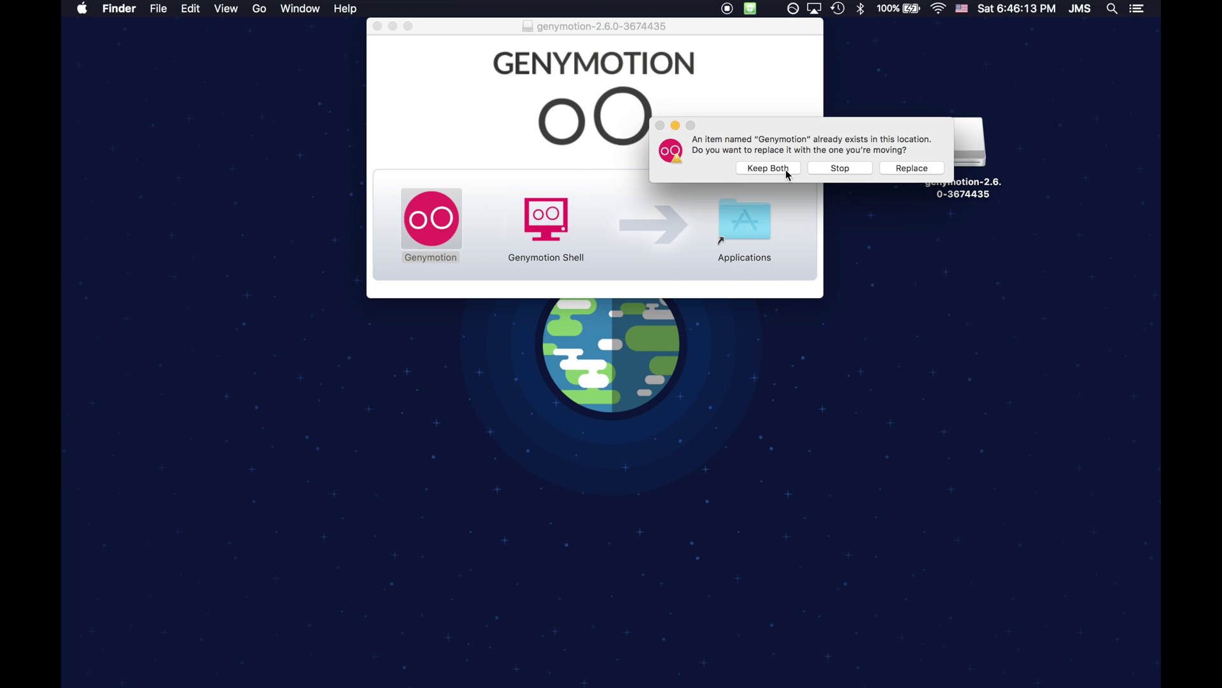
left_click(762, 169)
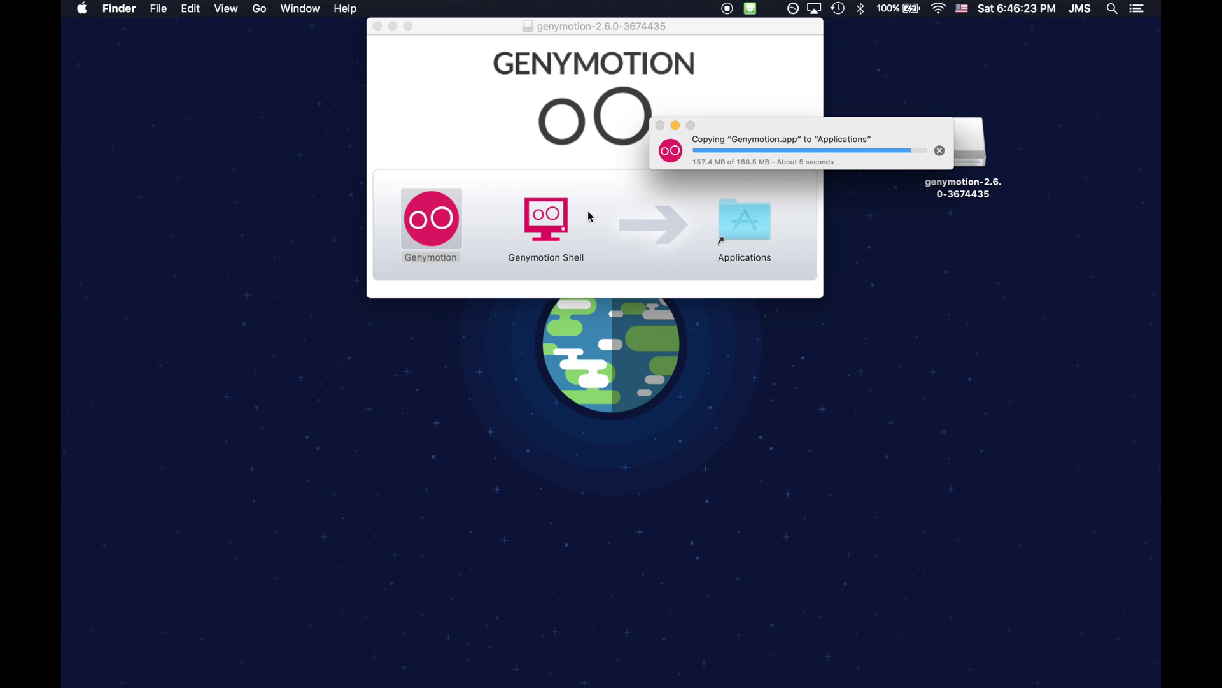
left_click_drag(535, 235, 738, 242)
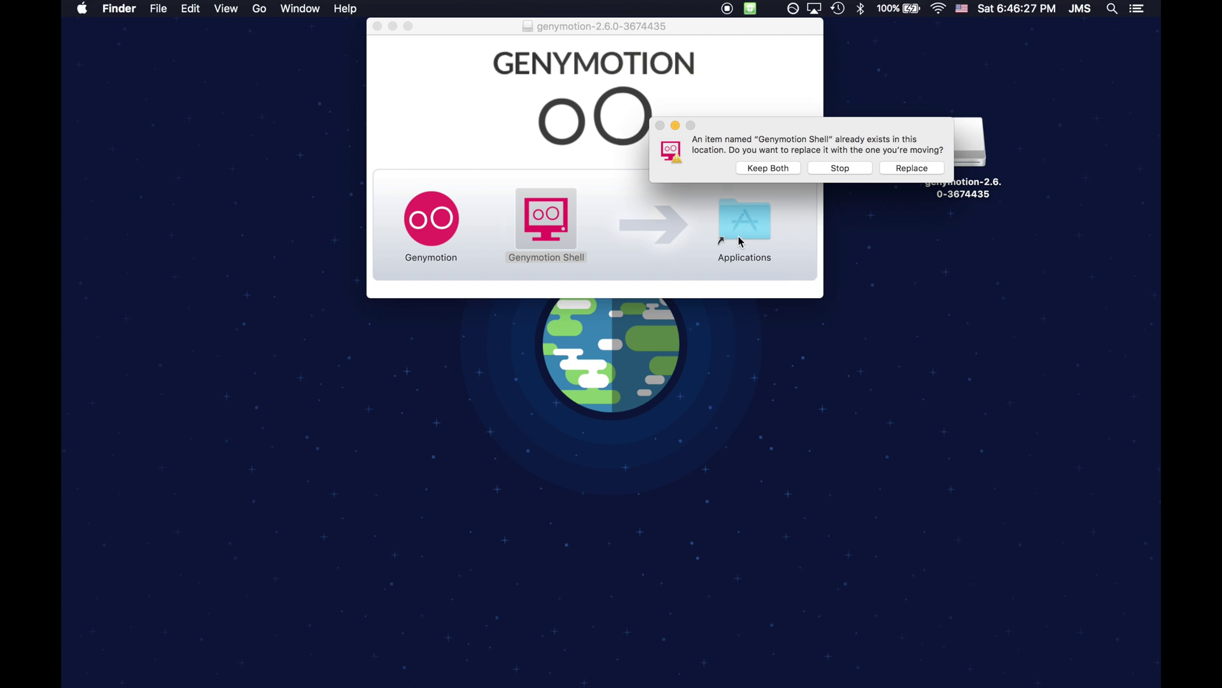
left_click(771, 169)
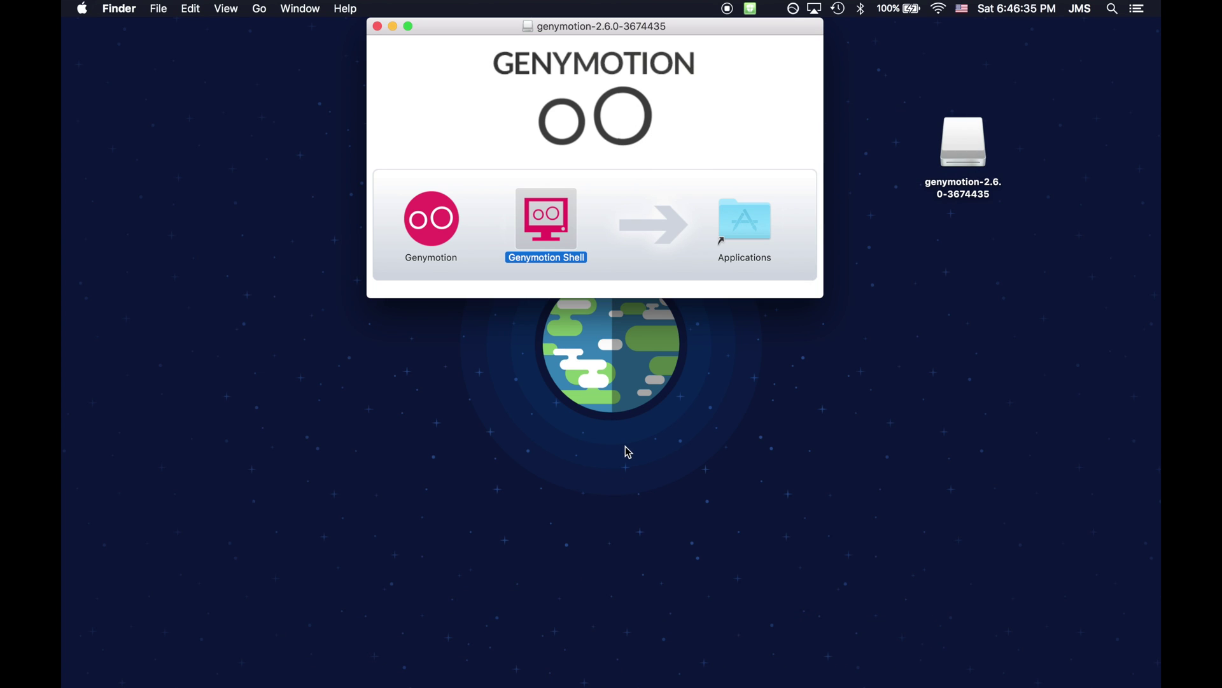
Close the disk image window and select Genymotion 2 and Genymotion Shell 2 in Applications
left_click(377, 27)
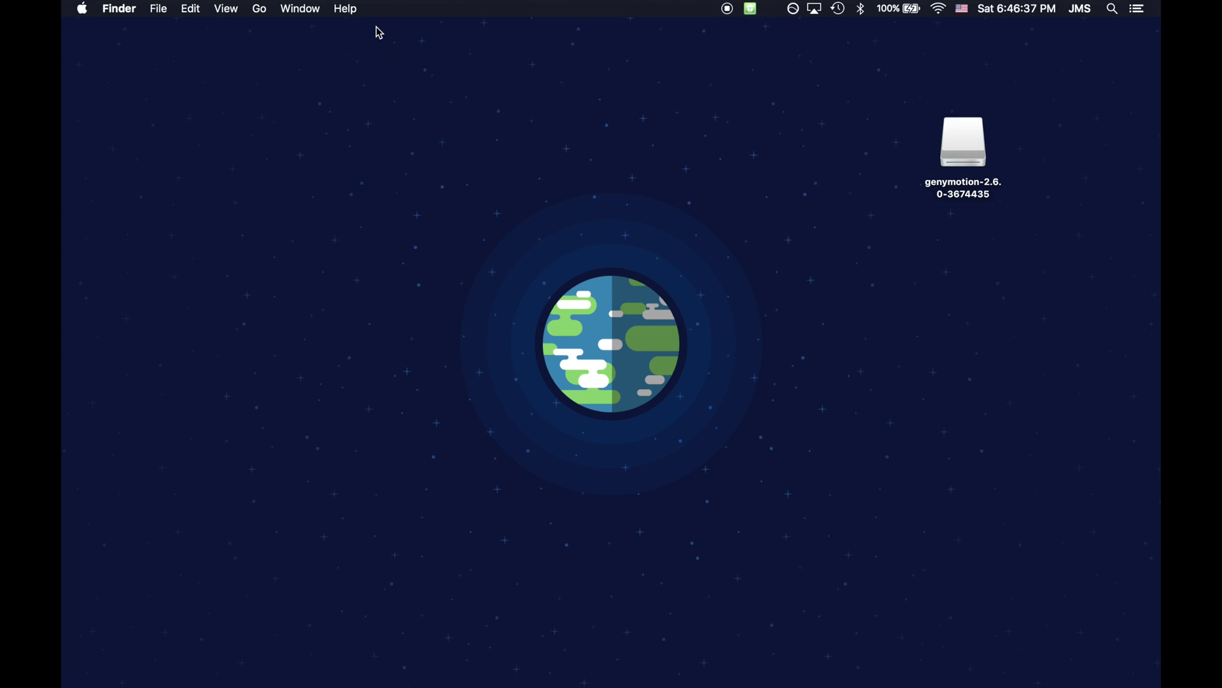
left_click(337, 657)
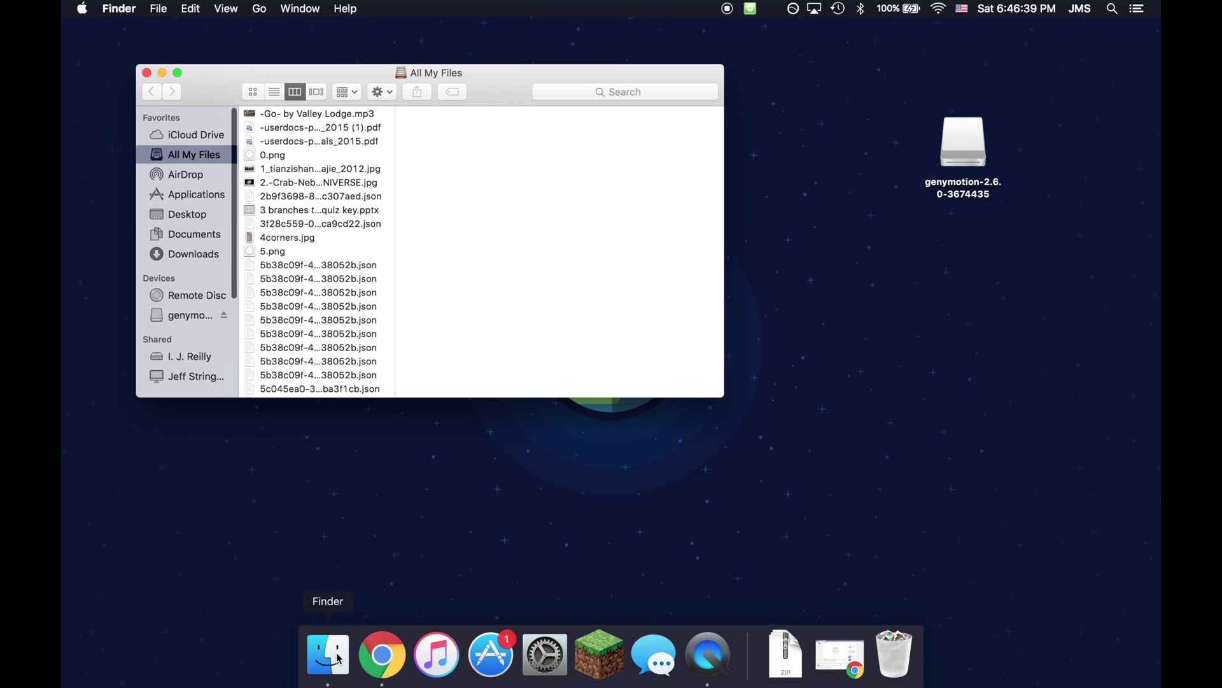
scroll(329, 260, "down", 3)
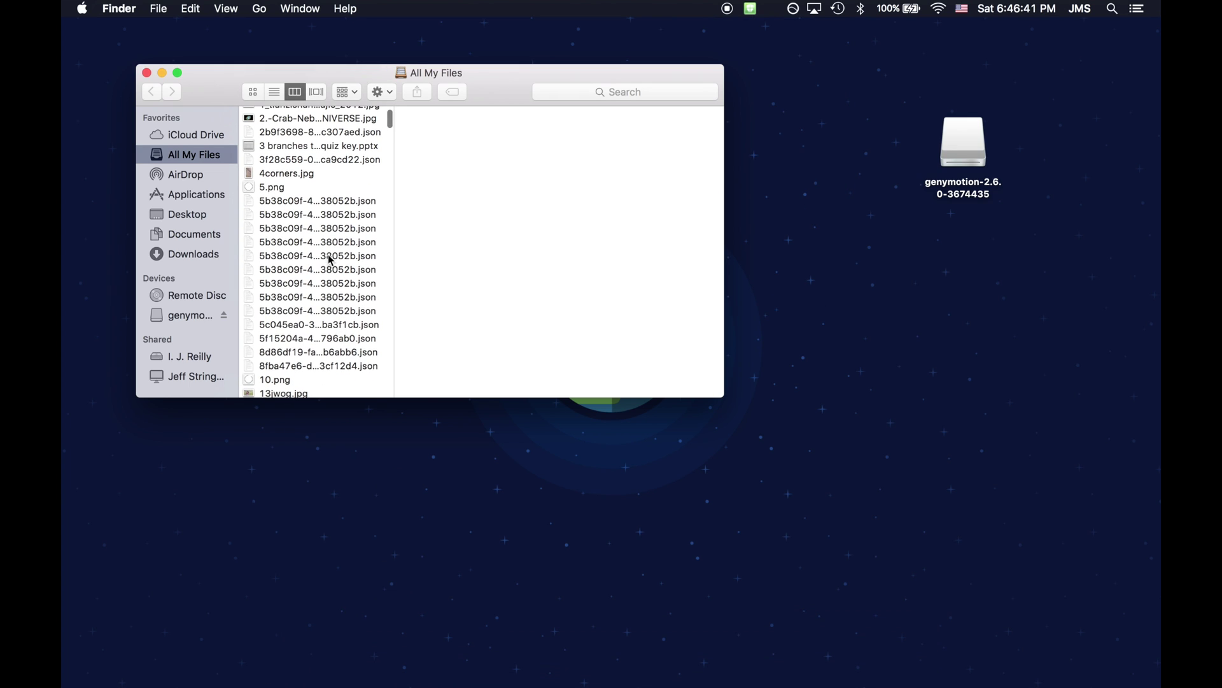
left_click(208, 197)
scroll(335, 238, "down", 5)
scroll(335, 240, "down", 3)
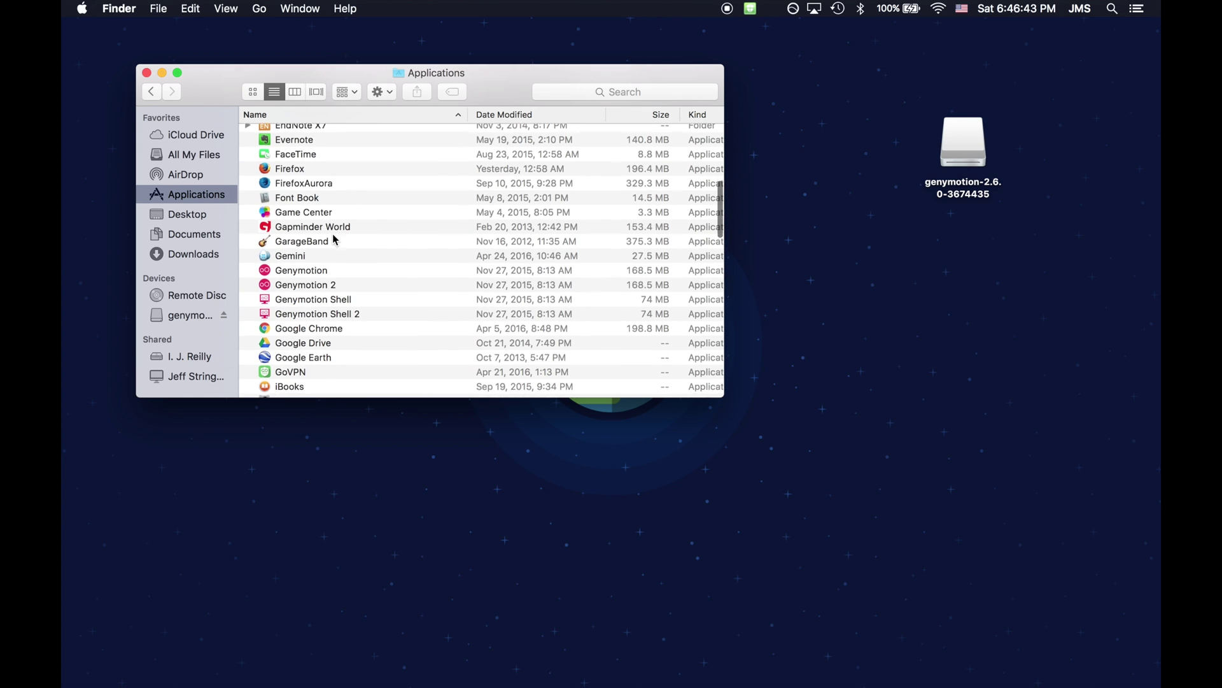
left_click(323, 270)
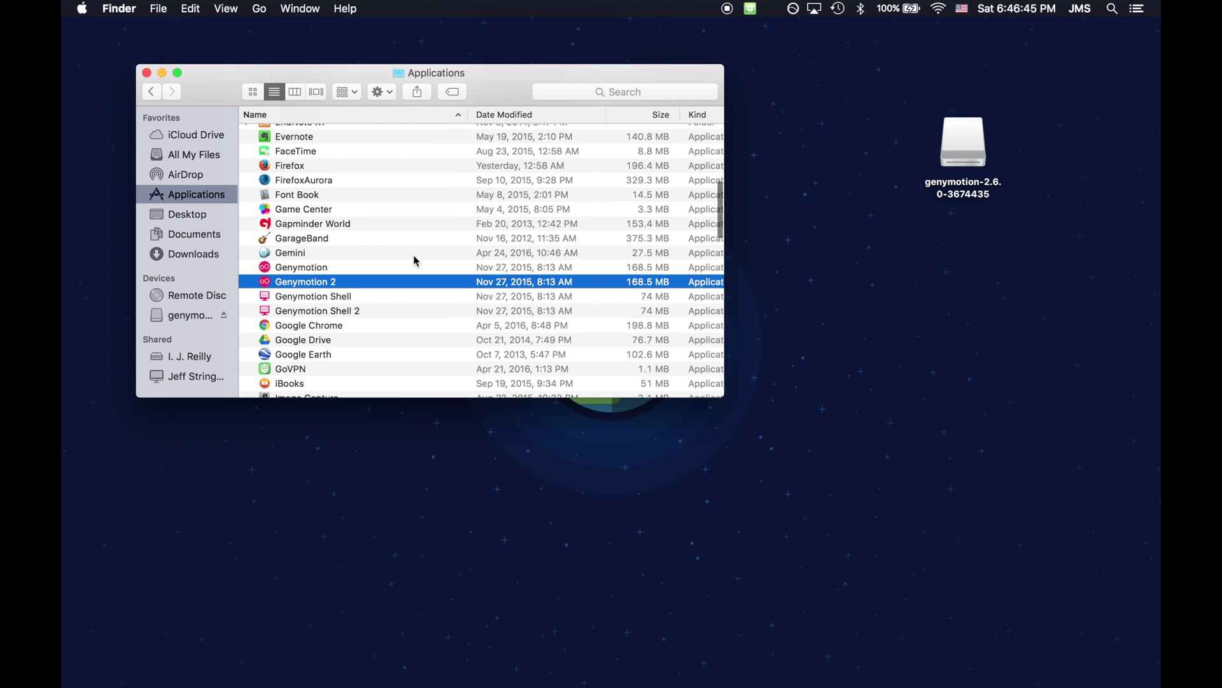
key("Up")
key("Down")
left_click(326, 313)
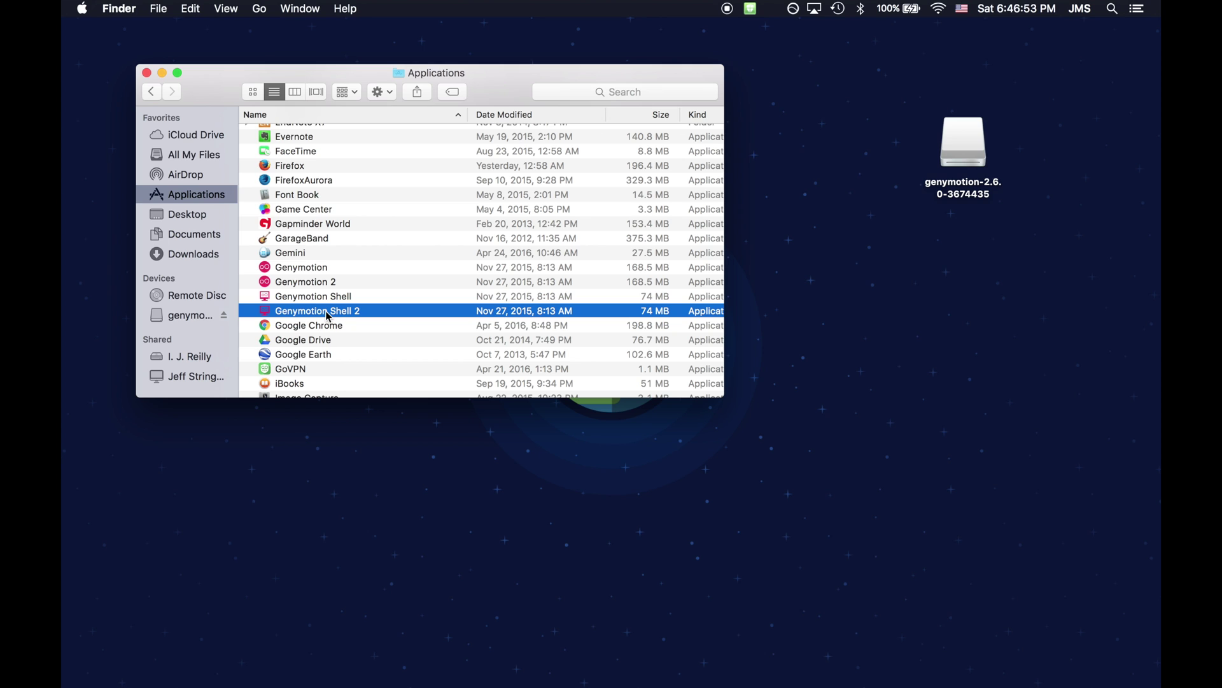
Approve the download security warning so Genymotion 2 launches
mouse_move(488, 84)
left_mouse_down()
mouse_move(864, 284)
mouse_move(863, 354)
left_mouse_up()
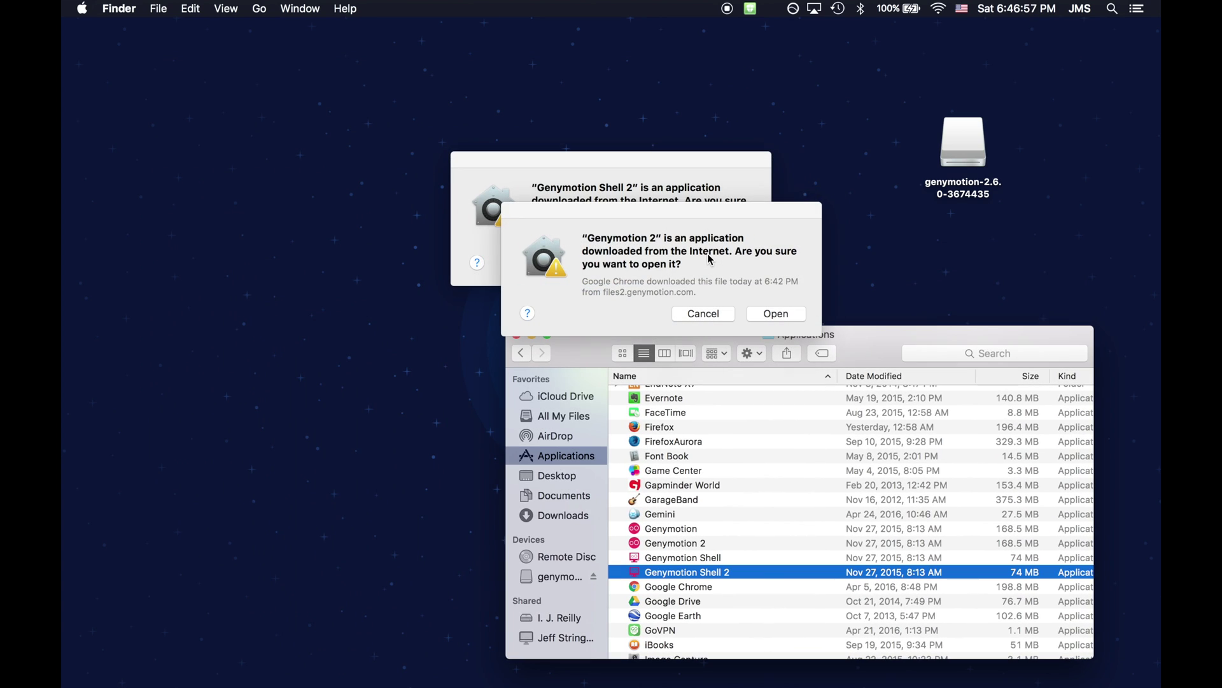
left_click_drag(692, 220, 307, 169)
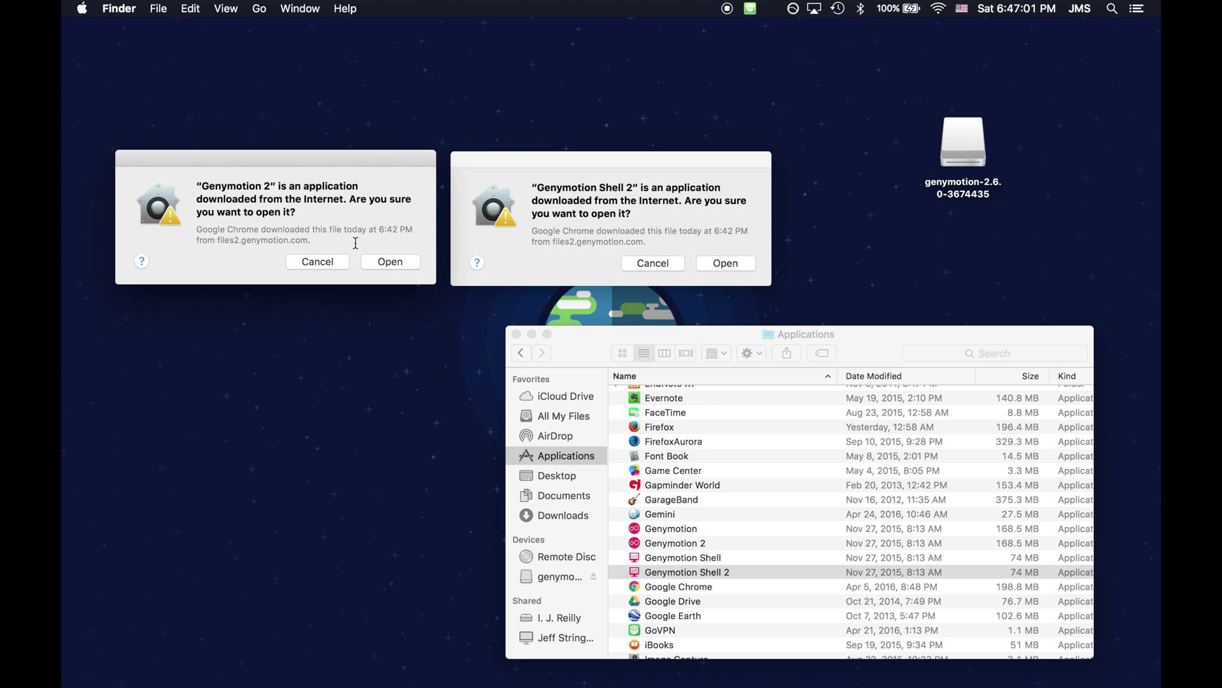
left_click(388, 263)
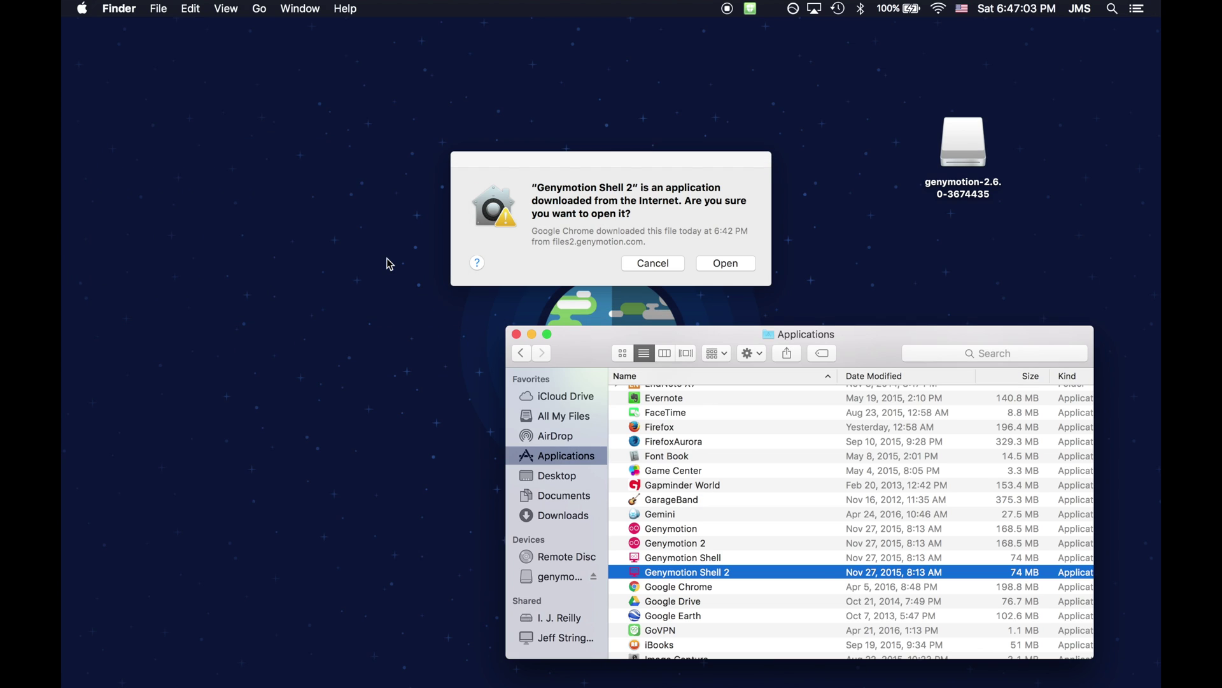
left_click(736, 266)
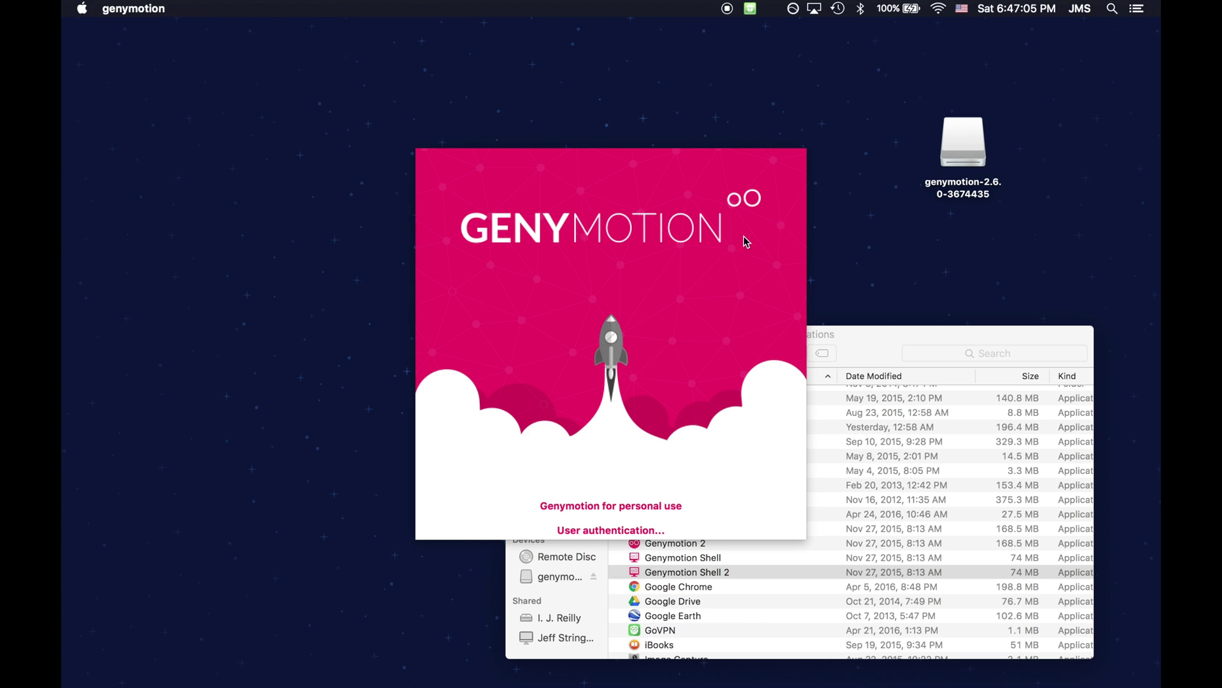
Approve opening Genymotion Shell 2, then close and confirm closing its genyshell Terminal window
left_click_drag(861, 331, 864, 357)
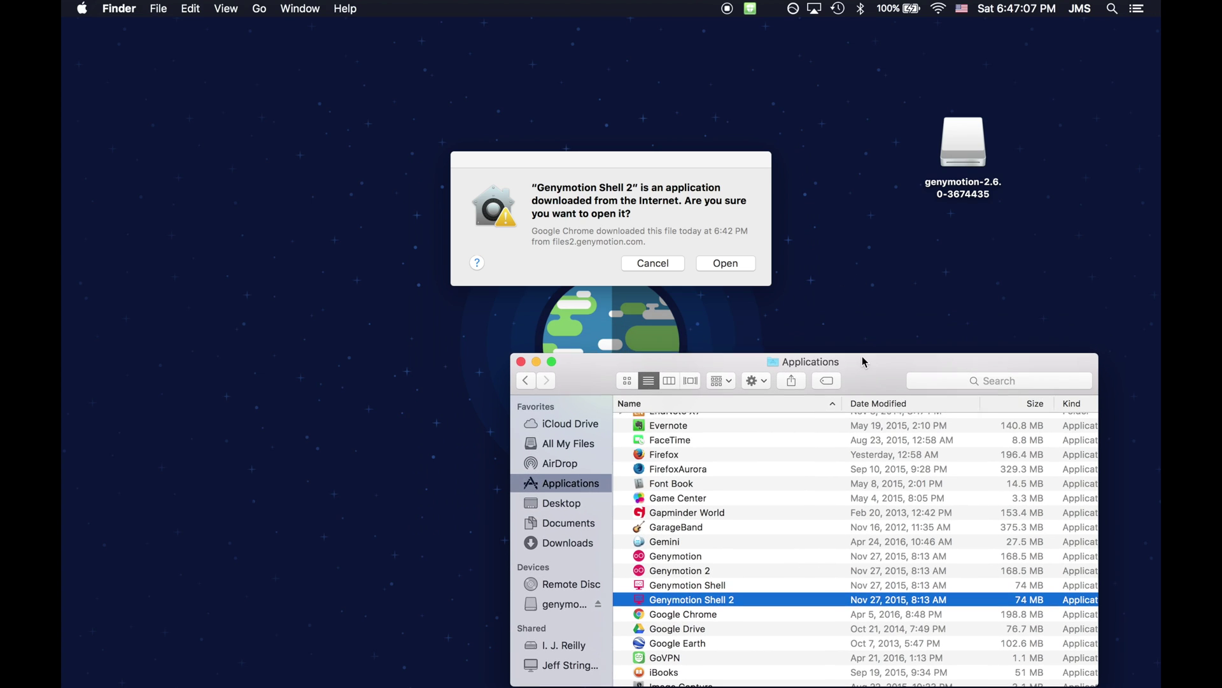
left_click(729, 267)
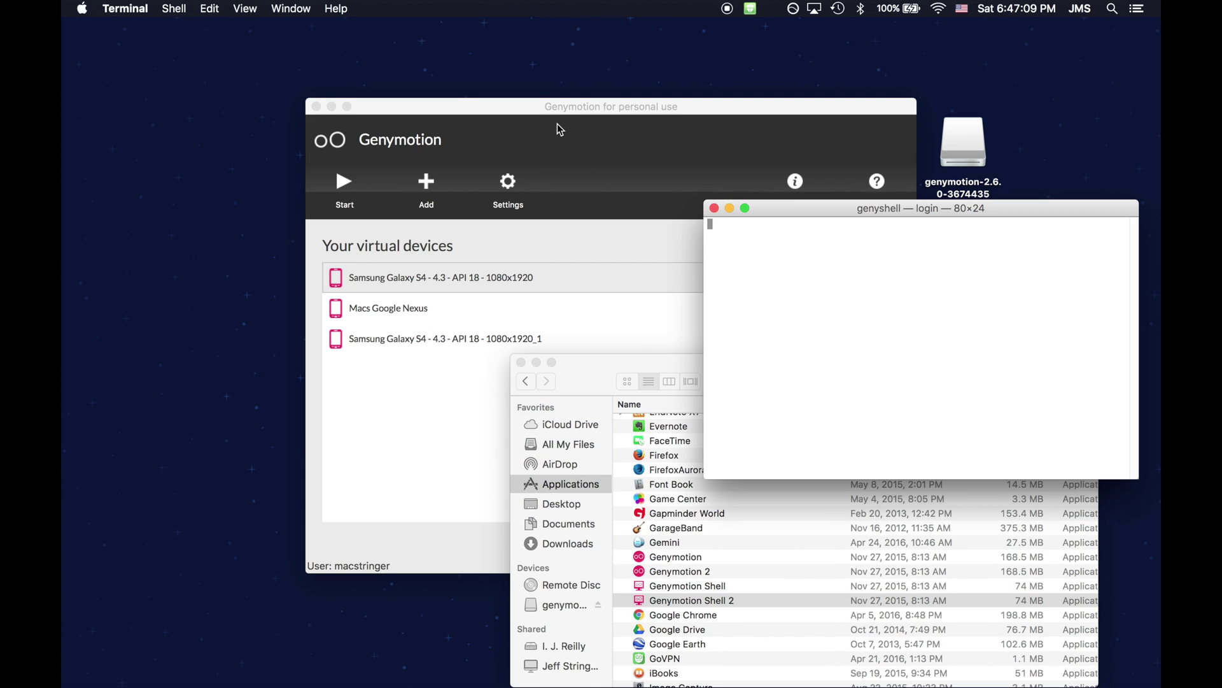
mouse_move(555, 107)
left_mouse_down()
mouse_move(338, 125)
mouse_move(335, 109)
left_mouse_up()
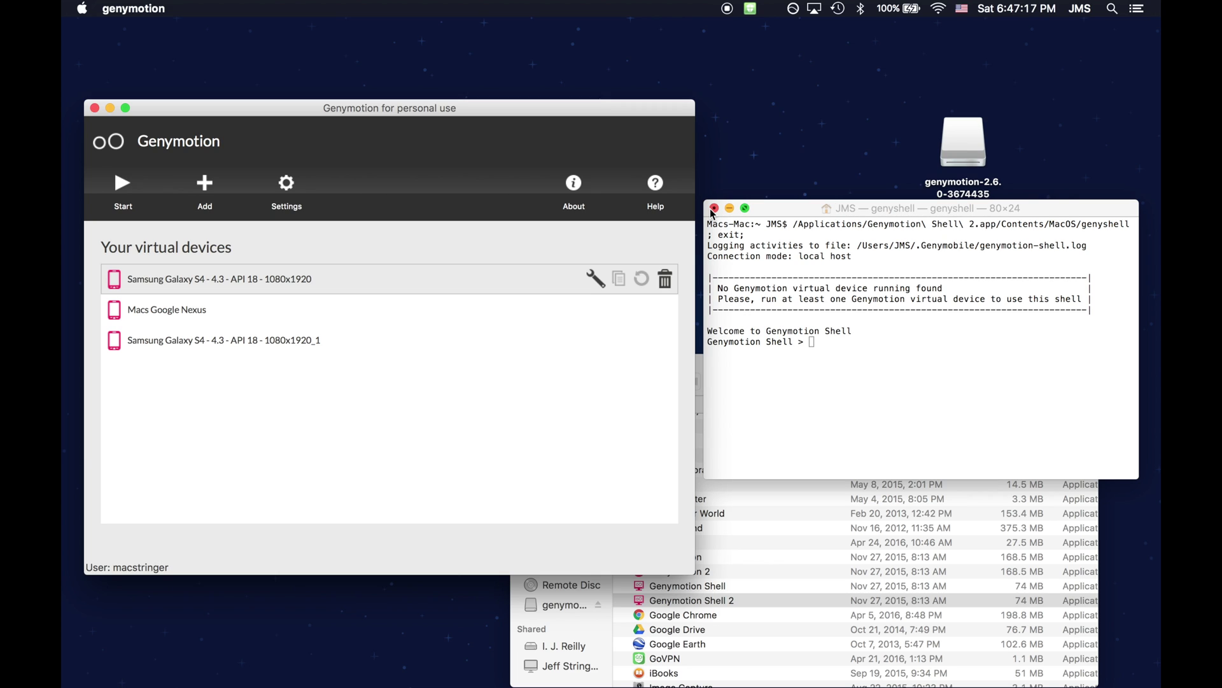
triple_click(890, 303)
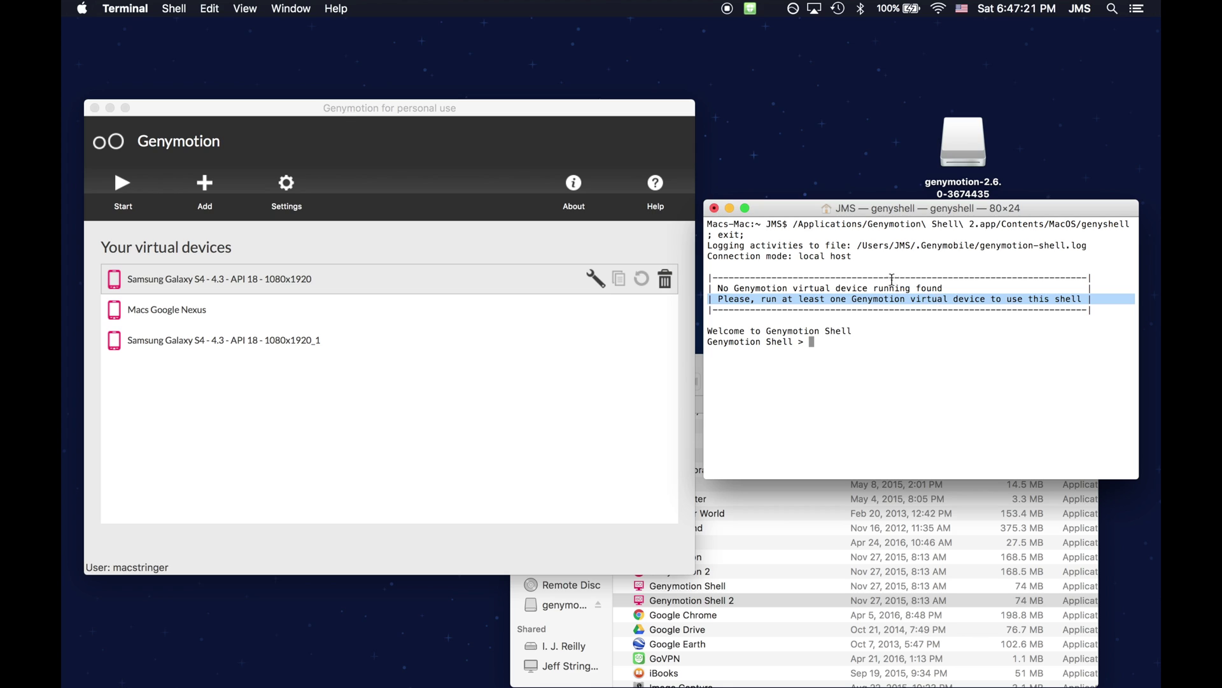
left_click(713, 210)
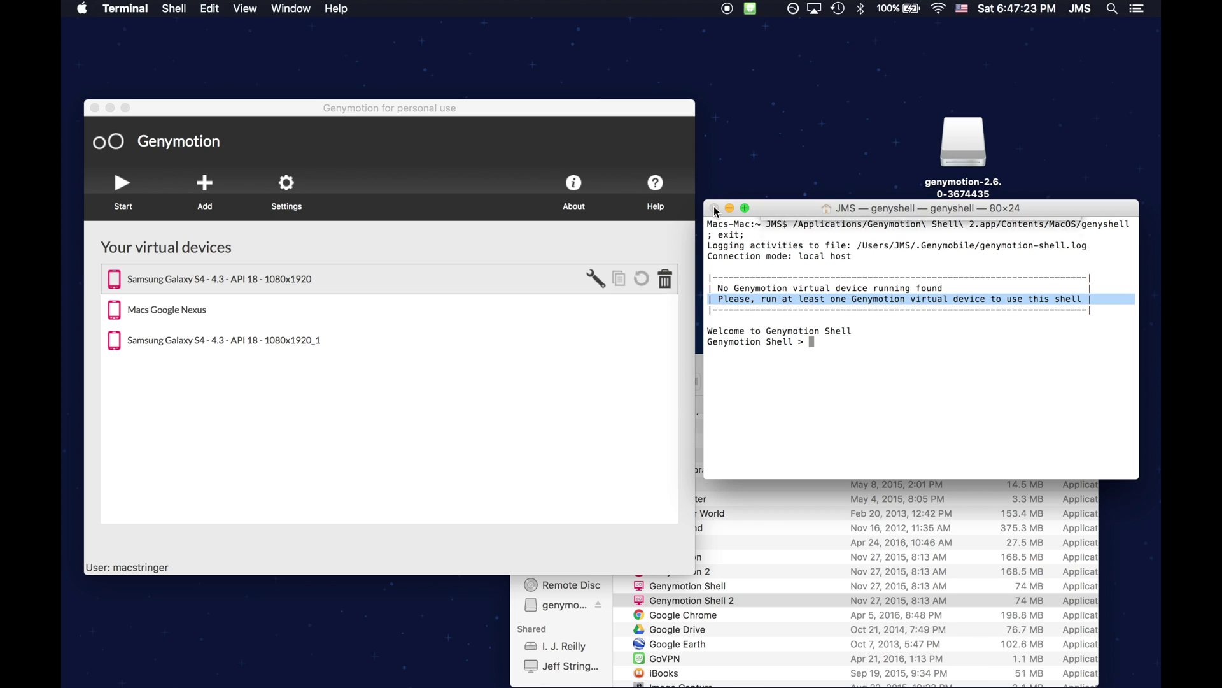
left_click(1036, 296)
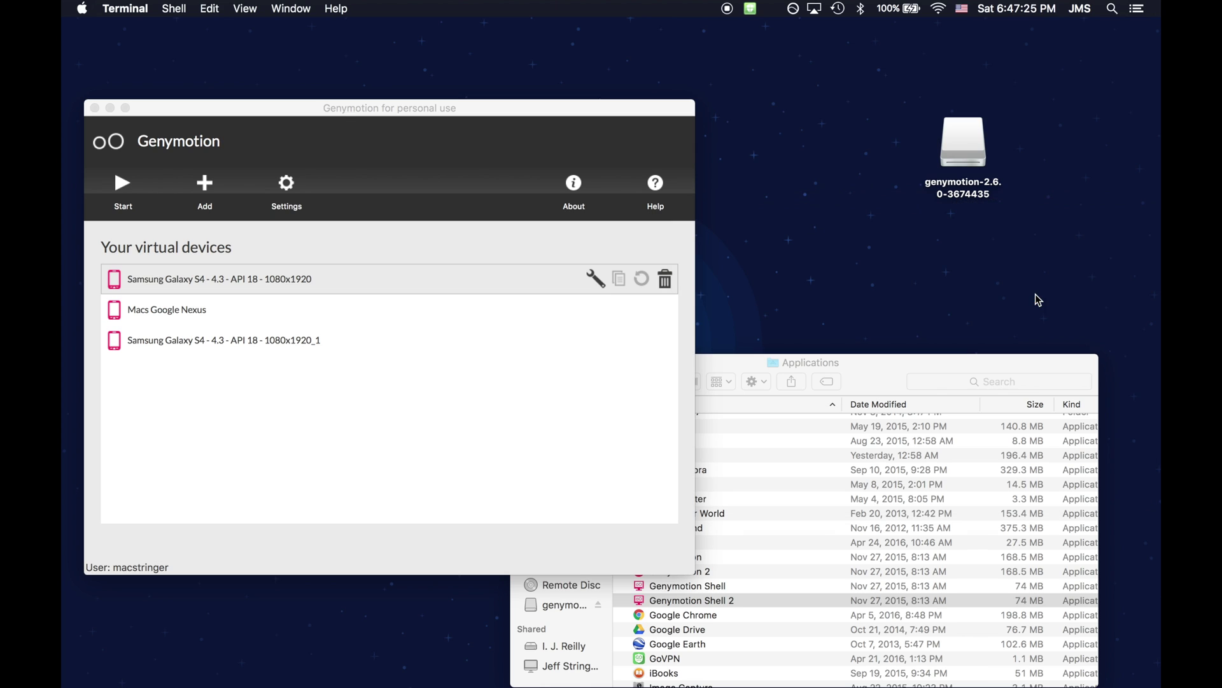
Reposition the Genymotion device list window and start the add-virtual-device wizard
left_click_drag(424, 107, 523, 66)
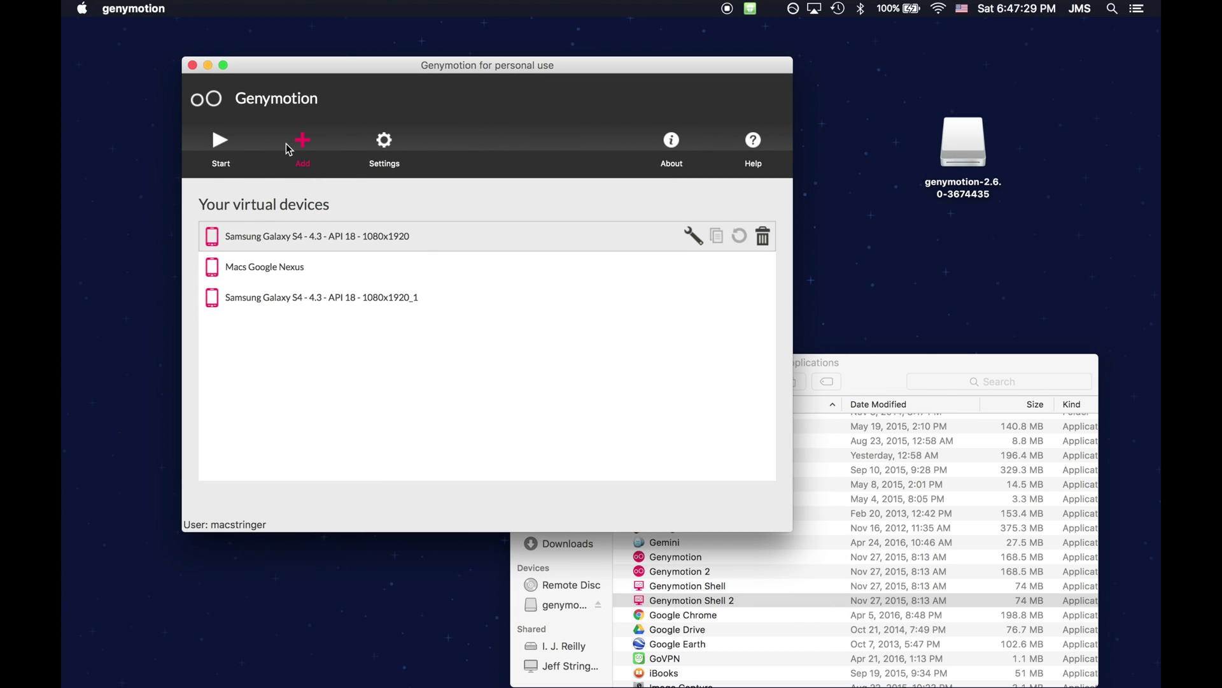
key("Down")
key("Down")
key("Up")
key("Up")
left_click(307, 141)
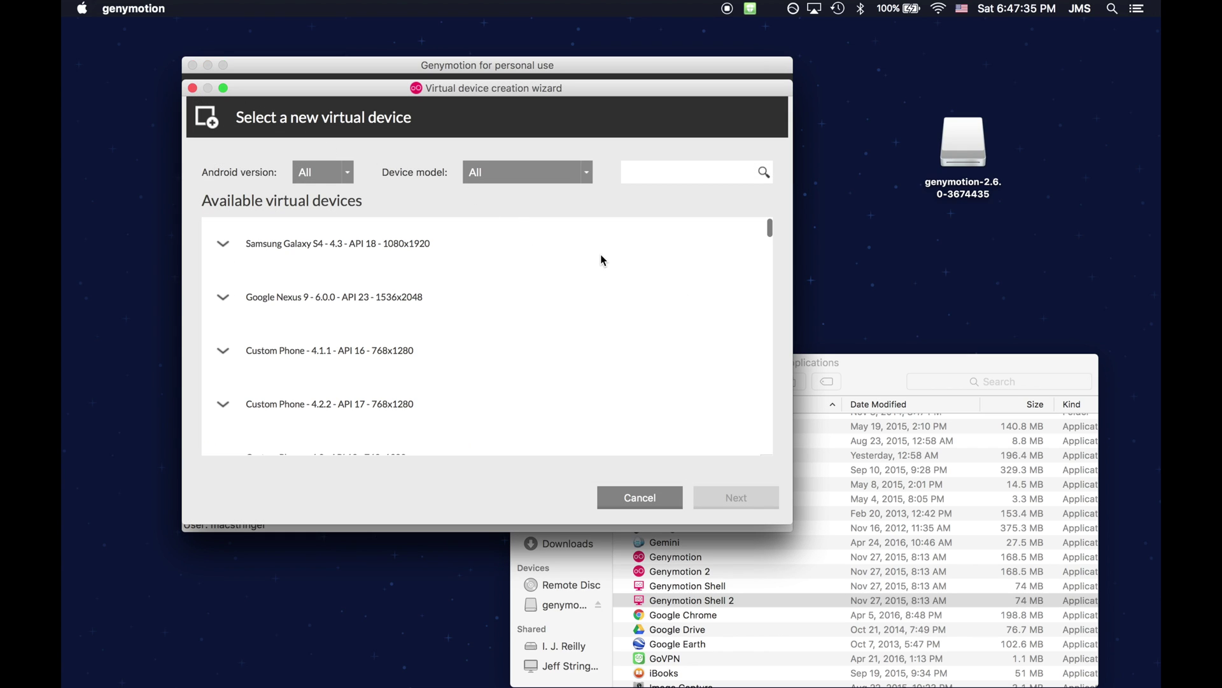
Deploy a Samsung Galaxy S4 - 4.3 - API 18 virtual device named ClashRoyale
left_click(371, 251)
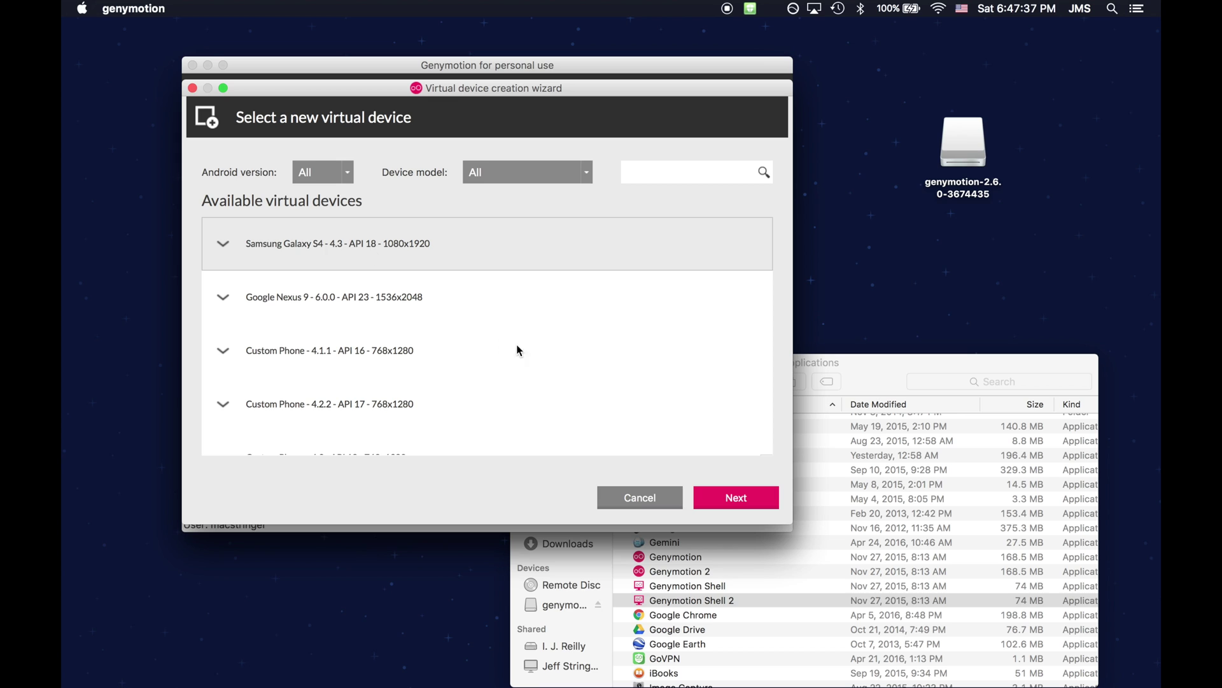
scroll(453, 389, "down", 5)
scroll(444, 382, "down", 5)
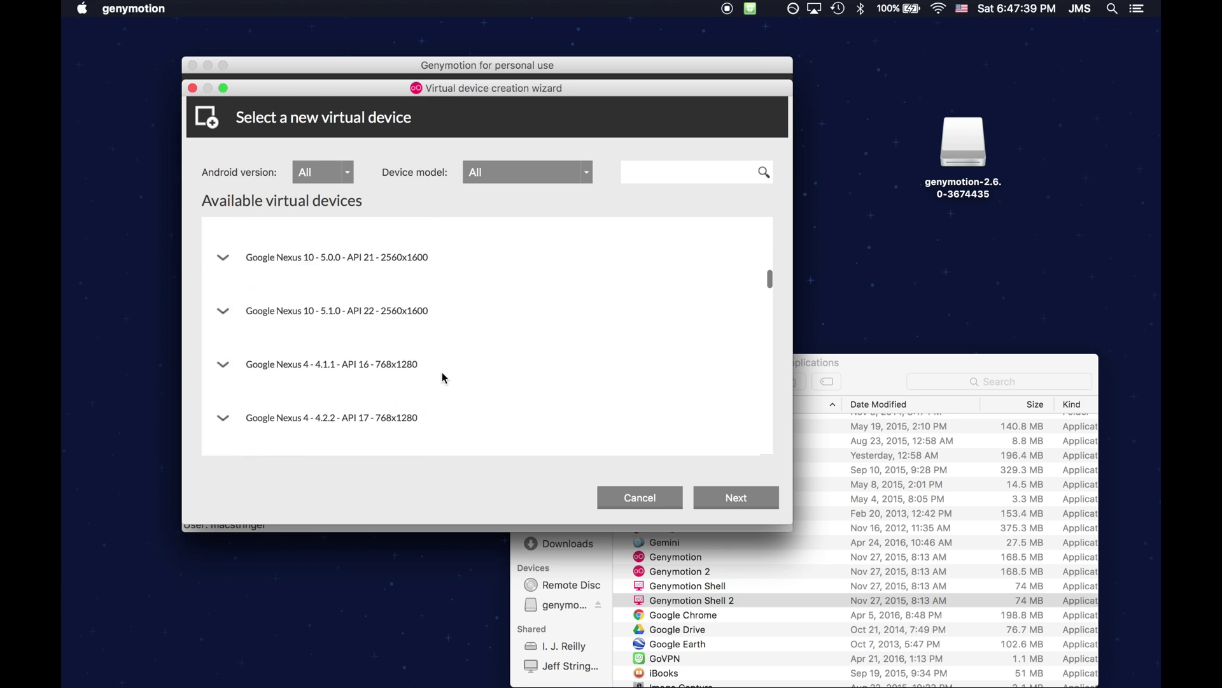
scroll(442, 377, "down", 3)
scroll(442, 377, "up", 5)
scroll(442, 378, "up", 5)
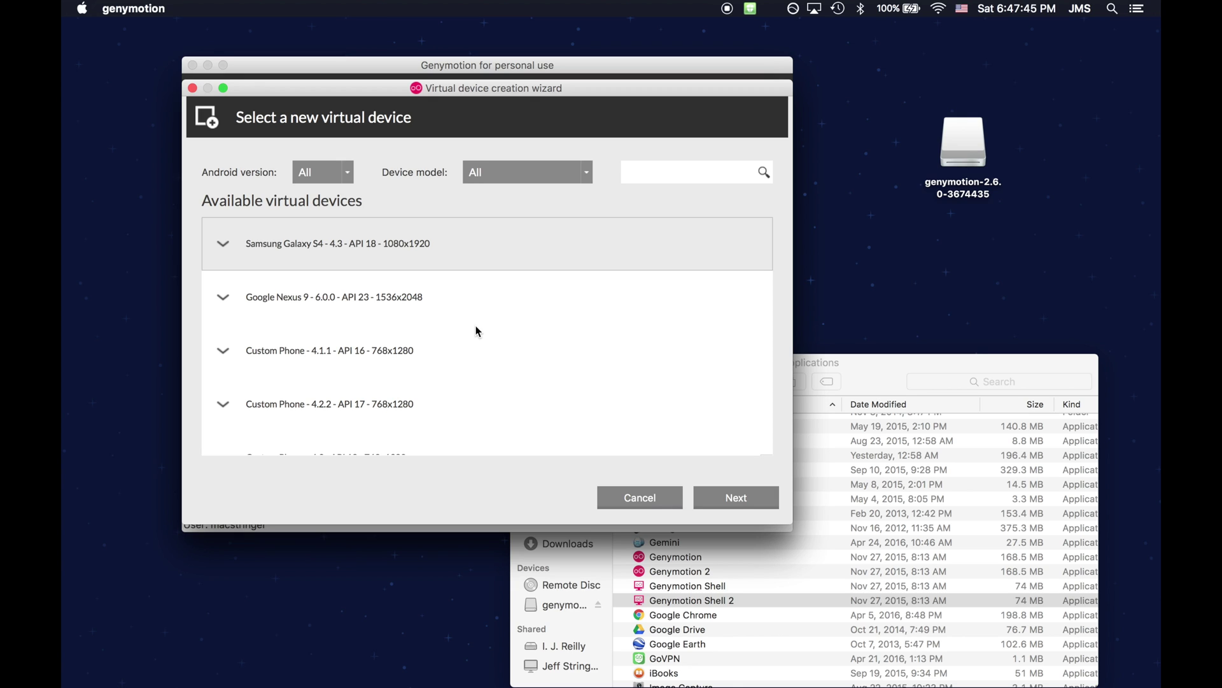
scroll(476, 326, "down", 5)
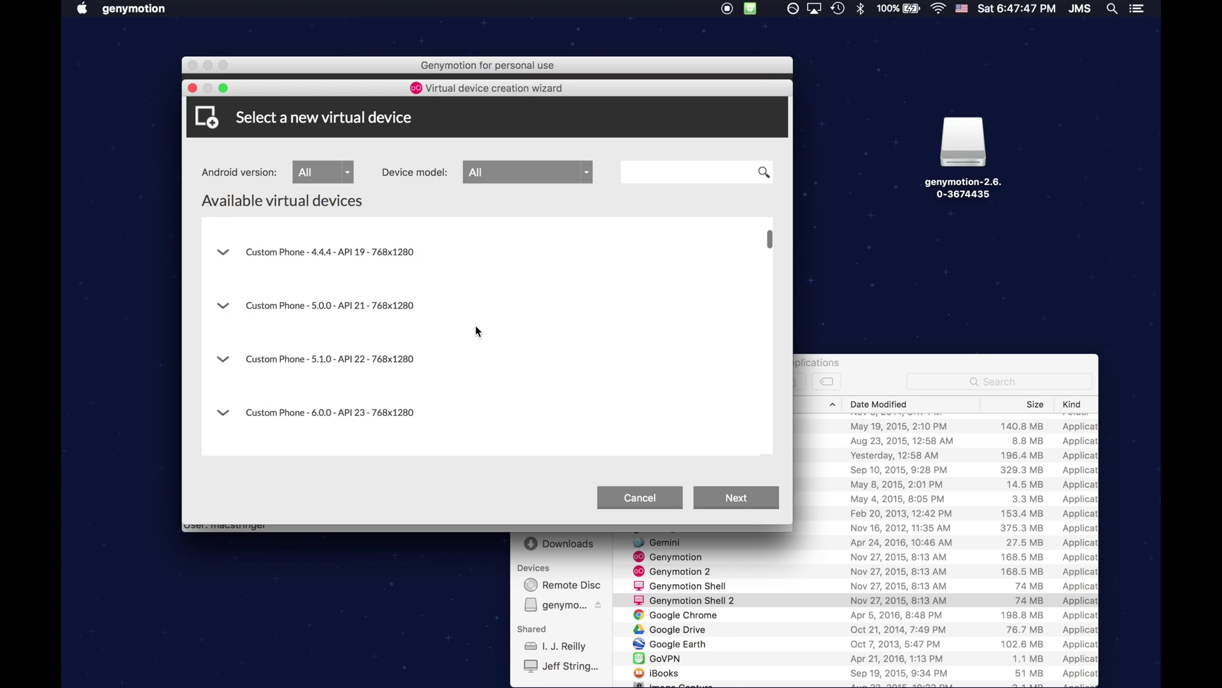
scroll(476, 326, "up", 5)
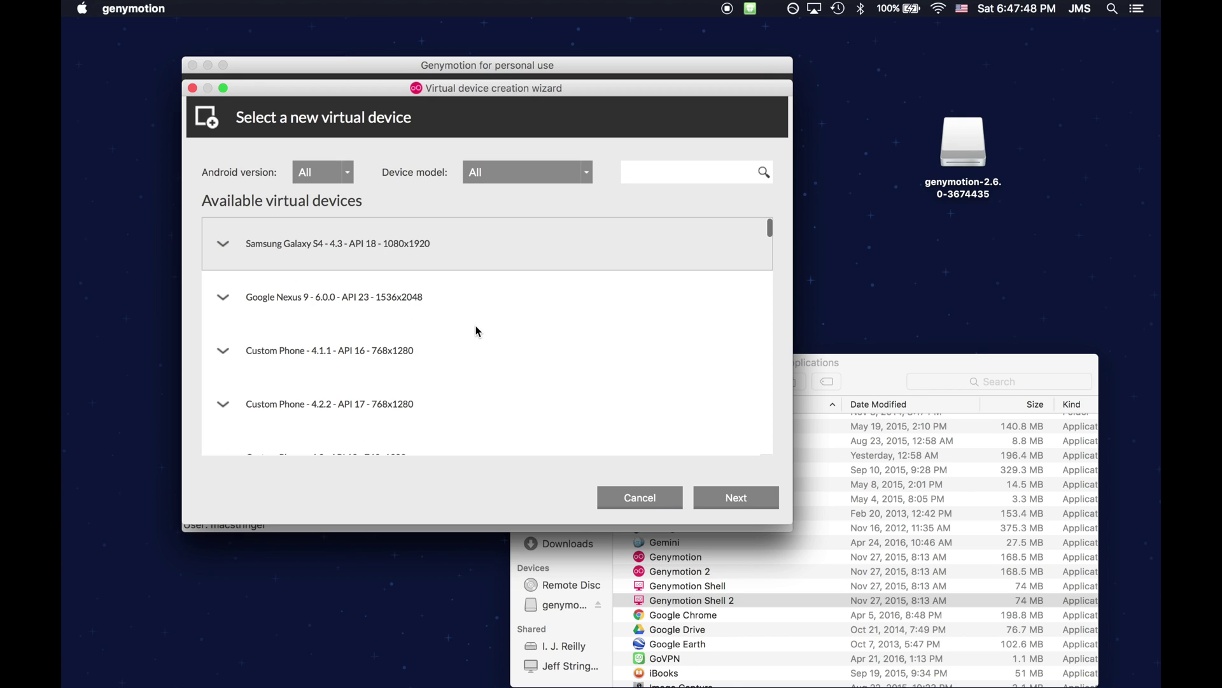
double_click(549, 257)
left_click(521, 191)
type("Samsung Galaxy S4 - 4.3 - API 18 - 1080x1920_ClashRoya")
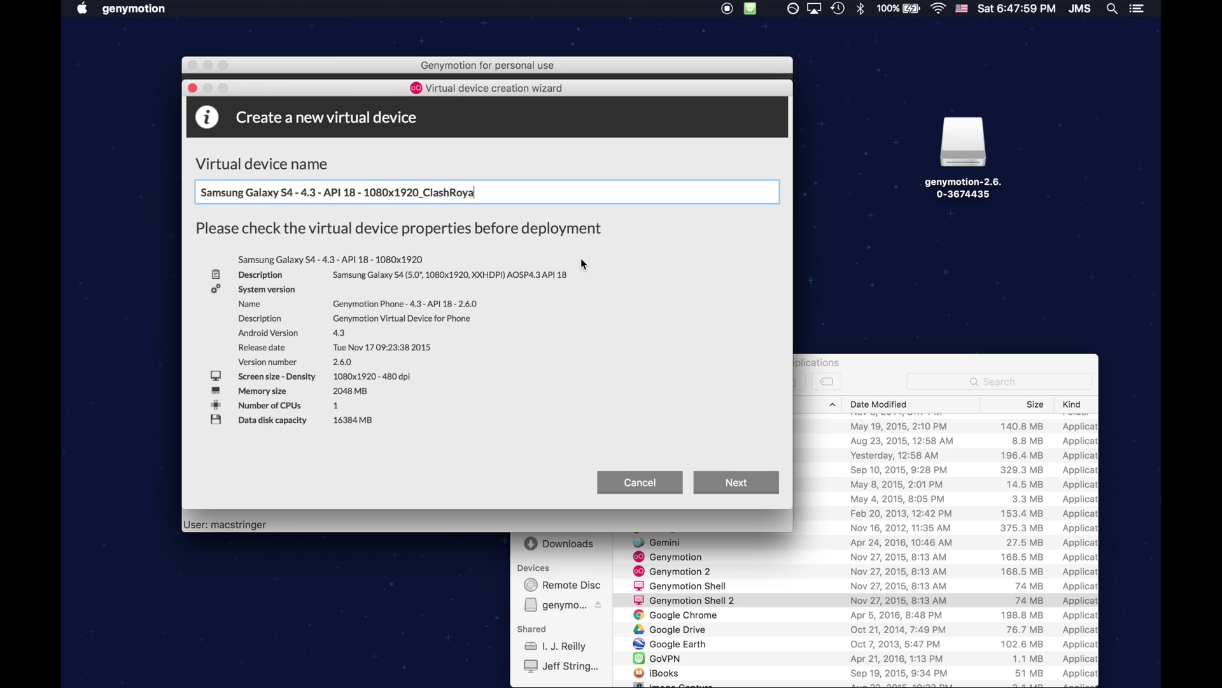
type("le")
left_click(723, 486)
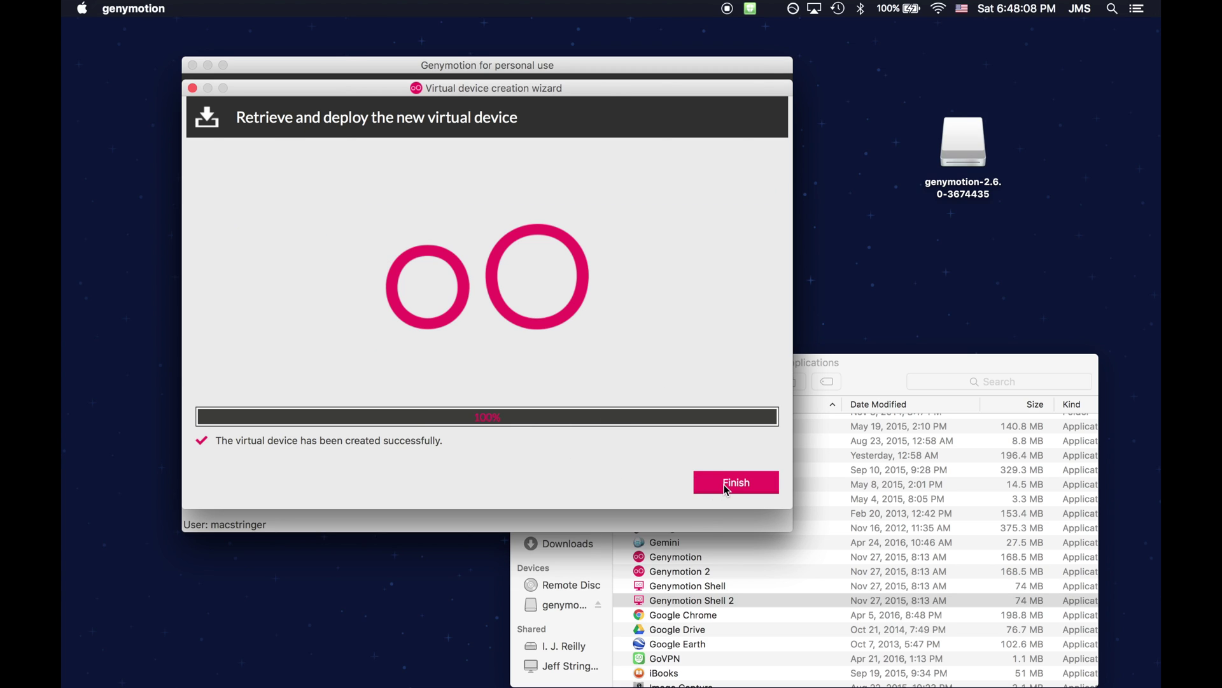
left_click(725, 484)
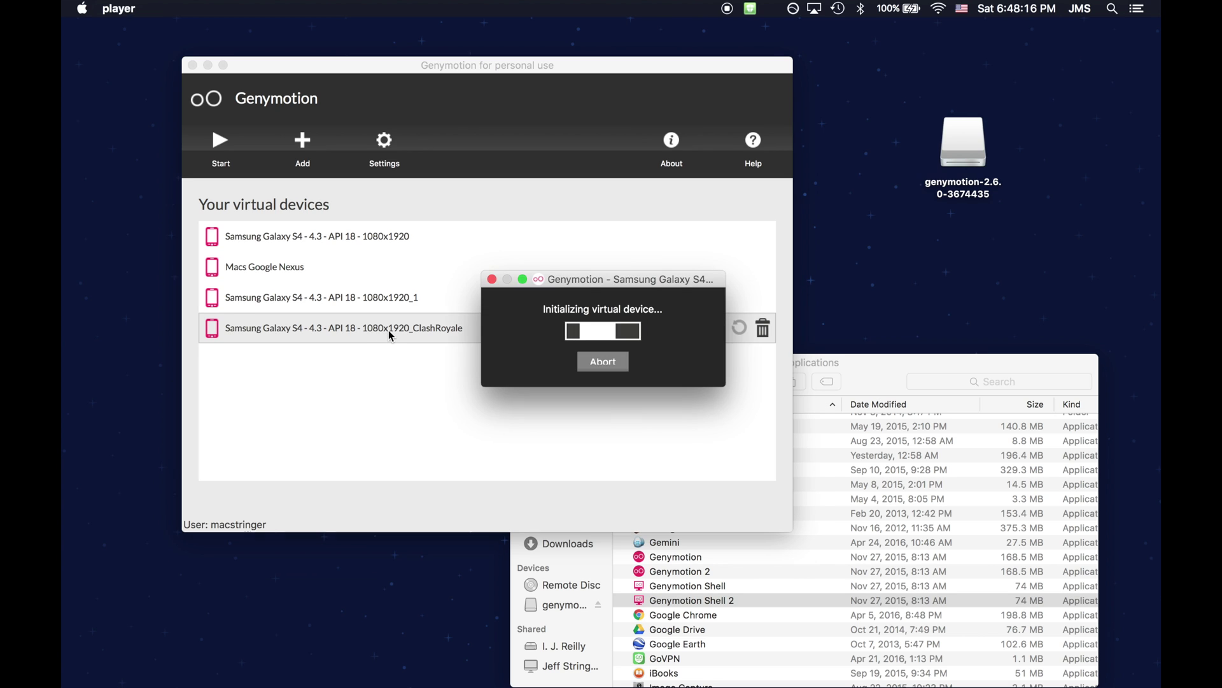
Boot the ClashRoyale Galaxy S4 device and arrange the emulator and Applications windows
mouse_move(260, 67)
left_mouse_down()
mouse_move(641, 280)
mouse_move(679, 287)
left_mouse_up()
mouse_move(587, 287)
left_mouse_down()
mouse_move(318, 243)
mouse_move(206, 59)
mouse_move(236, 121)
left_mouse_up()
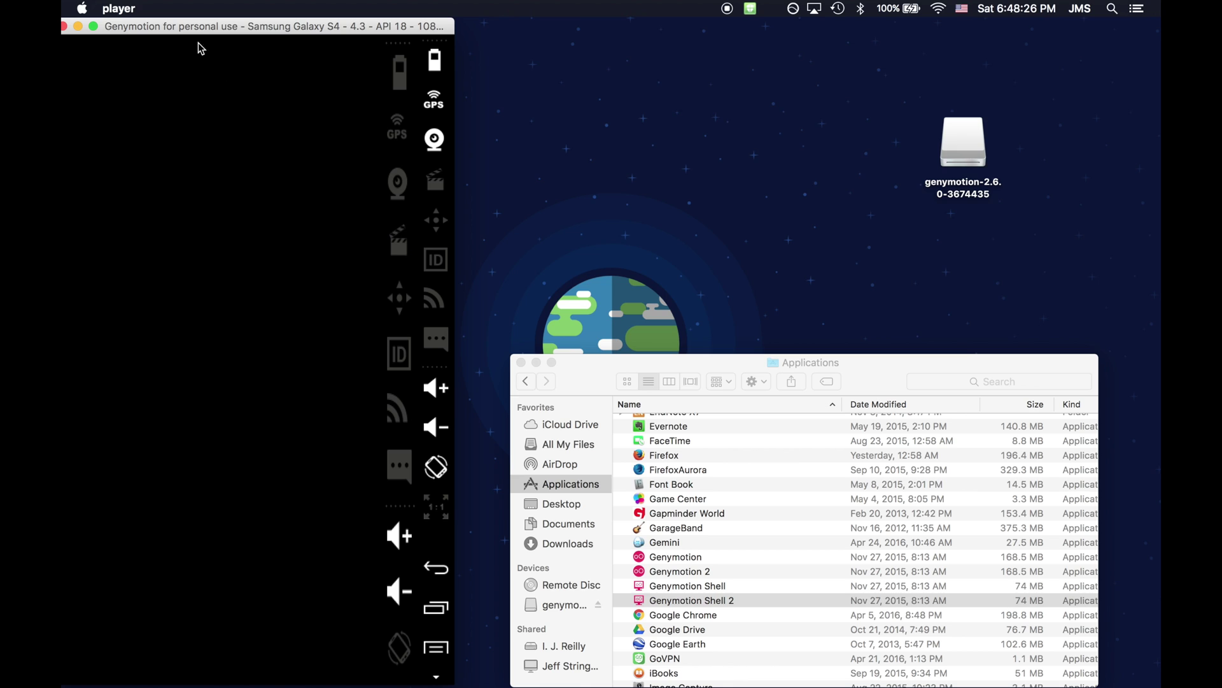
left_click_drag(200, 28, 315, 5)
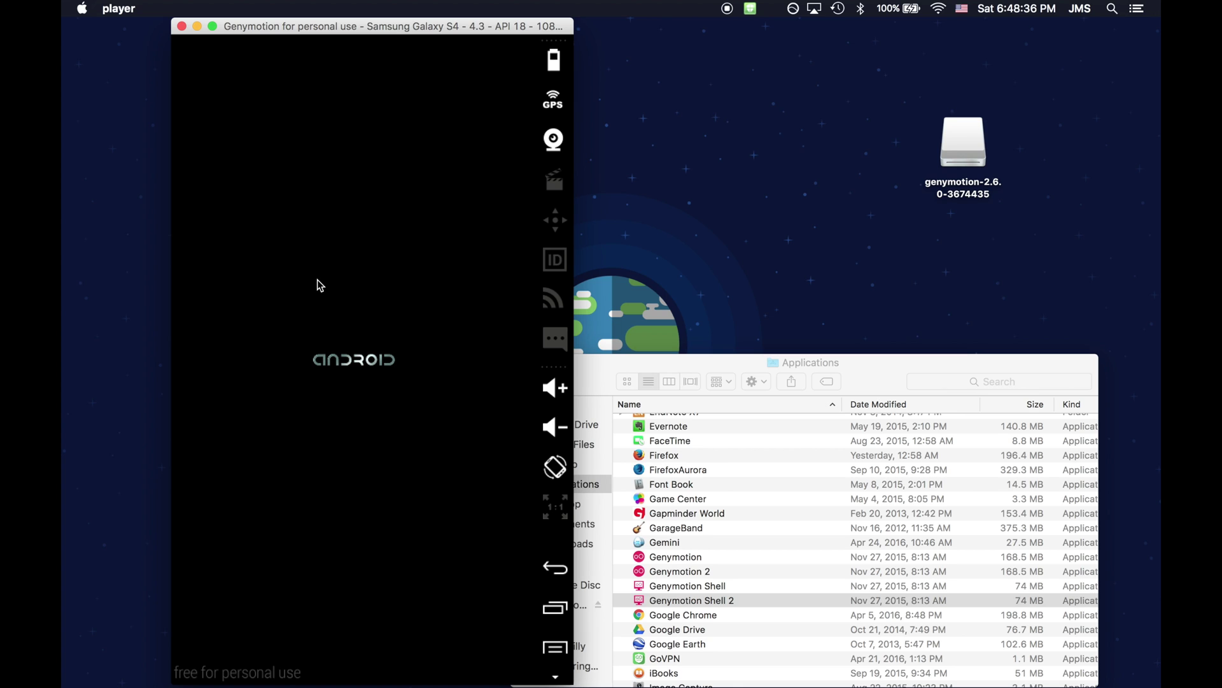
left_click_drag(598, 364, 727, 292)
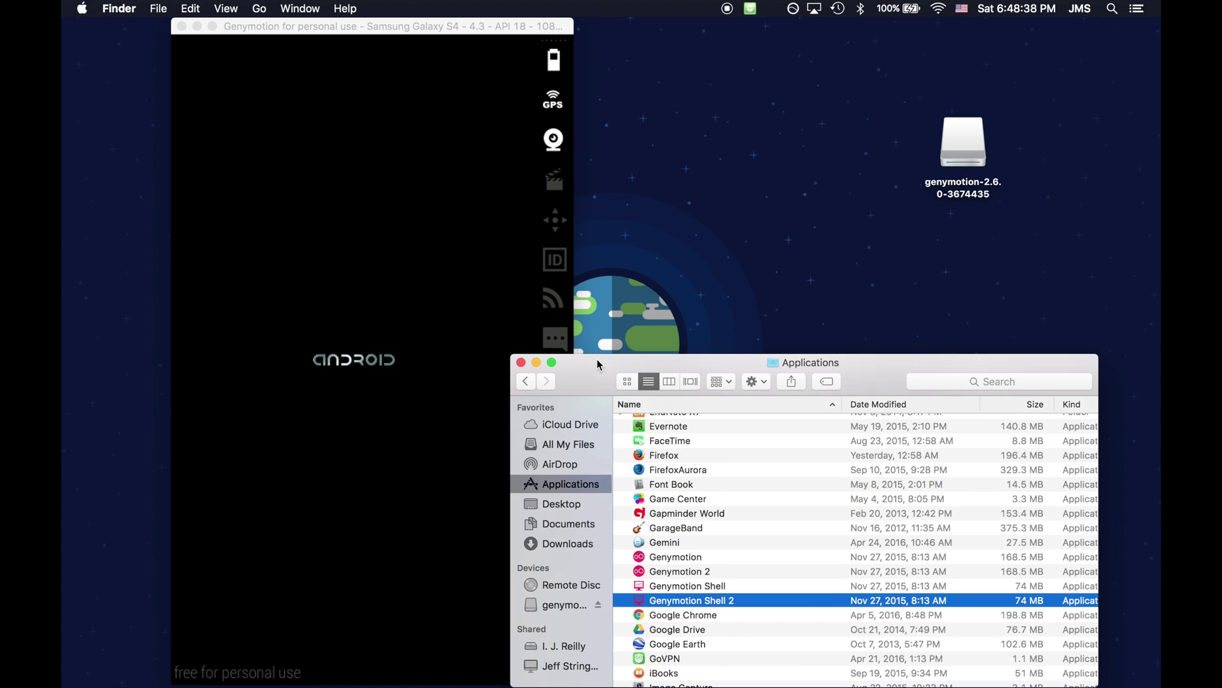
left_click(483, 273)
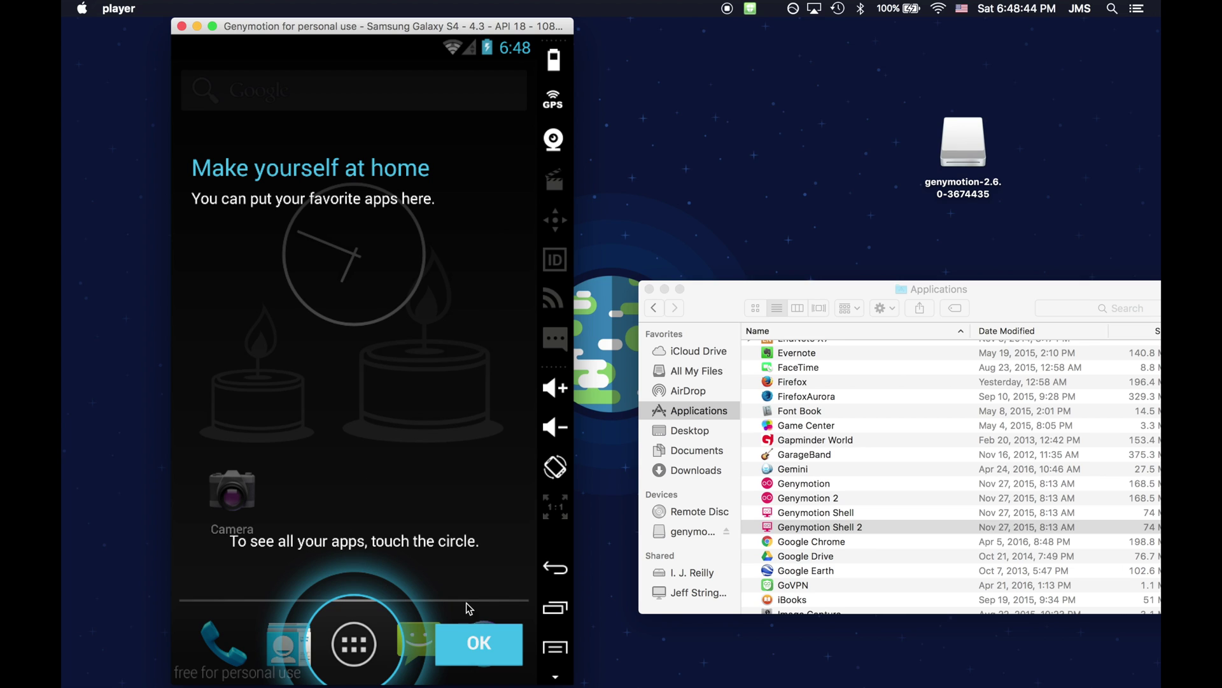
Dismiss the home-screen and app-drawer tips, view the second app page, and close Applications
left_click(468, 642)
left_click(348, 652)
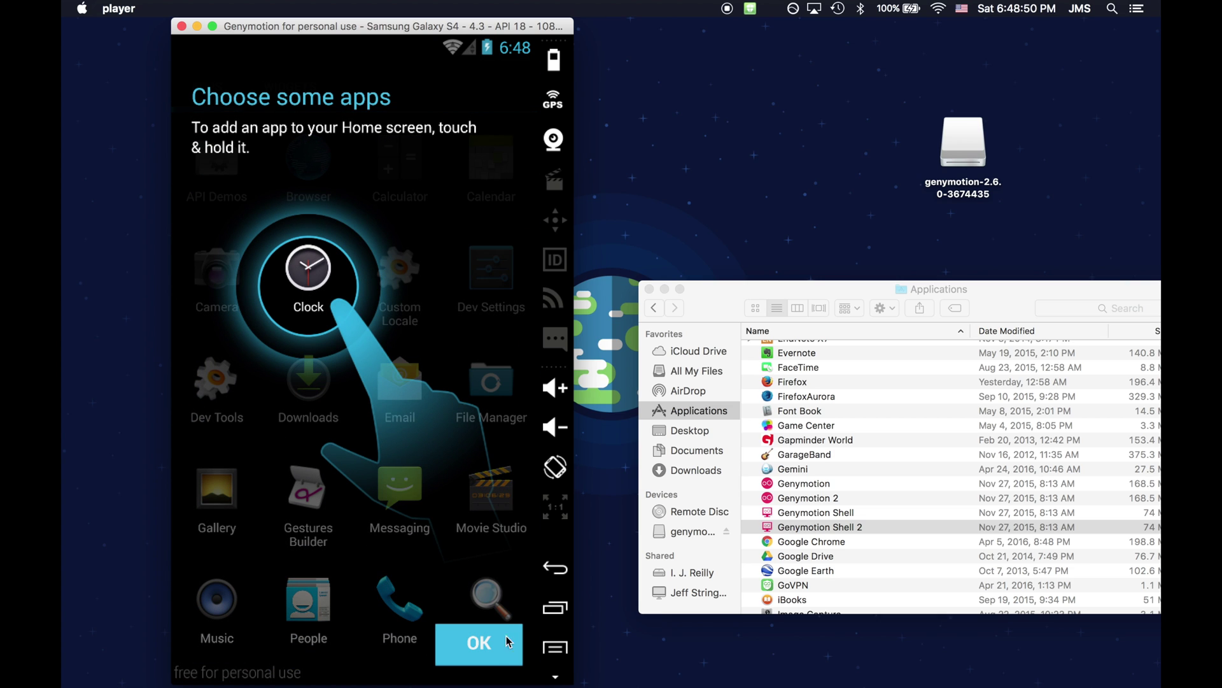
left_click(507, 641)
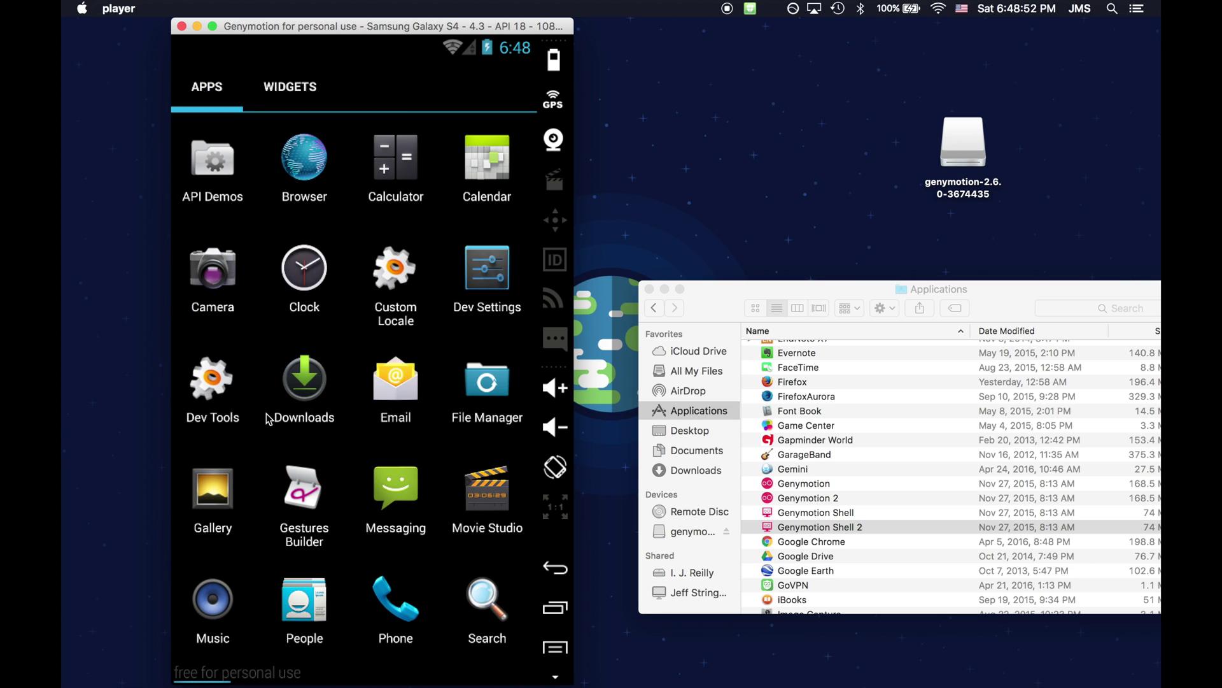
mouse_move(431, 431)
left_mouse_down()
mouse_move(262, 446)
mouse_move(535, 427)
left_mouse_up()
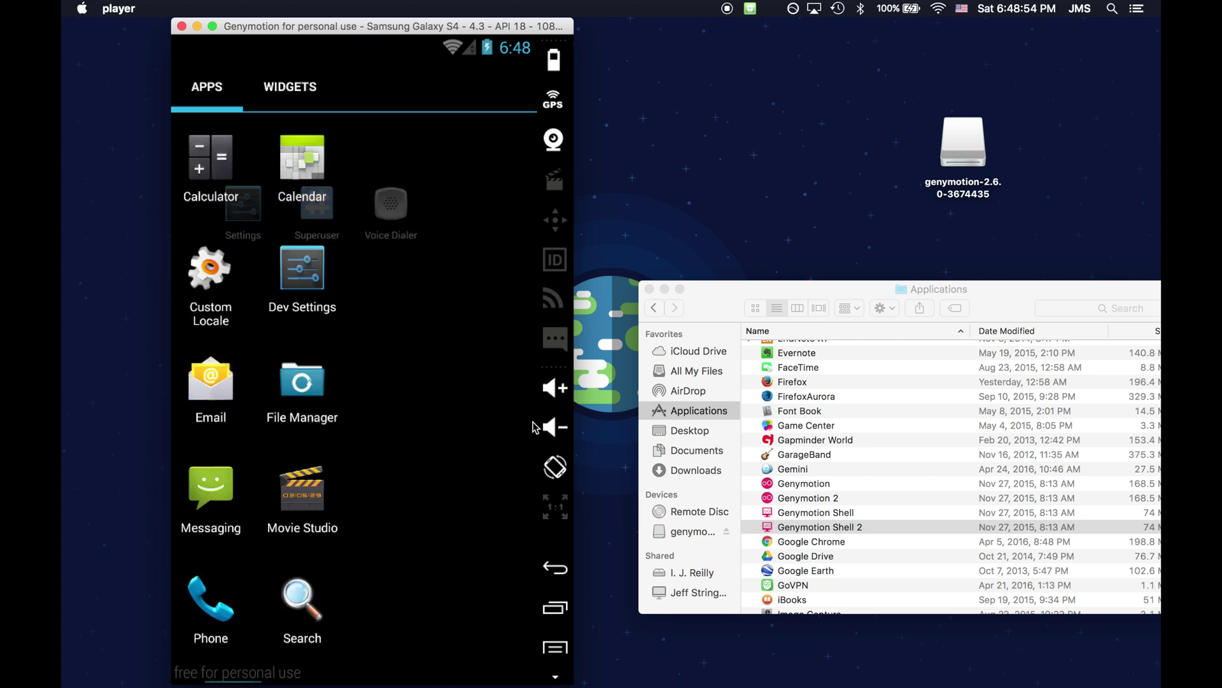
left_click_drag(697, 303, 636, 158)
left_click(589, 145)
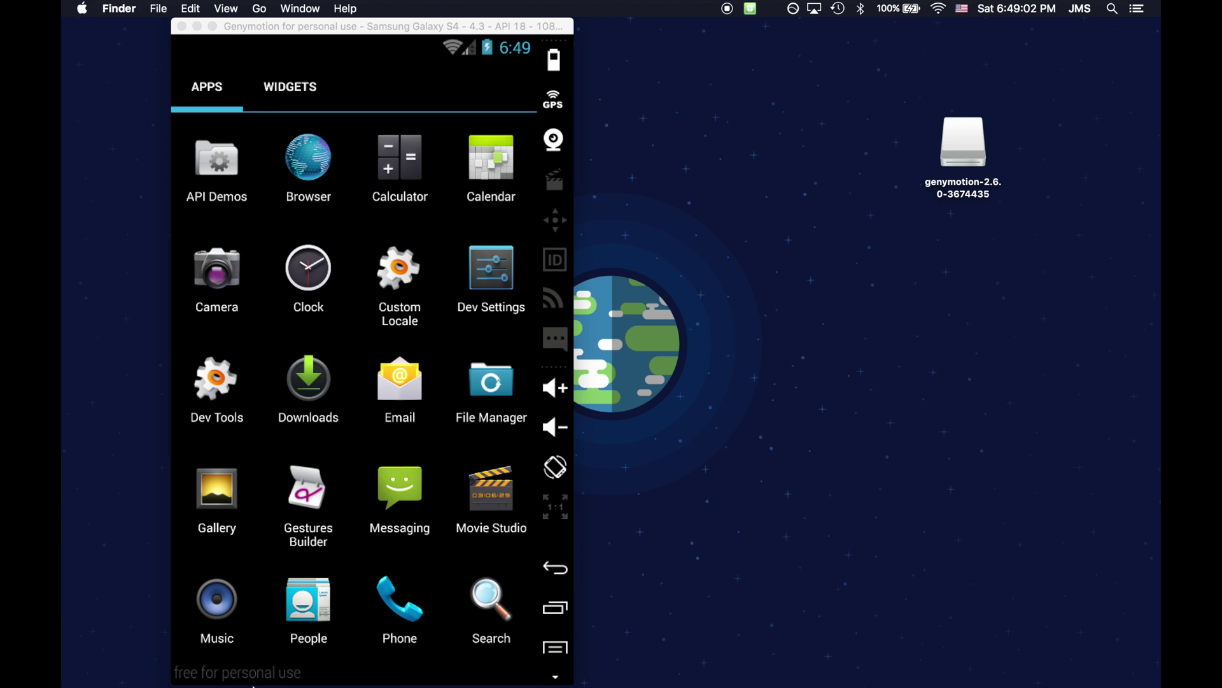
Open a new Finder window on the Downloads folder, placed beside the emulator
right_click(215, 679)
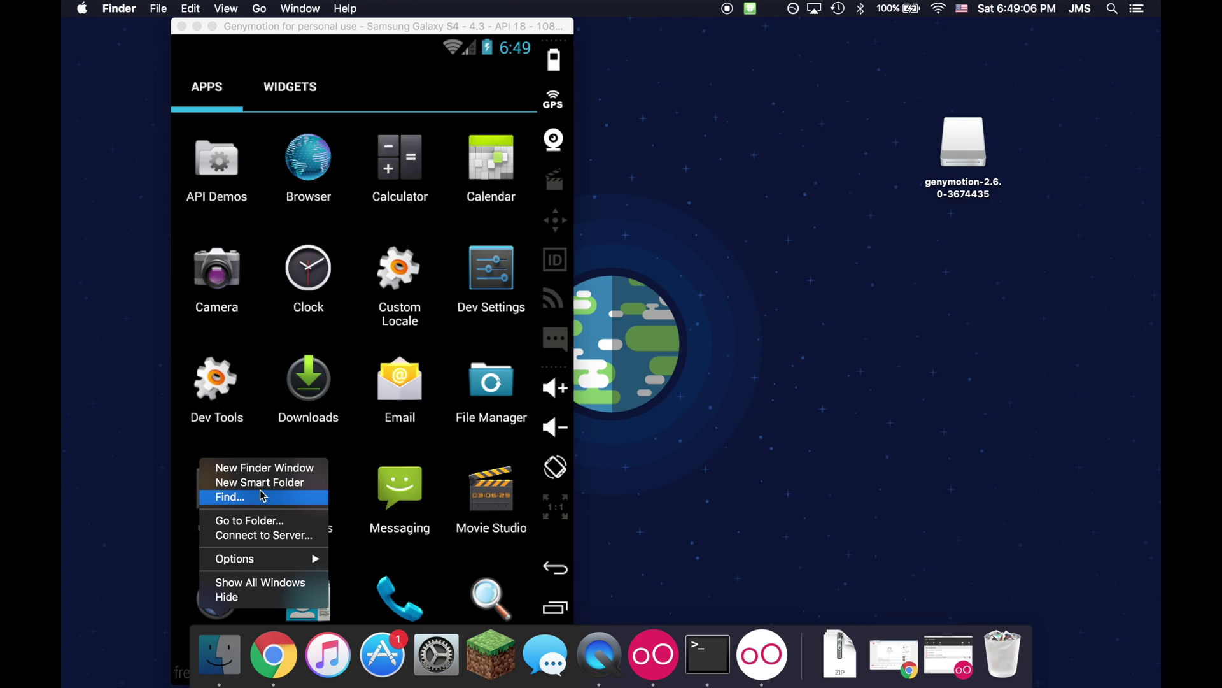
left_click(256, 468)
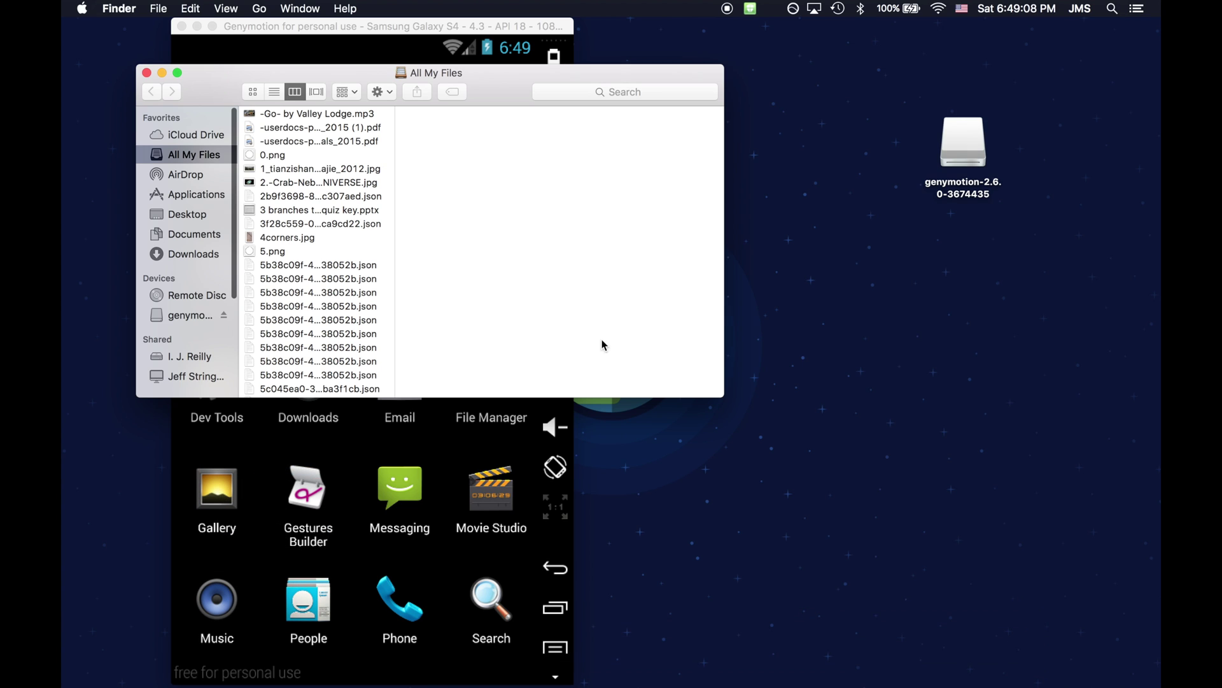
left_click_drag(295, 81, 774, 61)
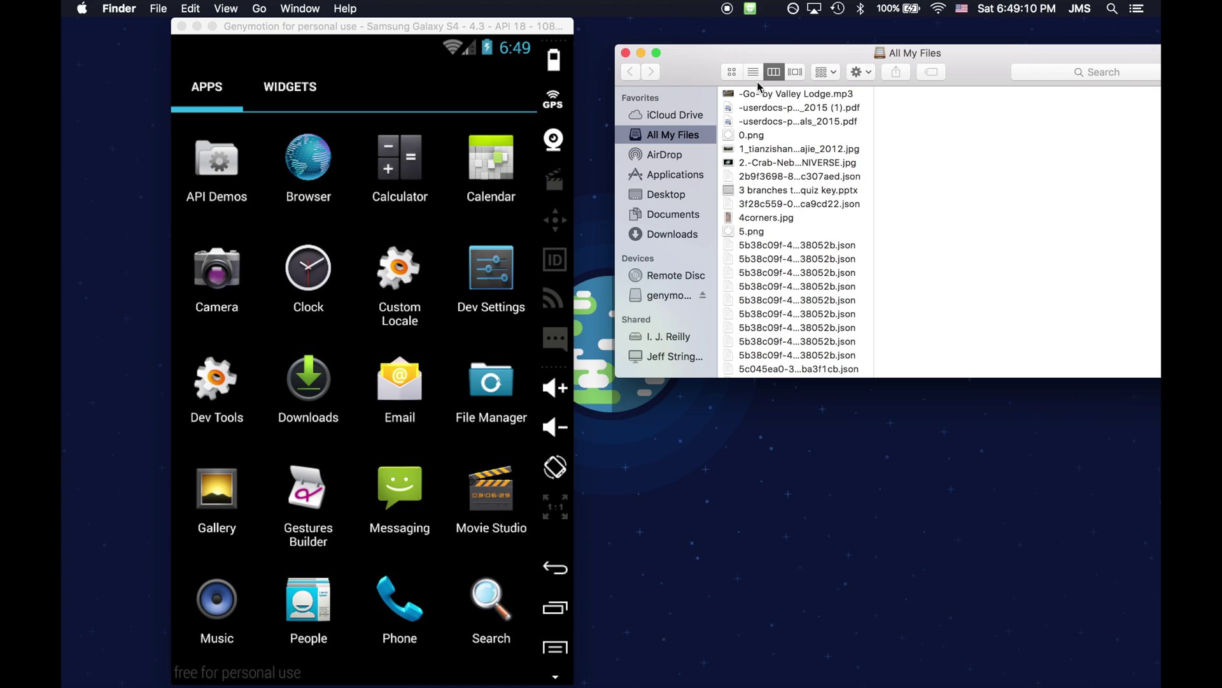
left_click(672, 235)
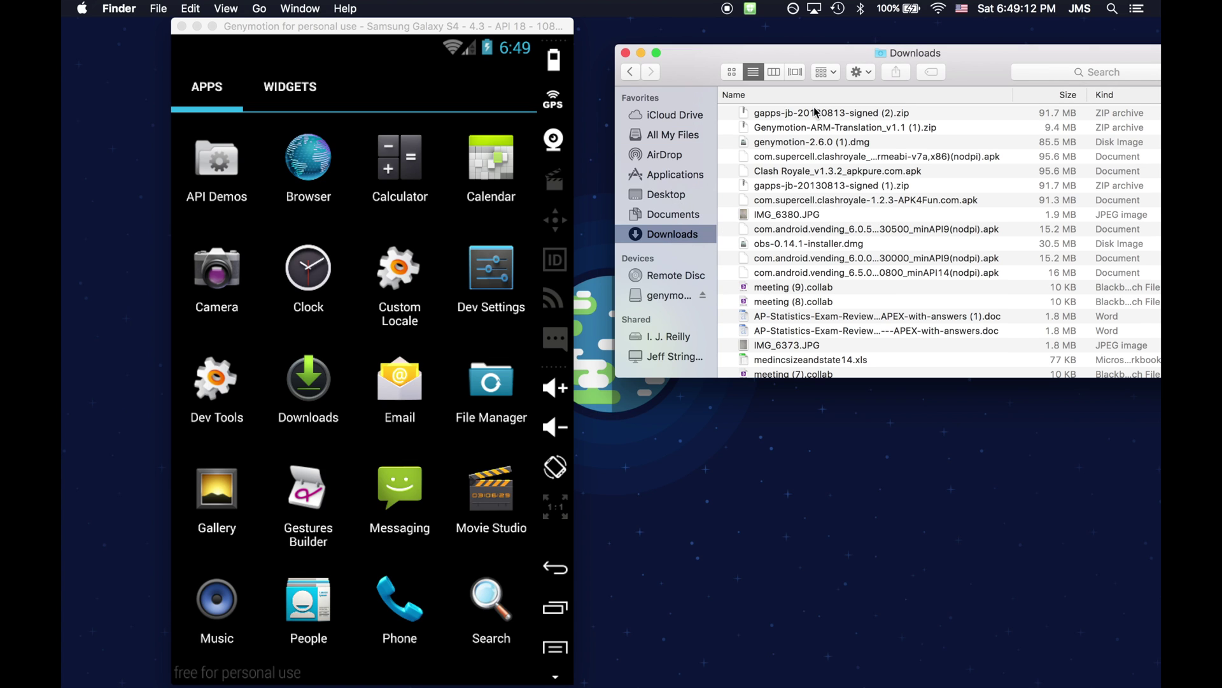
Select Genymotion-ARM-Translation_v1.1 (1).zip and drop it onto the emulator
left_click(789, 115)
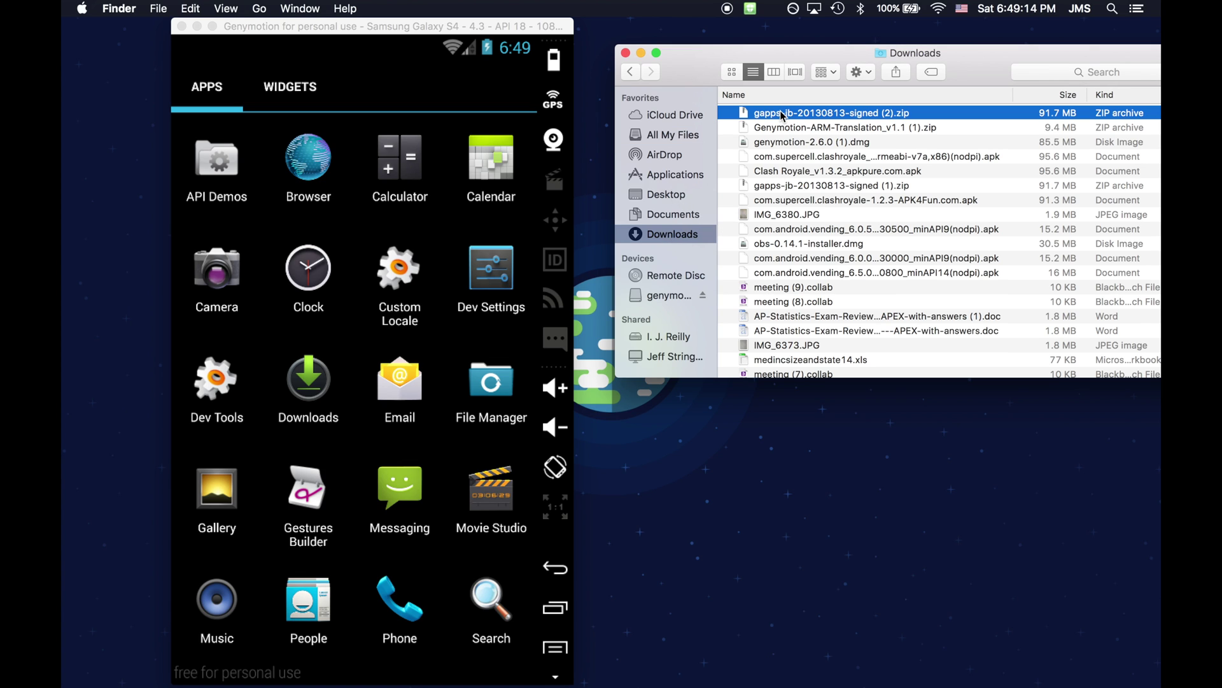
left_click(791, 130)
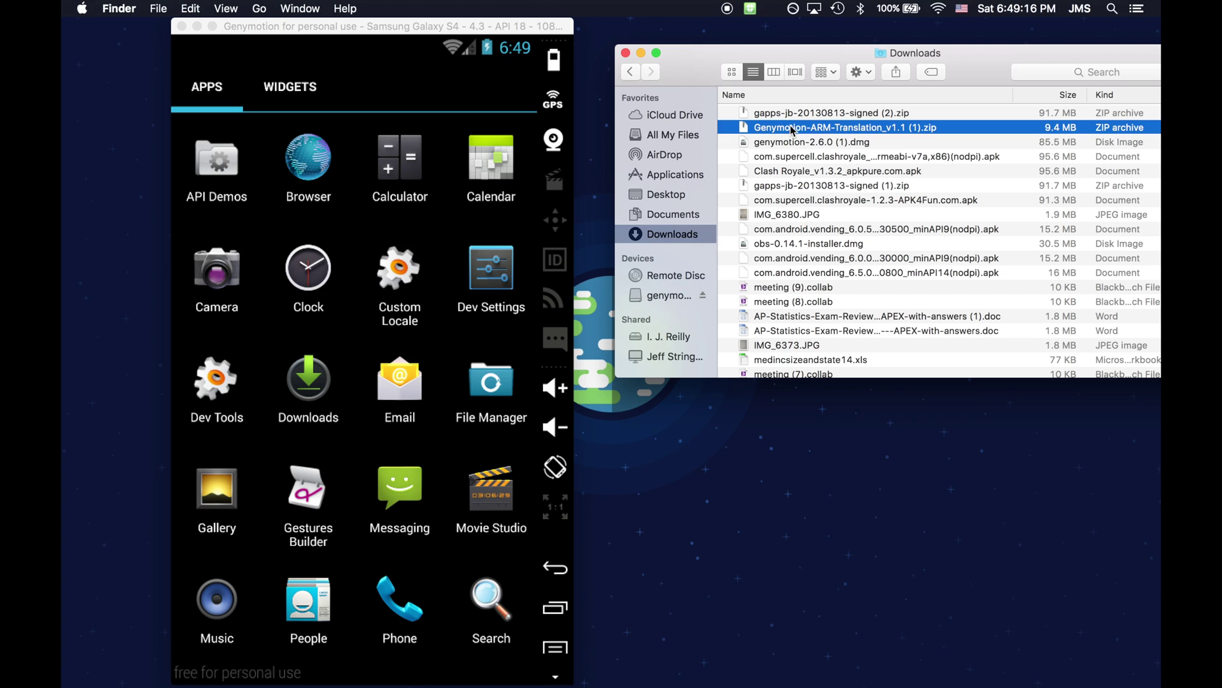
left_click(794, 114)
left_click_drag(856, 135, 448, 225)
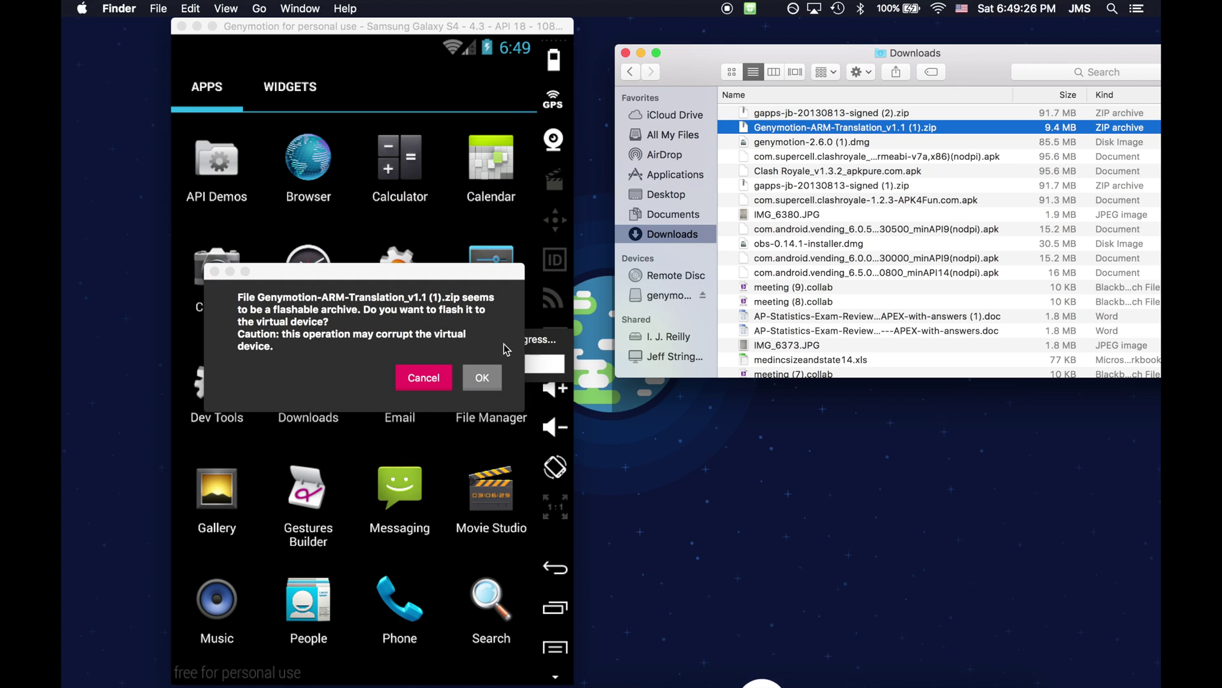
Confirm flashing the ARM Translation zip, then close the emulator window so it restarts
left_click(478, 378)
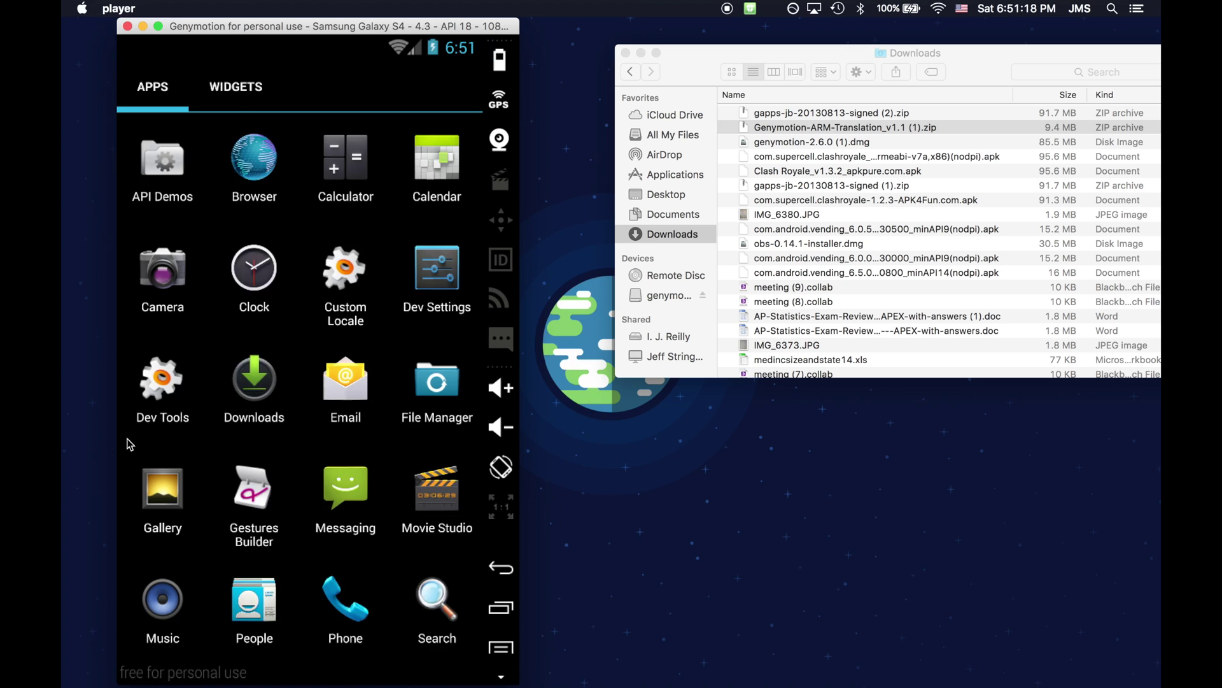
left_click_drag(240, 417, 436, 469)
left_click_drag(203, 27, 228, 39)
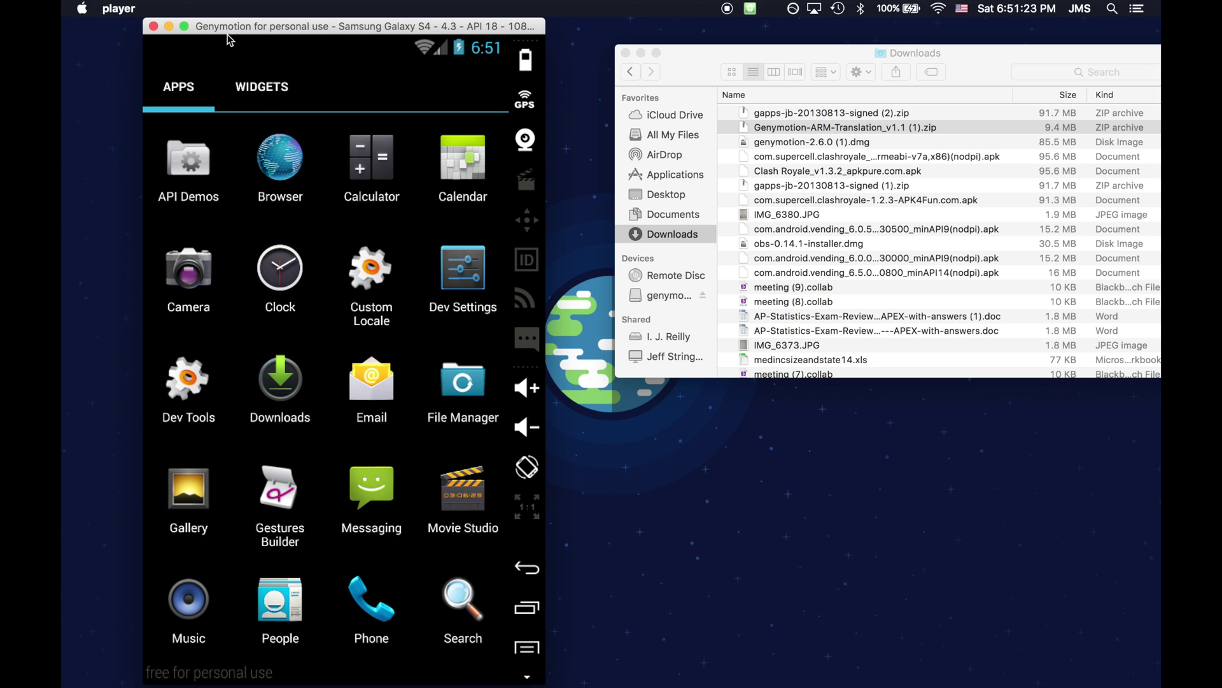
left_click(155, 28)
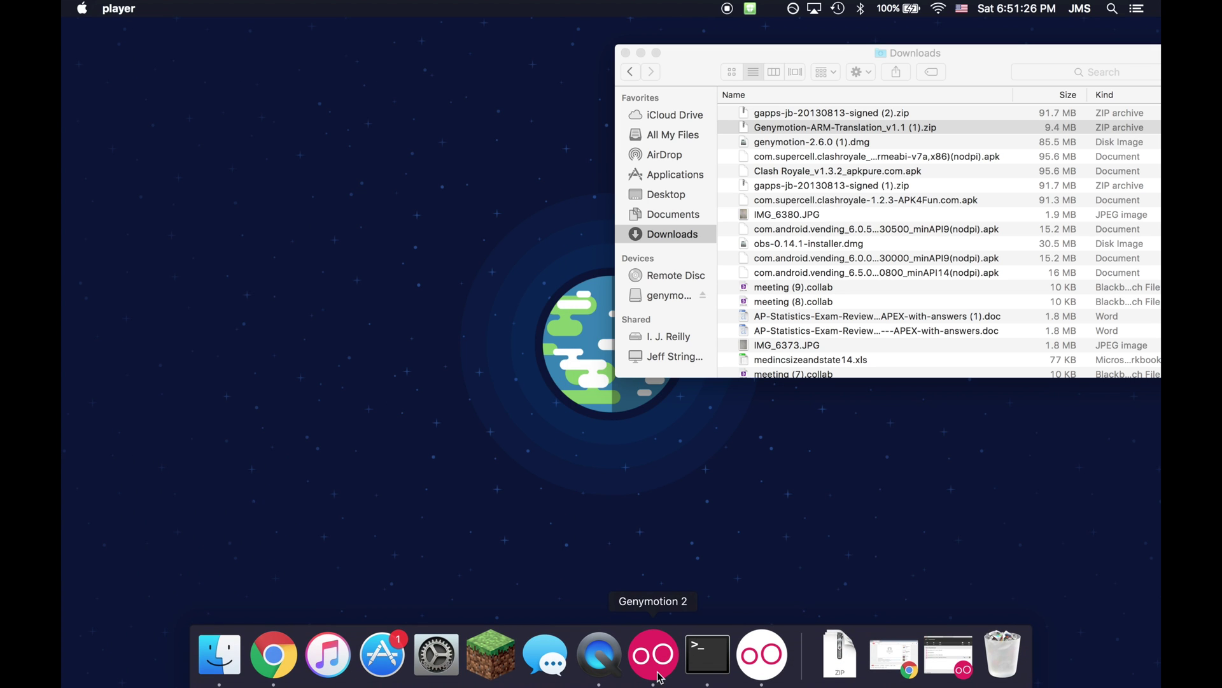
Relaunch the Samsung Galaxy S4 ClashRoyale device from Genymotion and move its window top-left
left_click(660, 674)
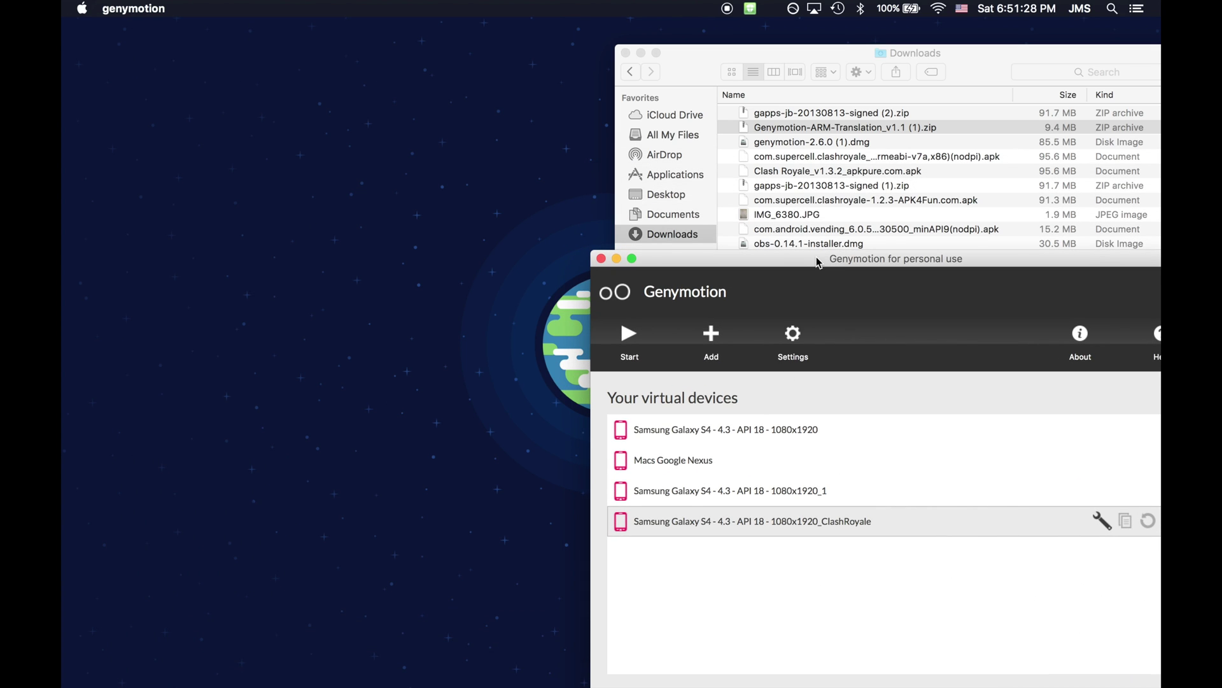
left_click_drag(816, 261, 382, 135)
double_click(349, 393)
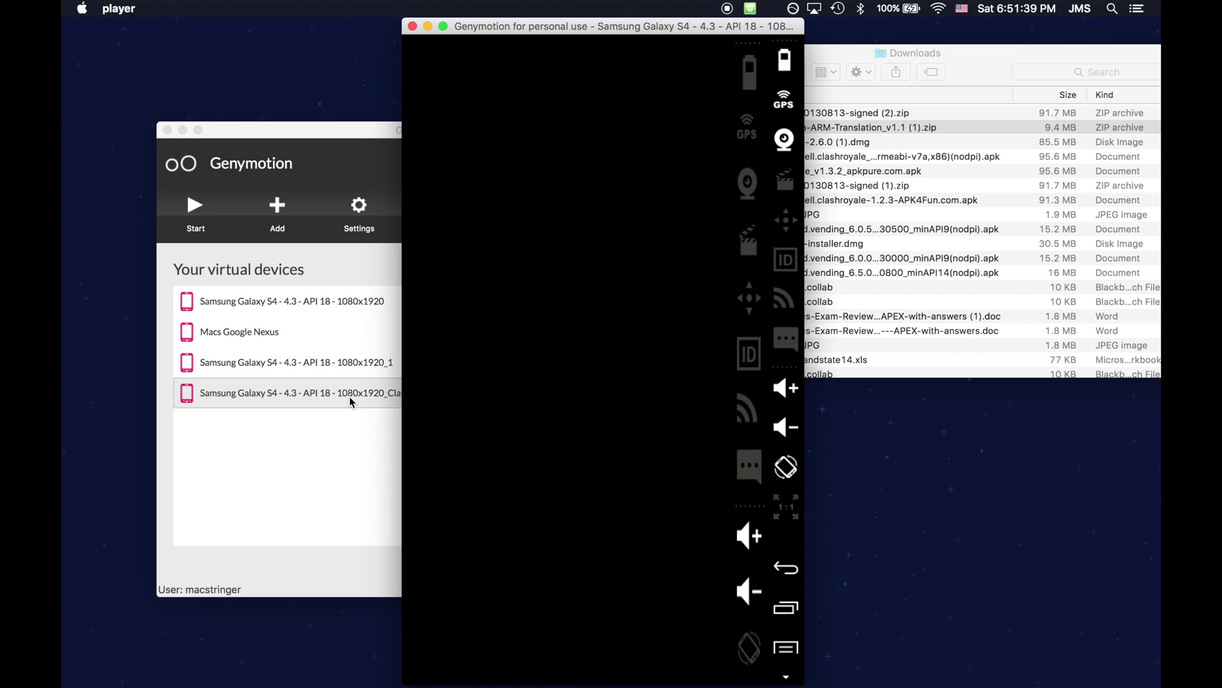
left_click_drag(482, 26, 183, 5)
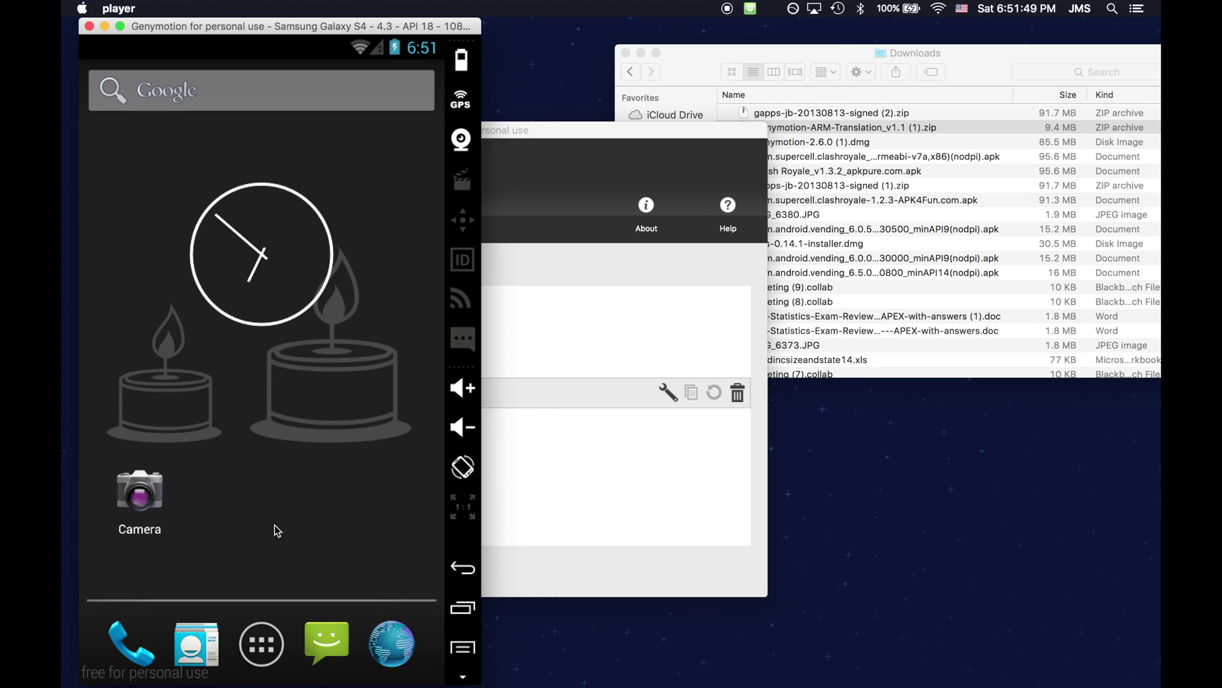
Flash gapps-jb-20130813-signed (2).zip, dismiss the success and crash alerts, and close the emulator
left_click(259, 645)
left_click(647, 70)
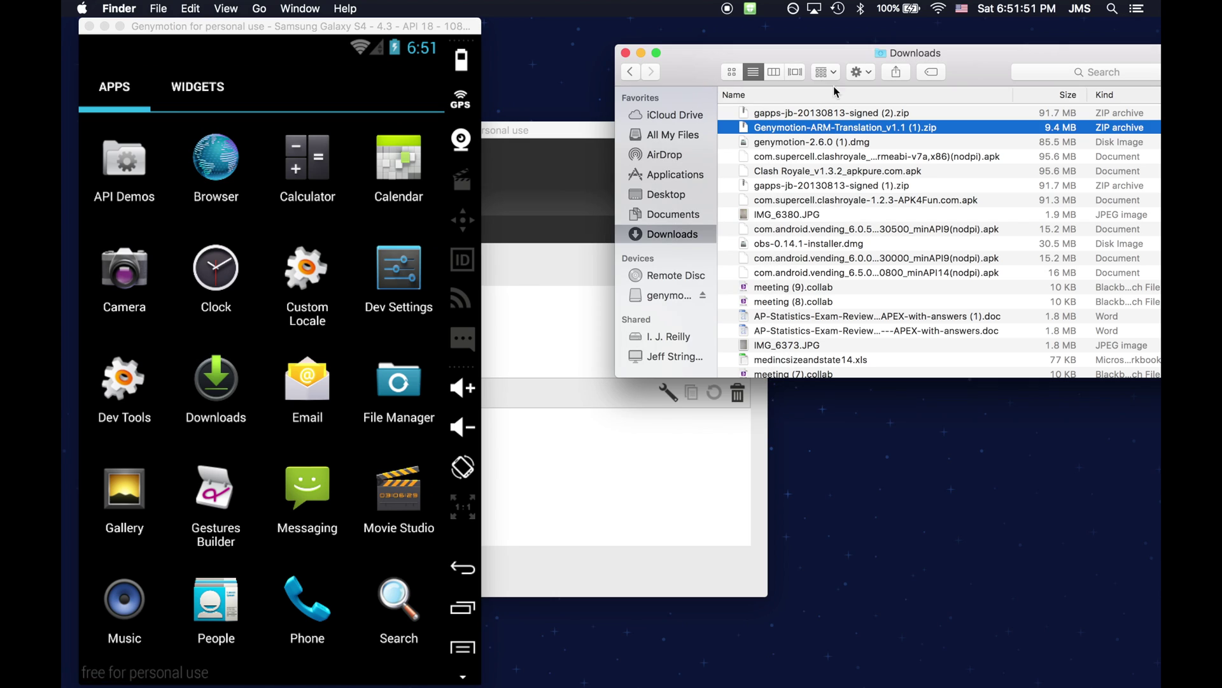
left_click_drag(811, 114, 363, 209)
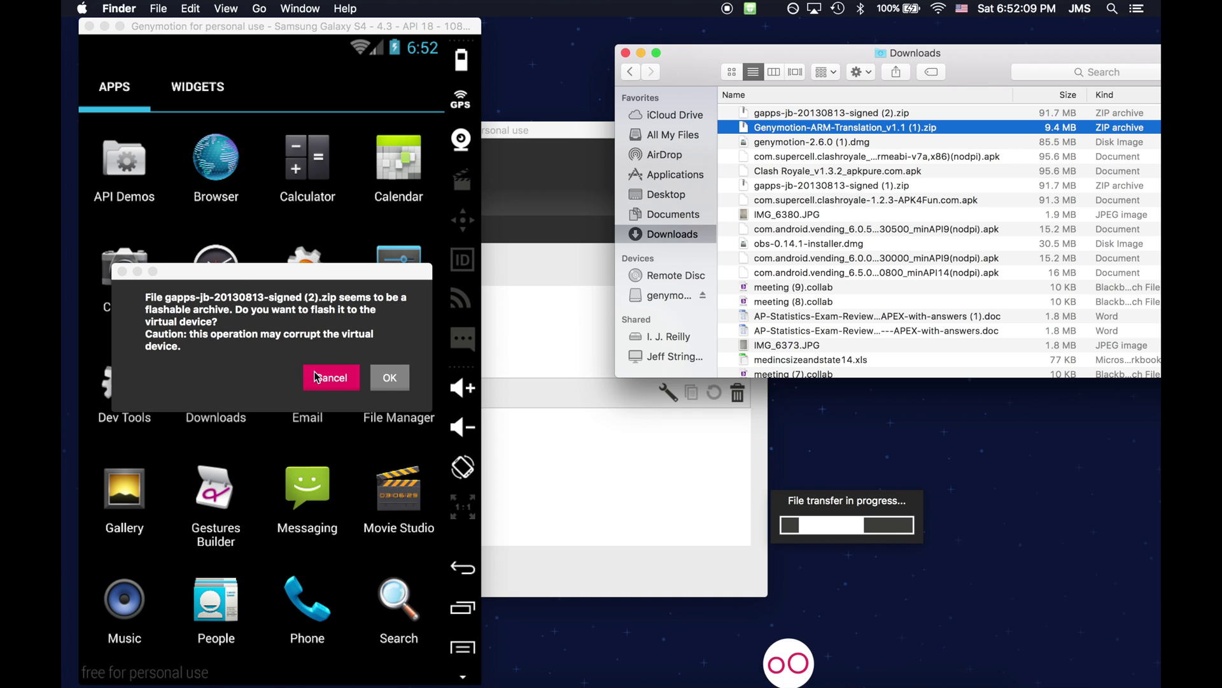
left_click(390, 378)
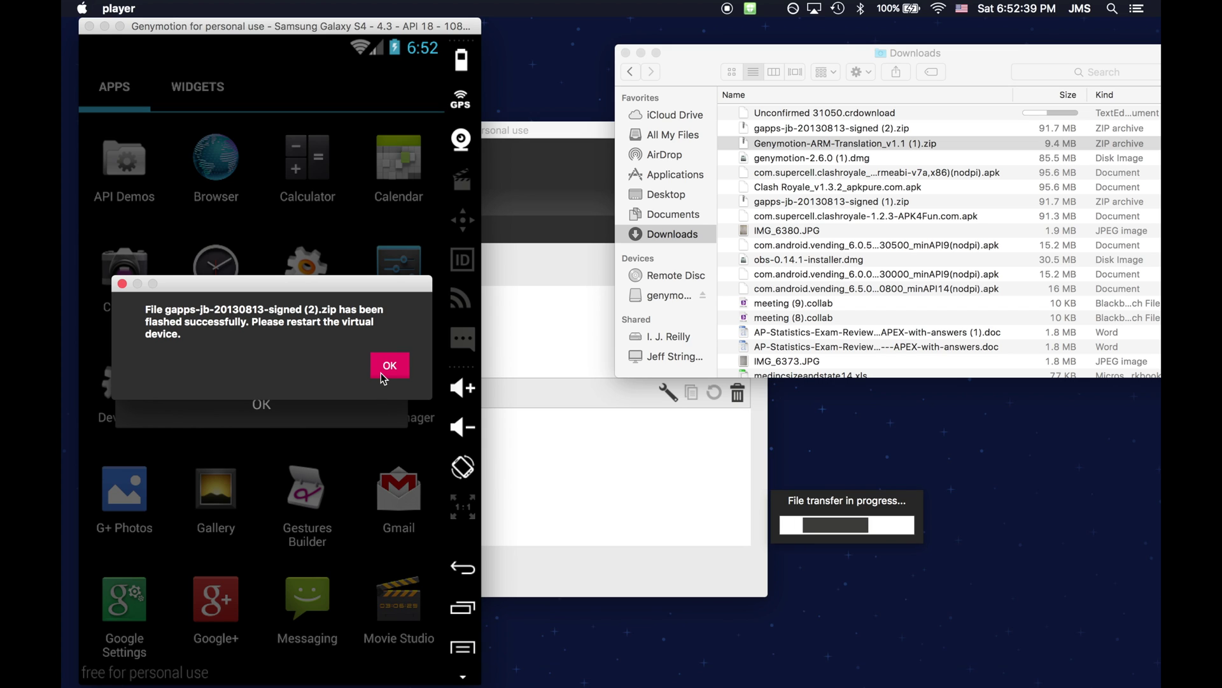
left_click(387, 365)
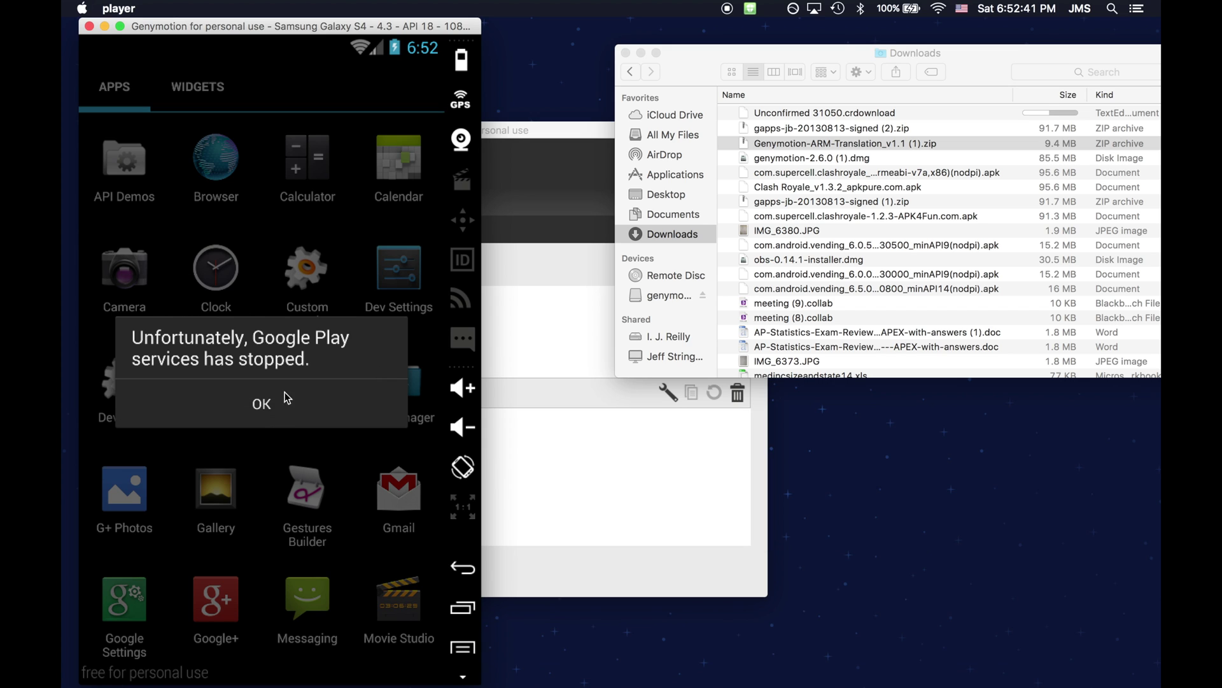
left_click(256, 412)
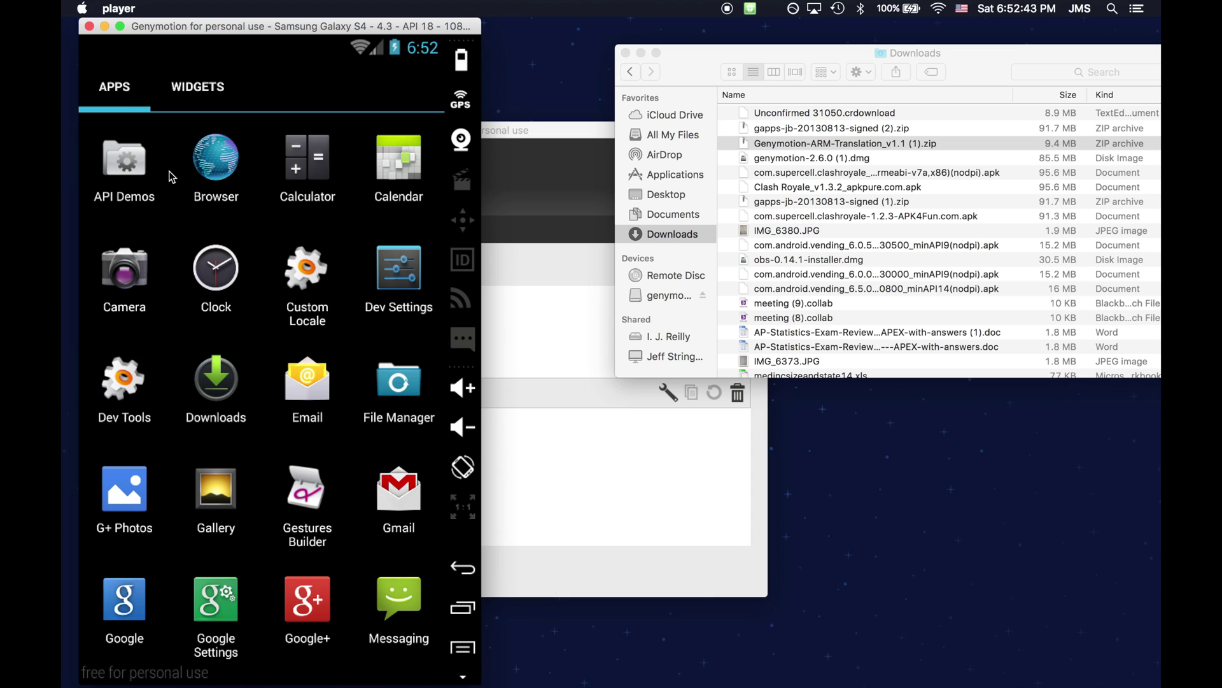
left_click(89, 26)
Relaunch the ClashRoyale device, move its window left, and open the app drawer after upgrading
left_click(399, 406)
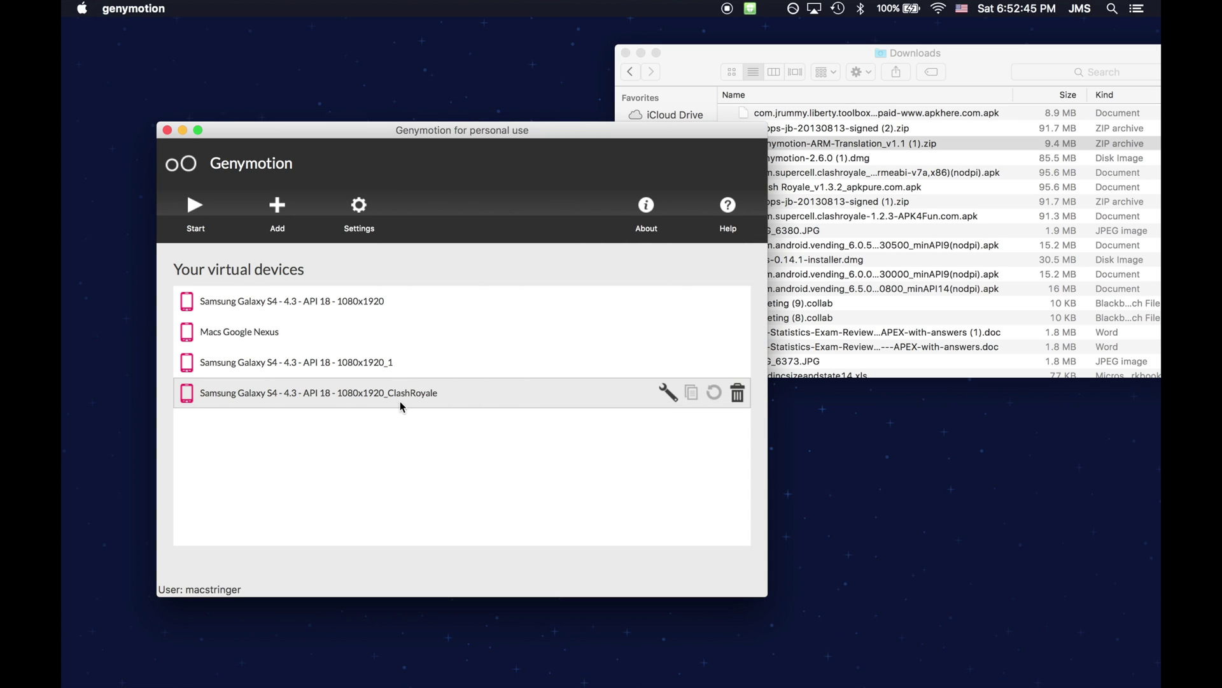
double_click(395, 387)
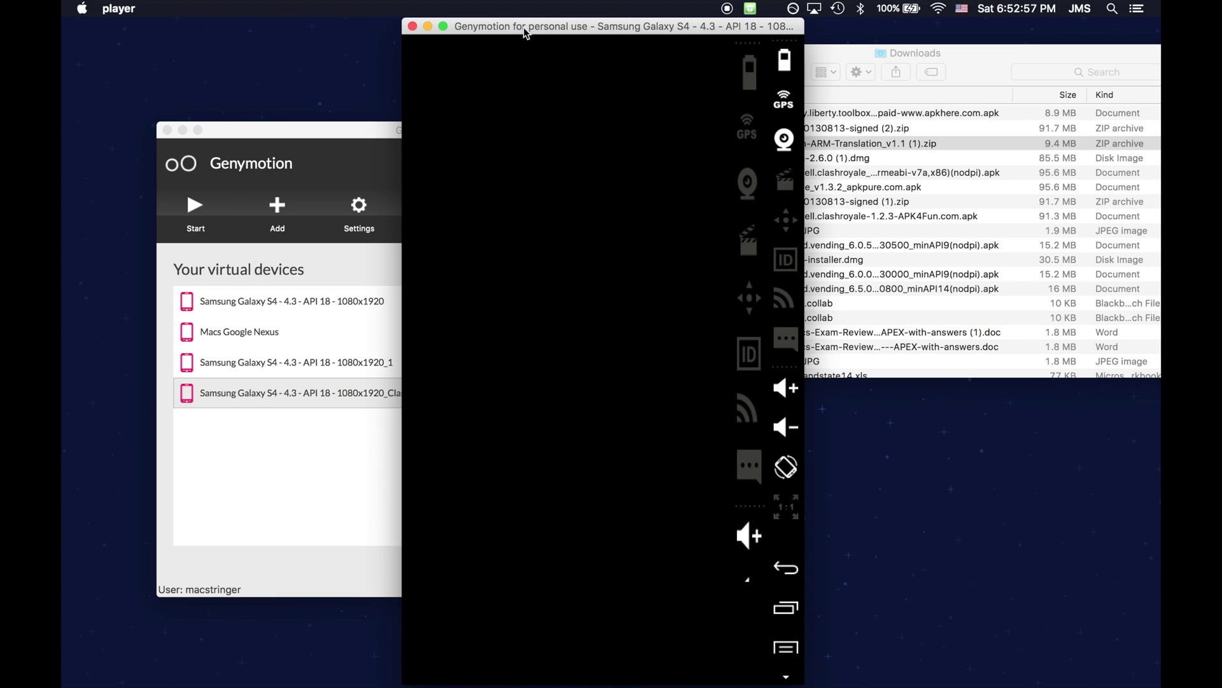
left_click_drag(524, 33, 216, 33)
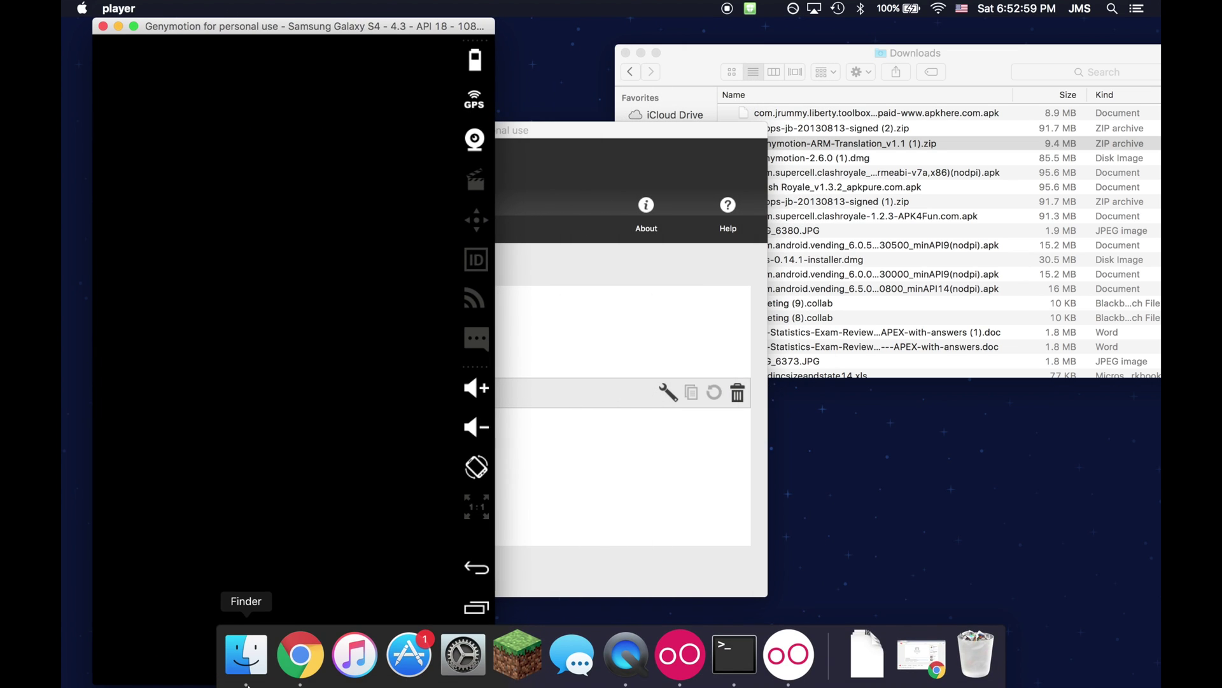
left_click(706, 62)
left_click(390, 257)
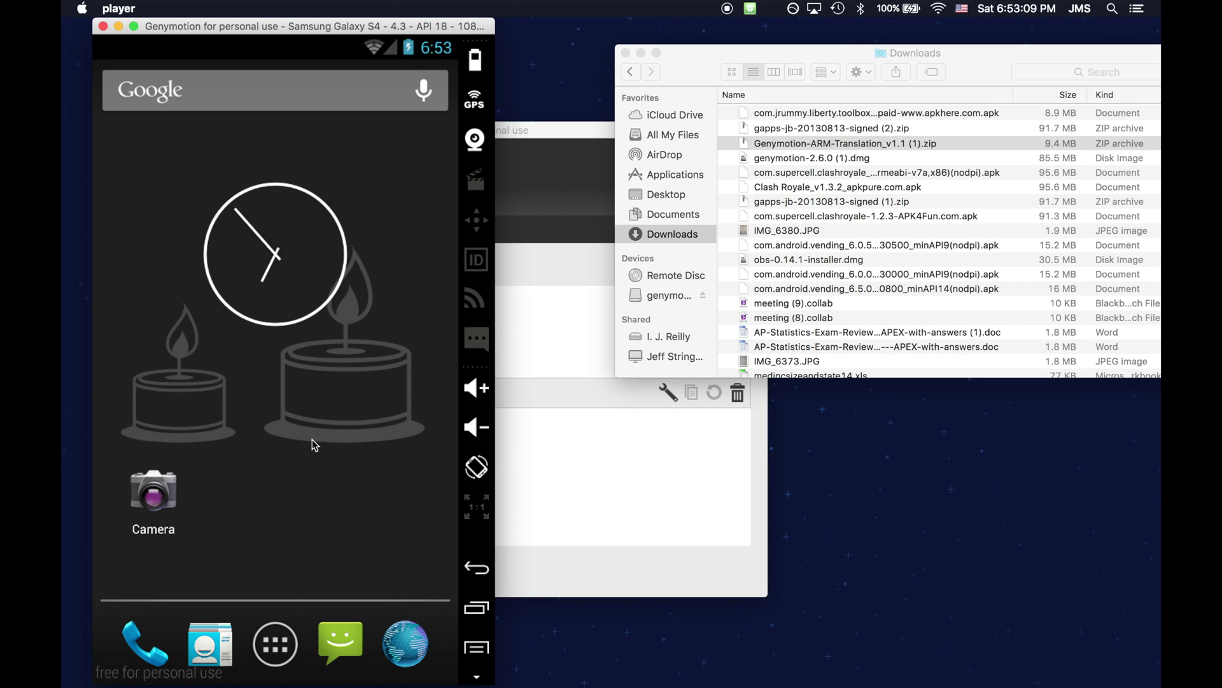
left_click(273, 638)
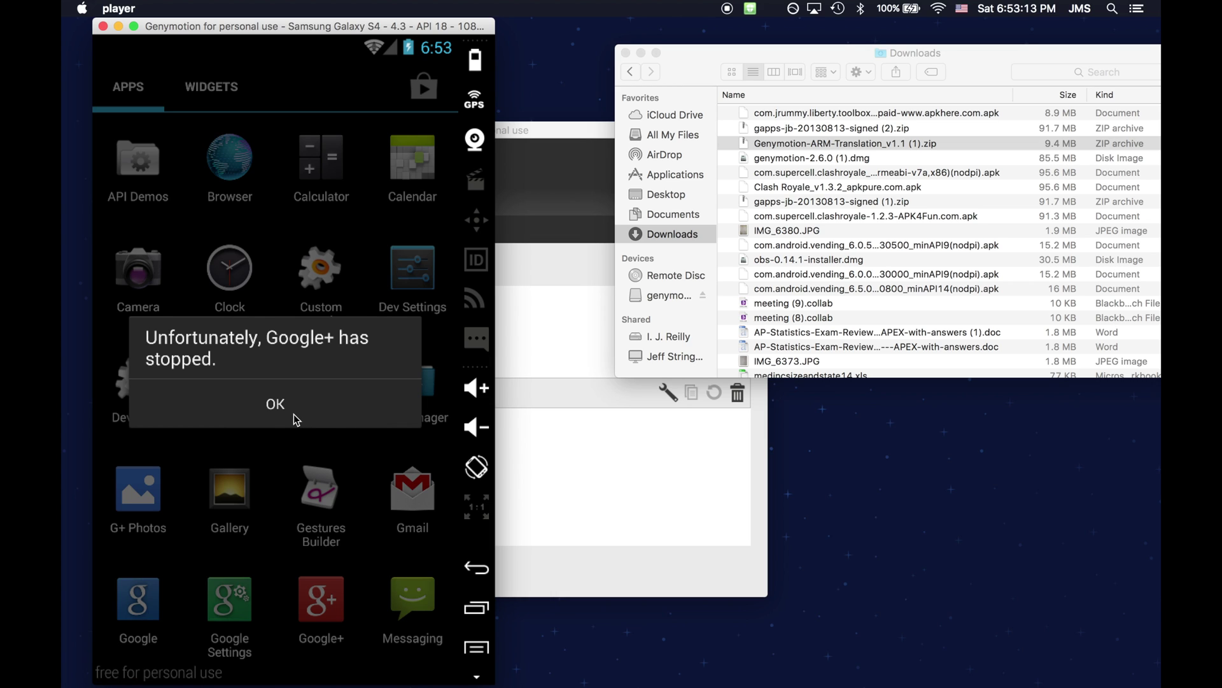
Dismiss the Google+ and Launcher crash dialogs and check both app drawer pages for Google apps
left_click(275, 404)
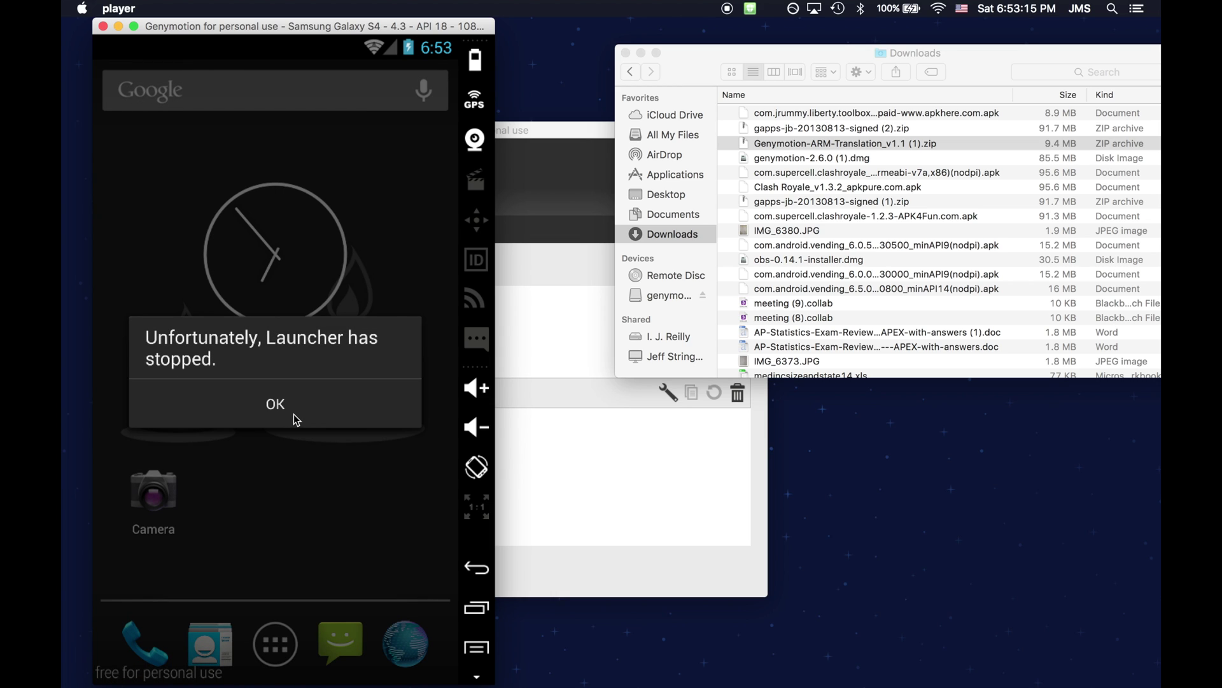
left_click(282, 403)
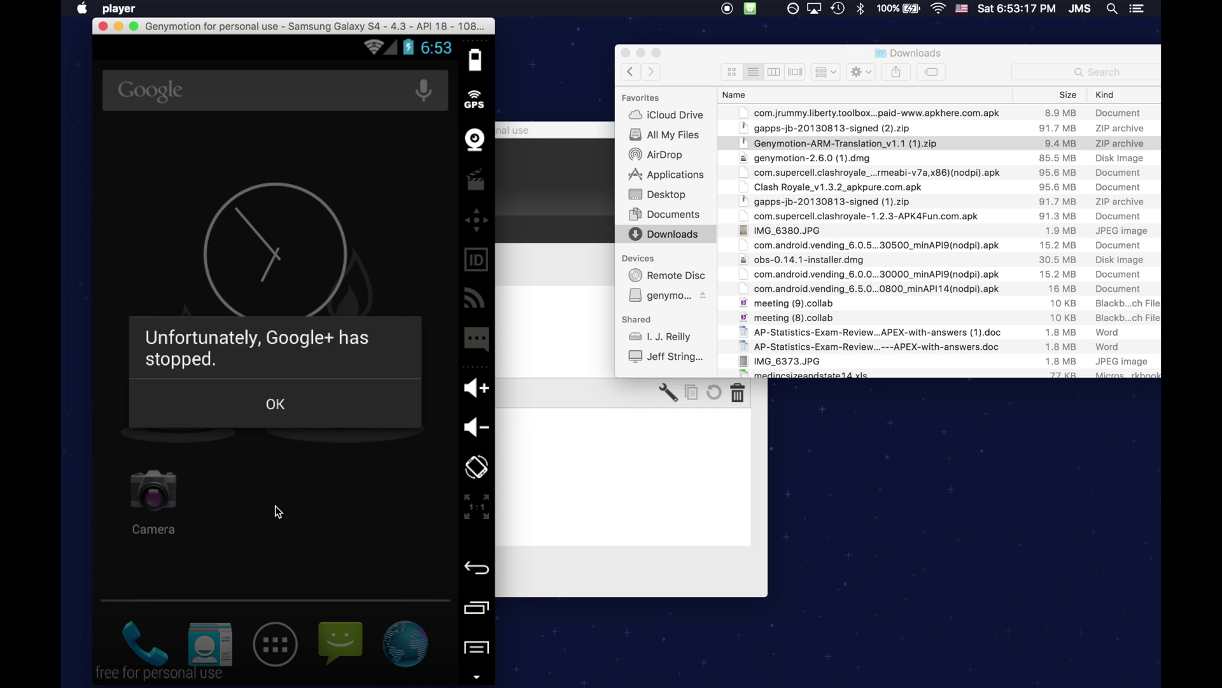
left_click(273, 423)
left_click(280, 641)
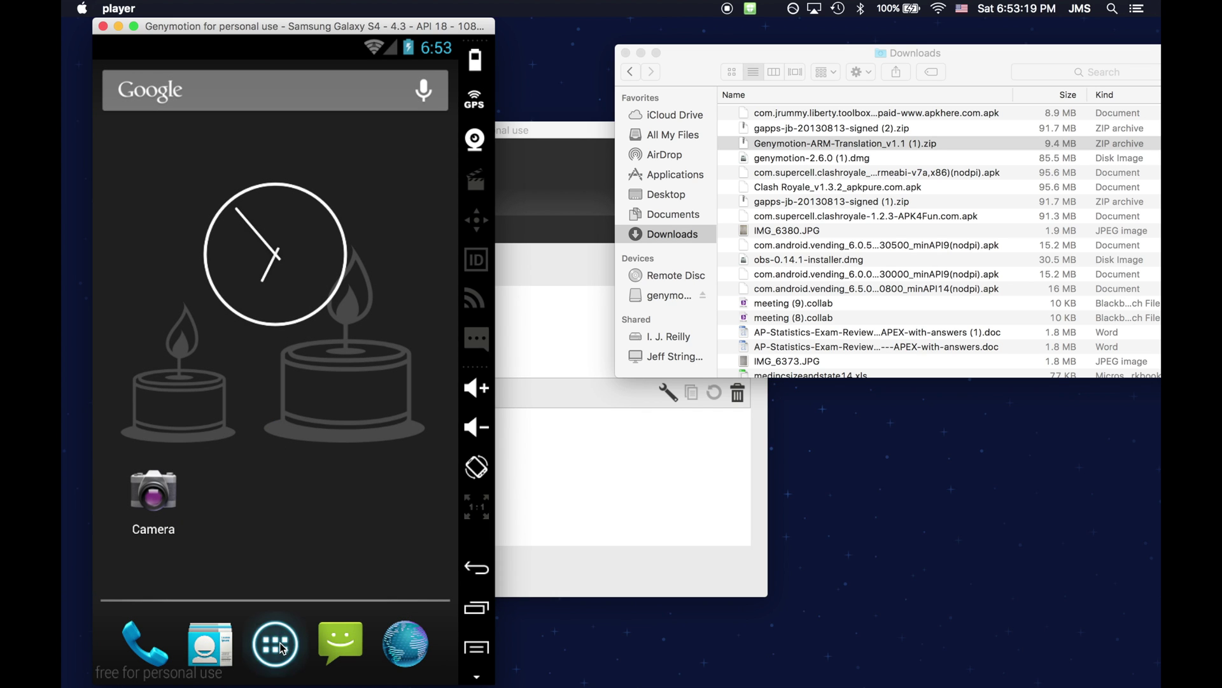
left_click_drag(287, 450, 120, 427)
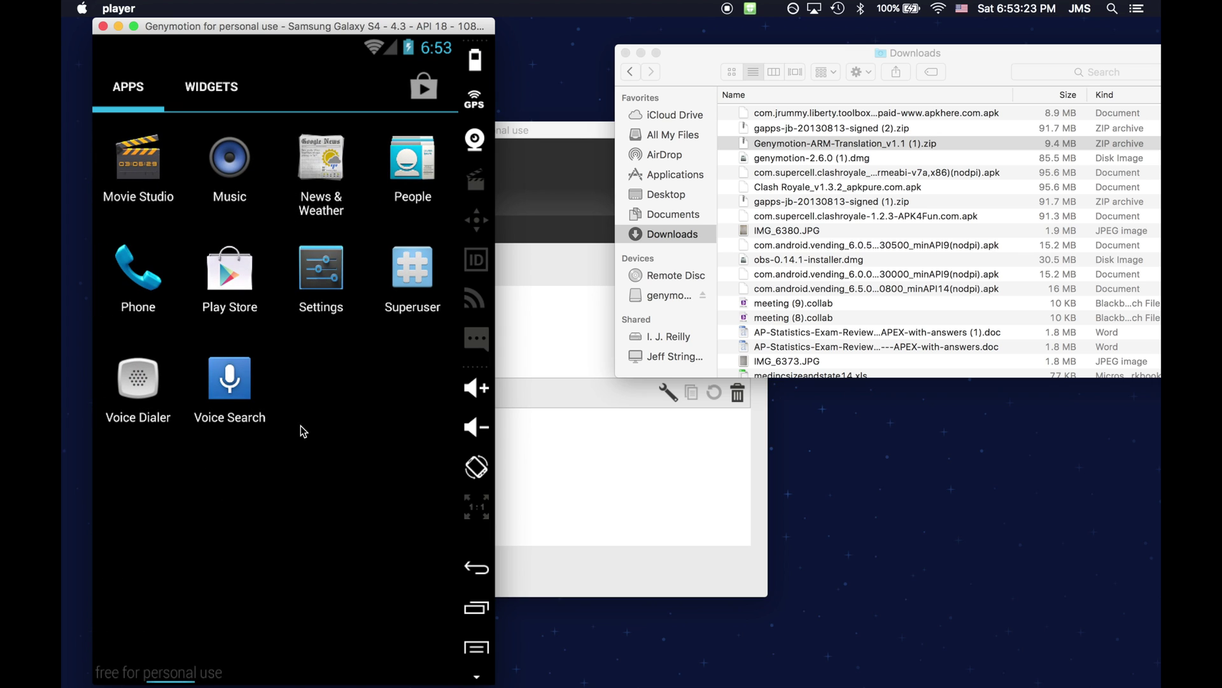
left_click_drag(214, 492, 410, 482)
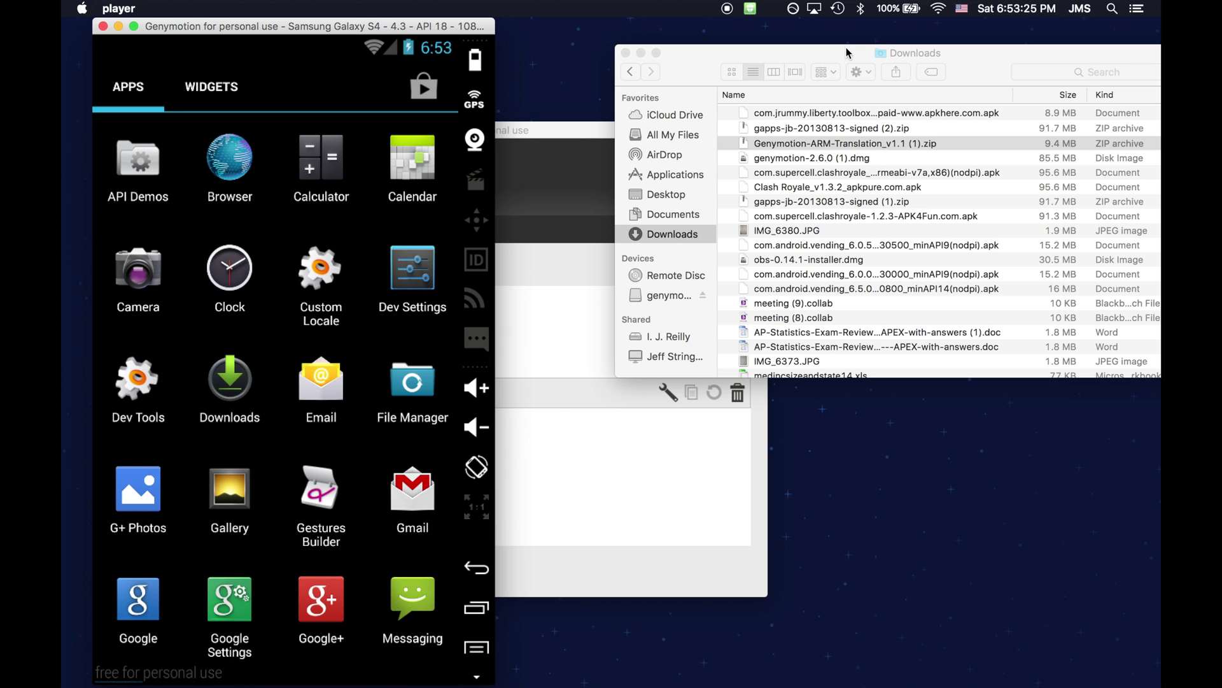
left_click(847, 53)
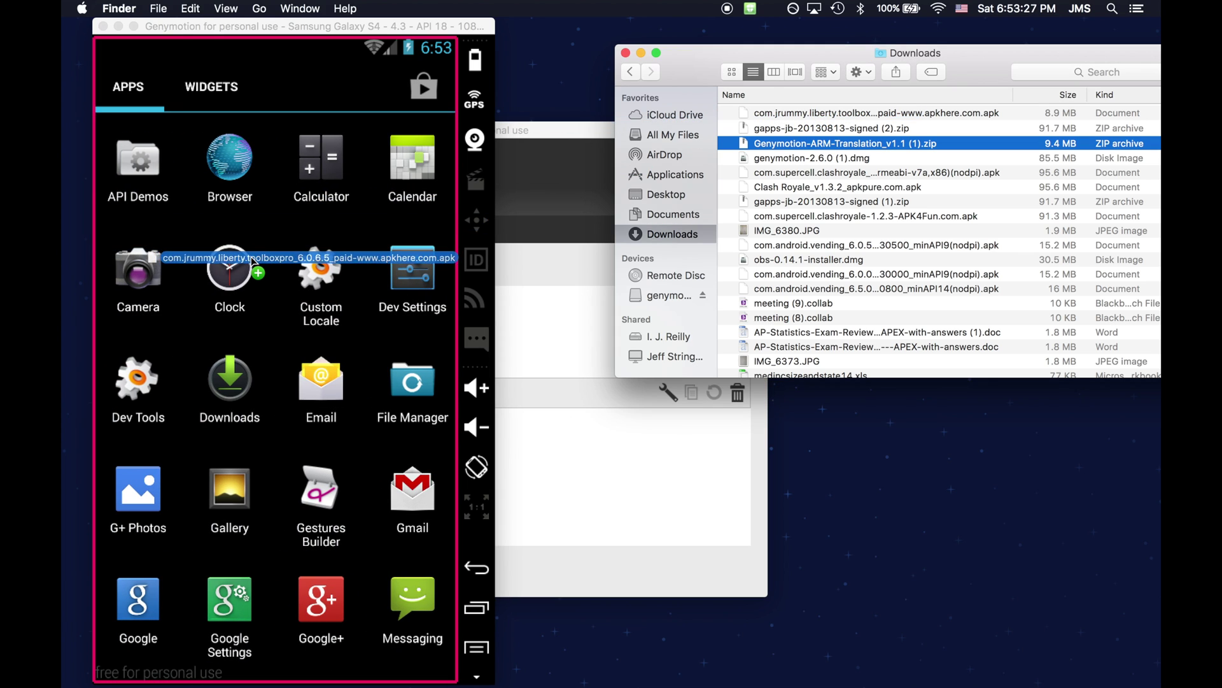
Flash Genymotion-ARM-Translation_v1.1.zip onto the emulator and accept the verification prompt
left_click_drag(824, 142, 275, 258)
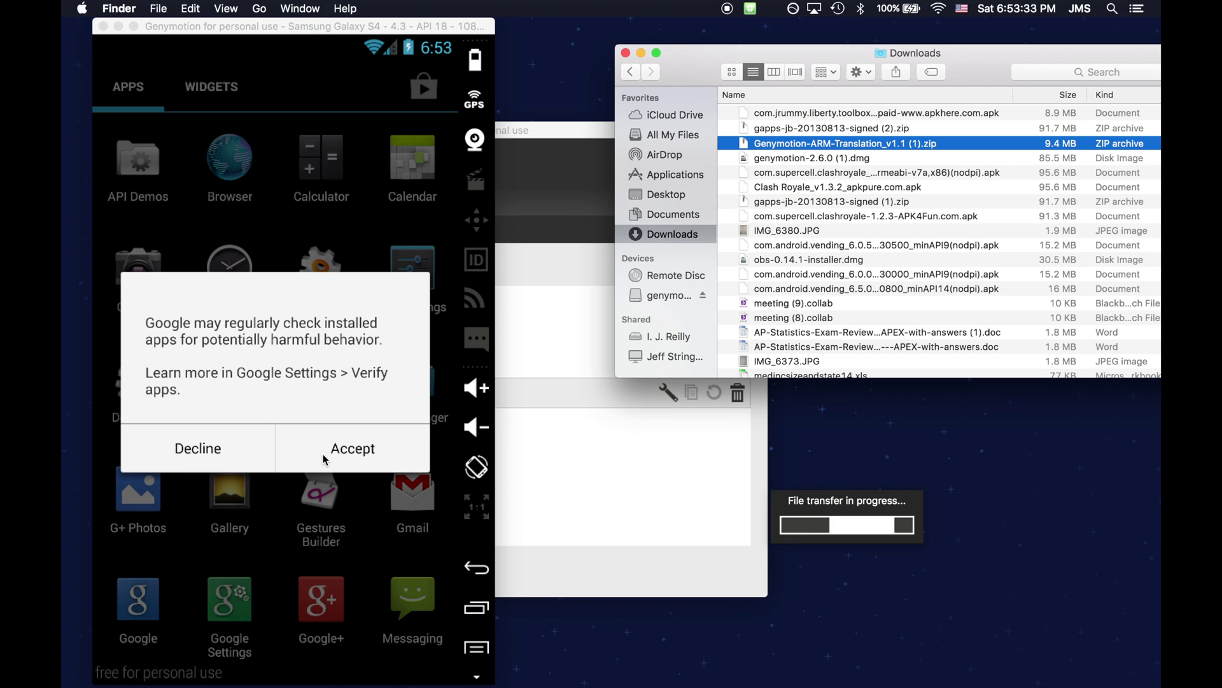
left_click(347, 455)
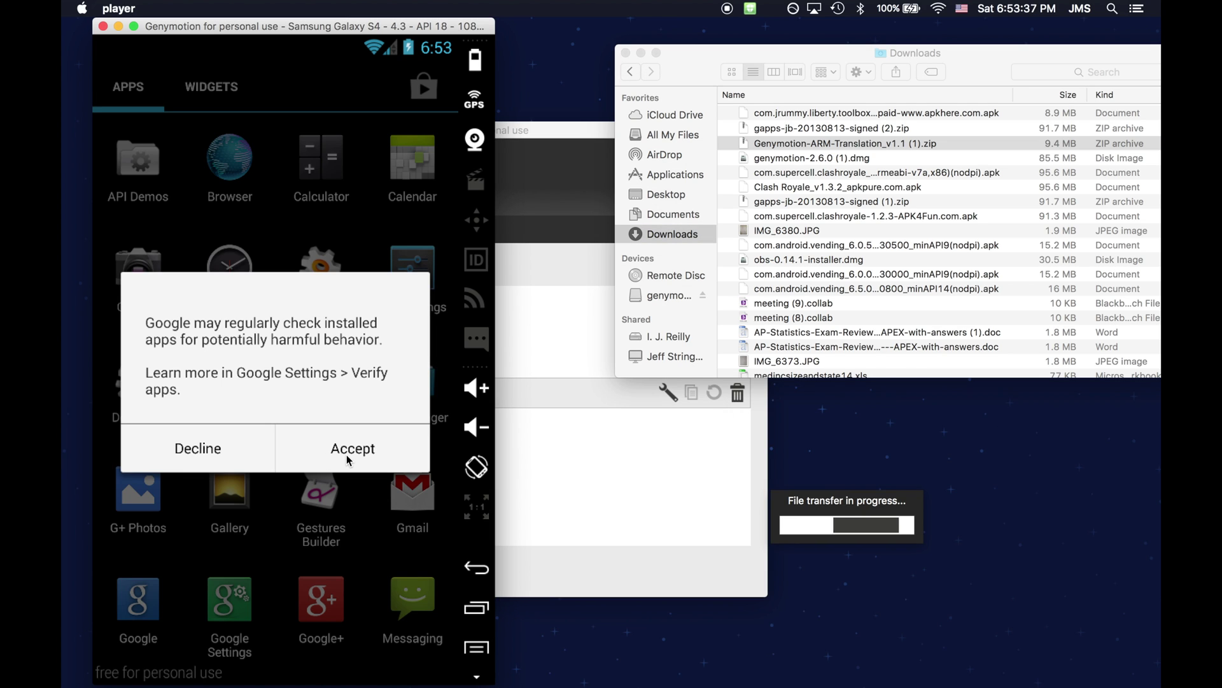
left_click(347, 455)
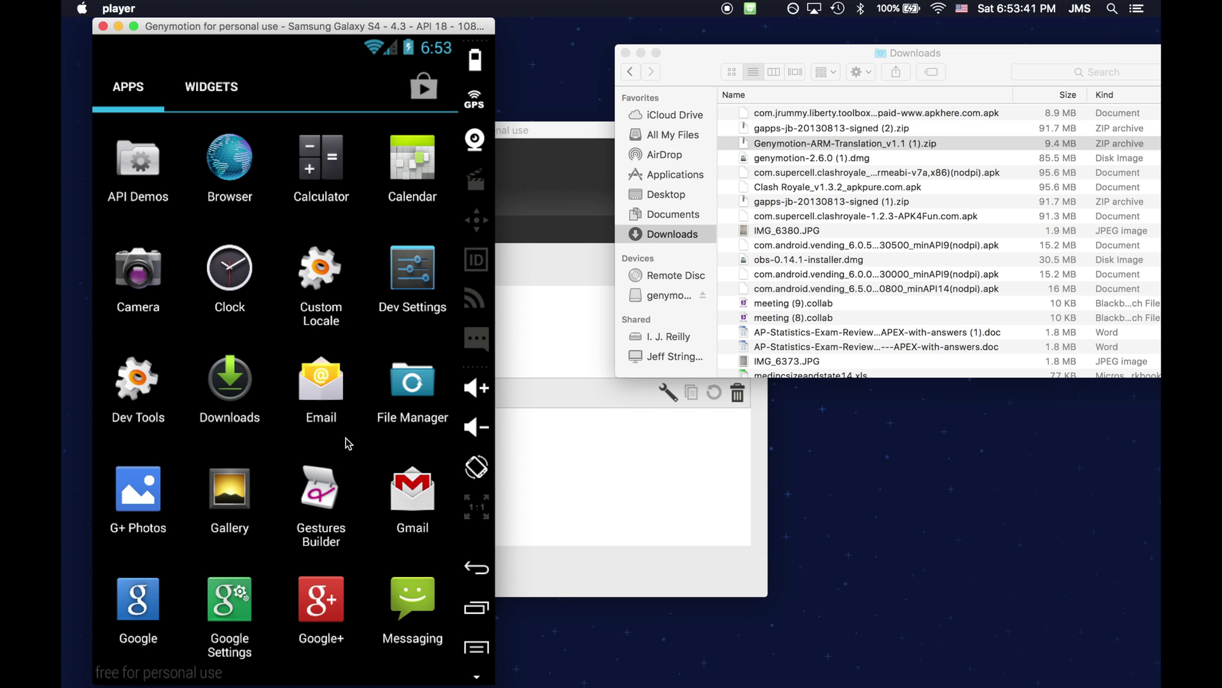
Open ROM Toolbox Pro from the app drawer and allow its Superuser Request
left_click_drag(340, 454, 274, 430)
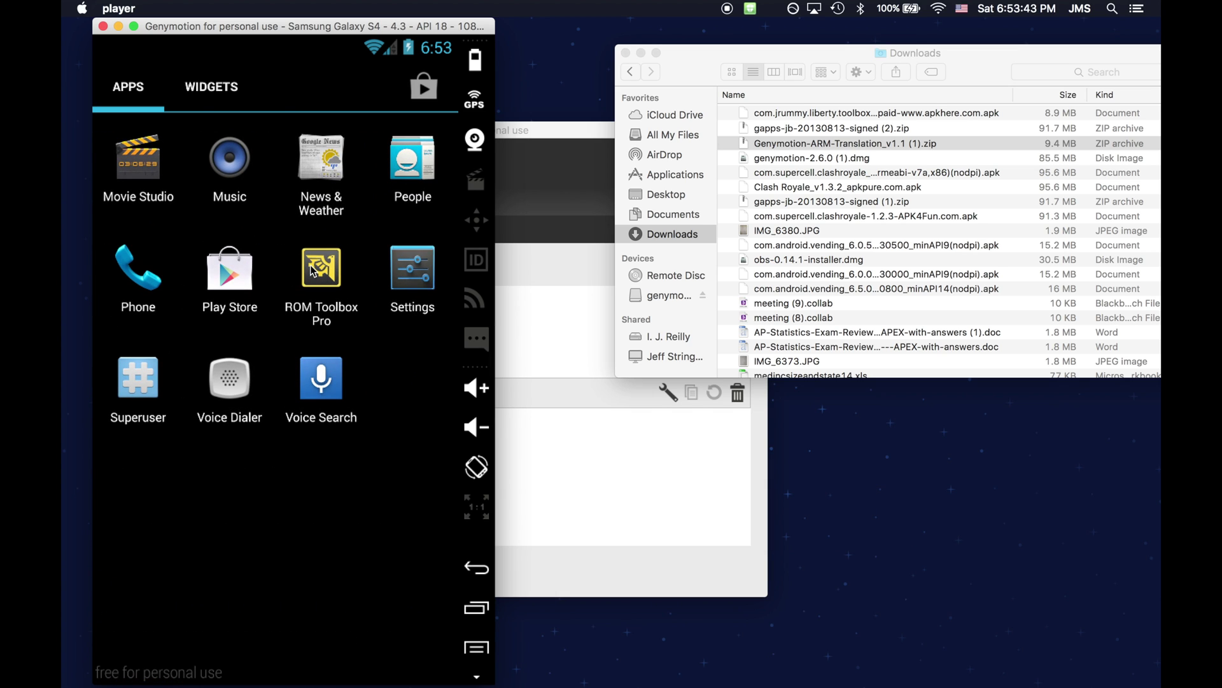
left_click(315, 272)
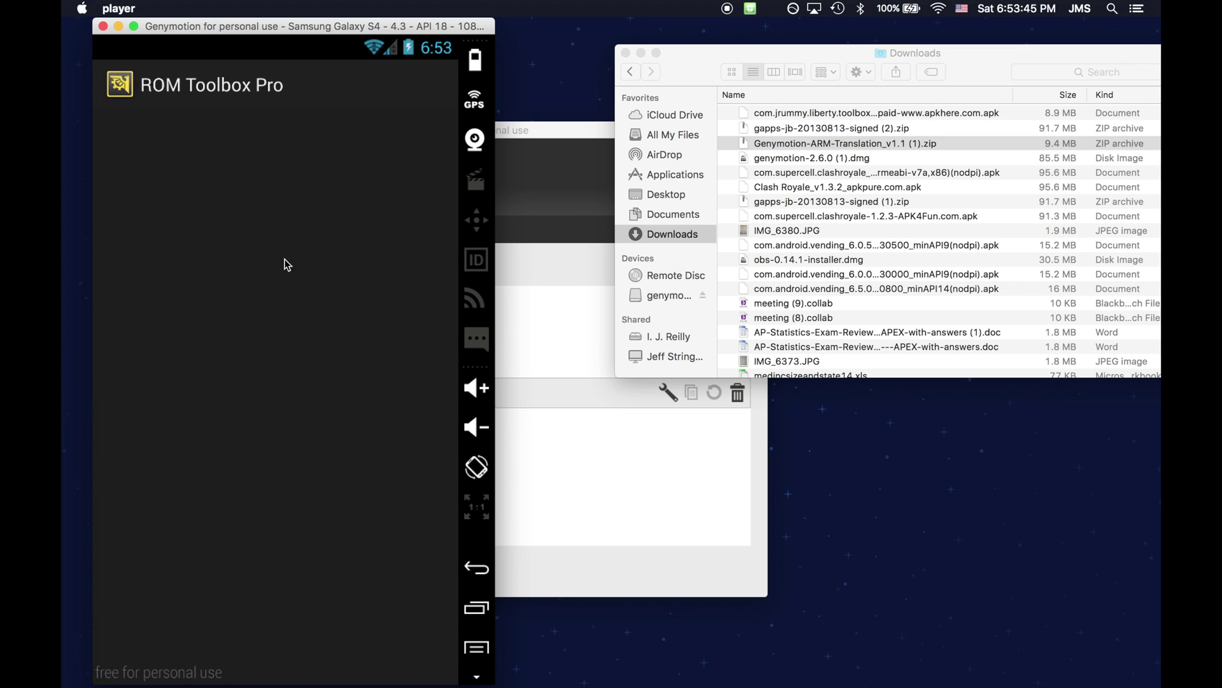
left_click(294, 409)
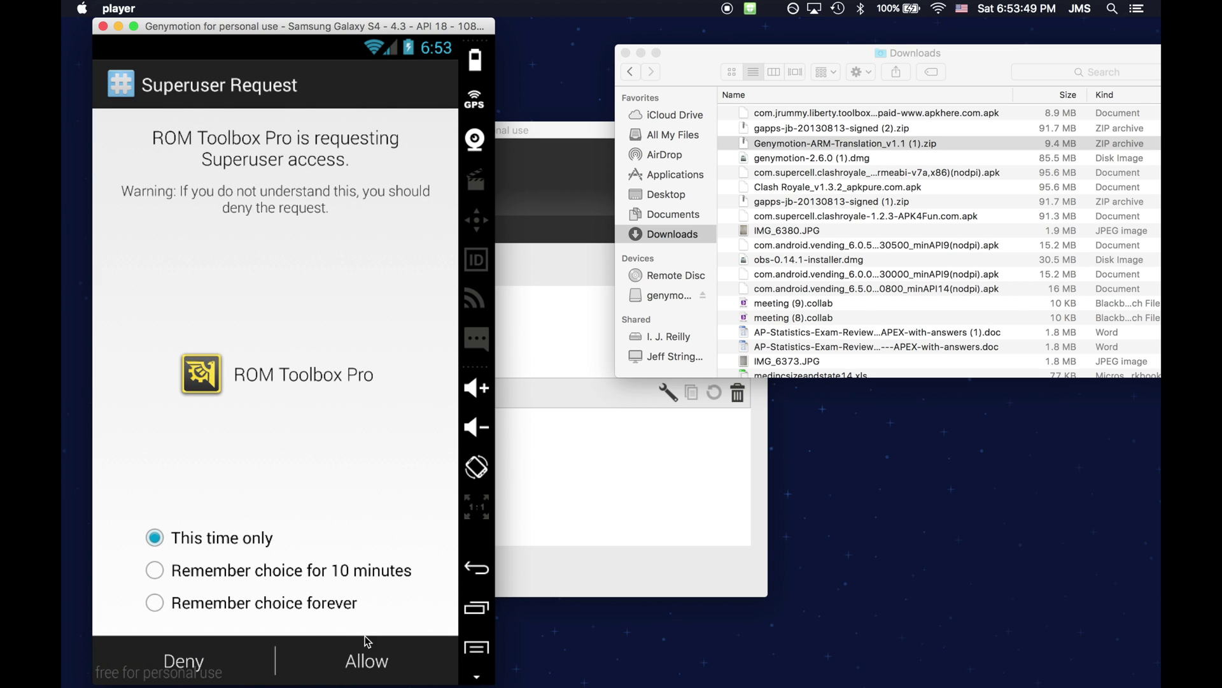
left_click(364, 675)
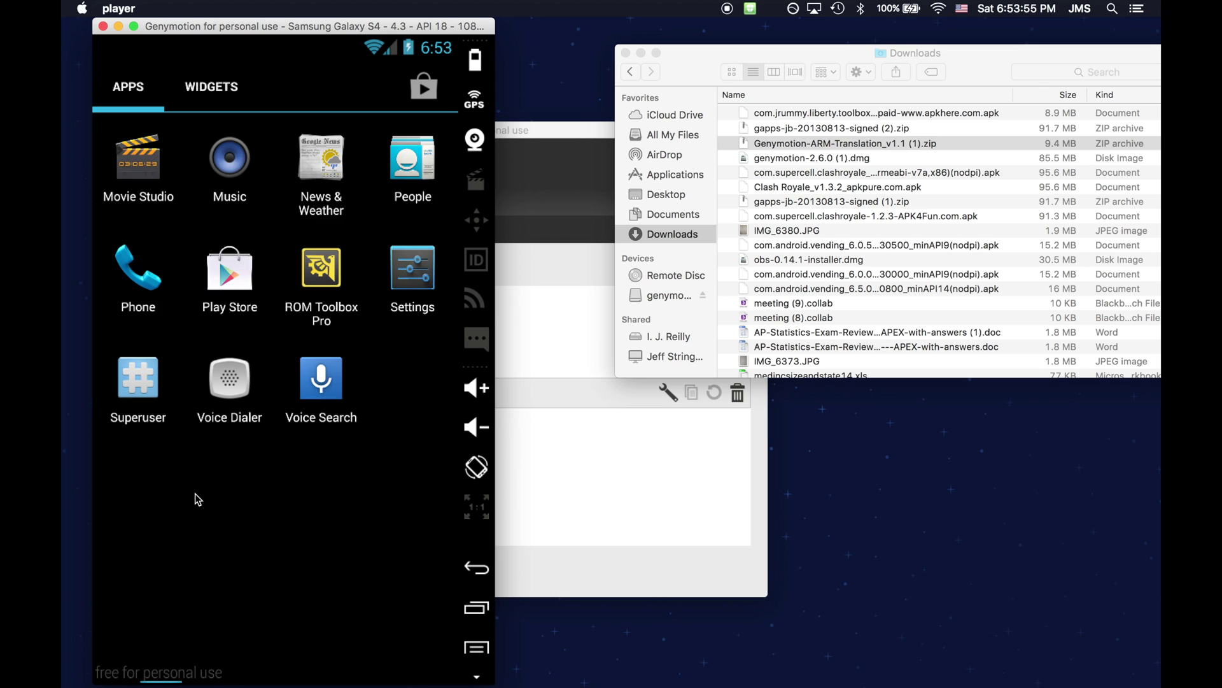
left_click(655, 463)
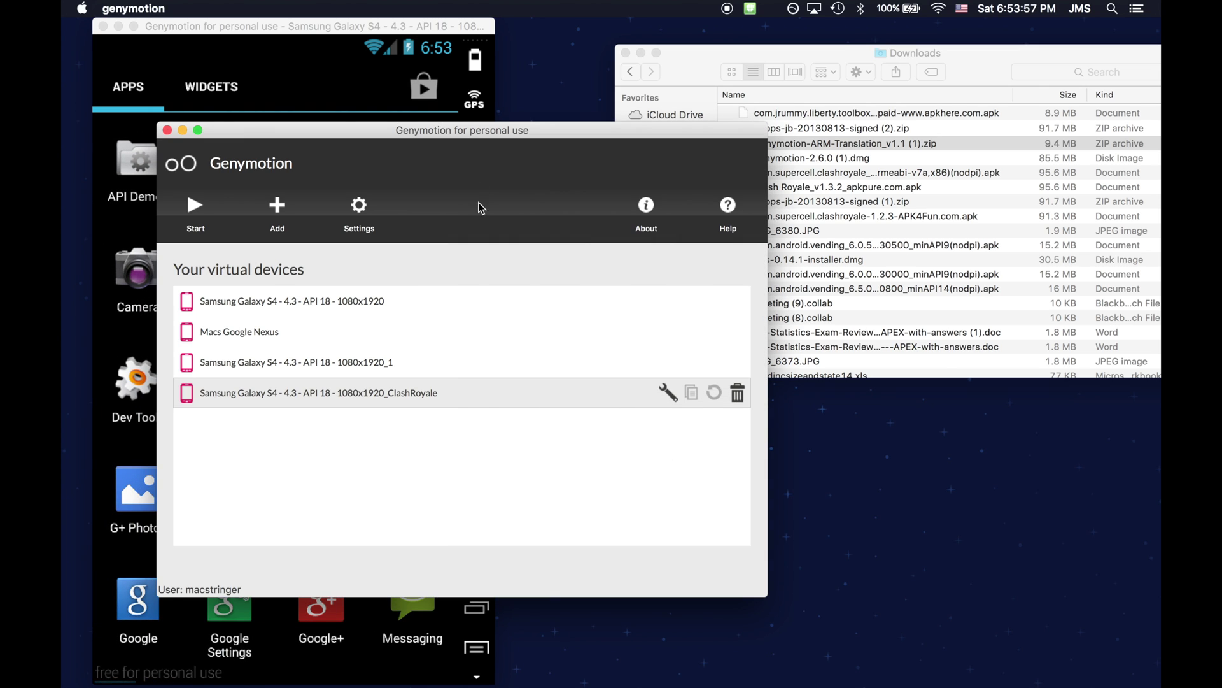
left_click(305, 32)
left_click(686, 69)
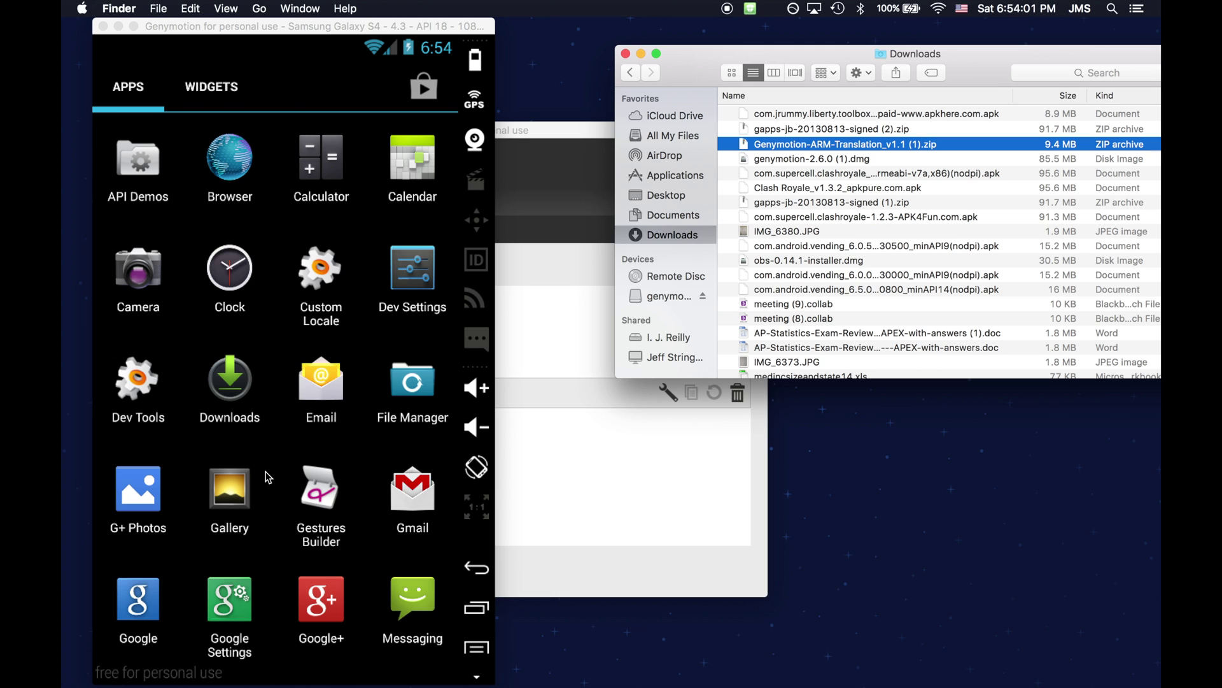
Download the Clash Royale 1.3.2 apk from APKMirror and check the Mac instructions guide
key("ctrl+Right")
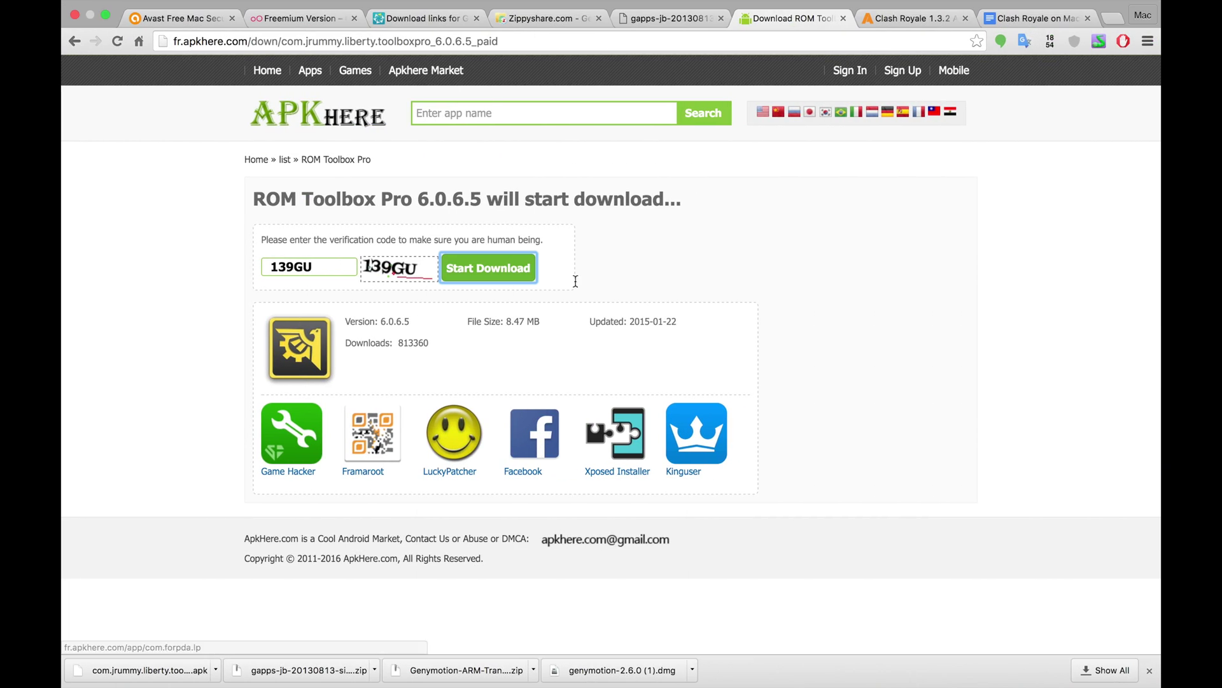
left_click(908, 25)
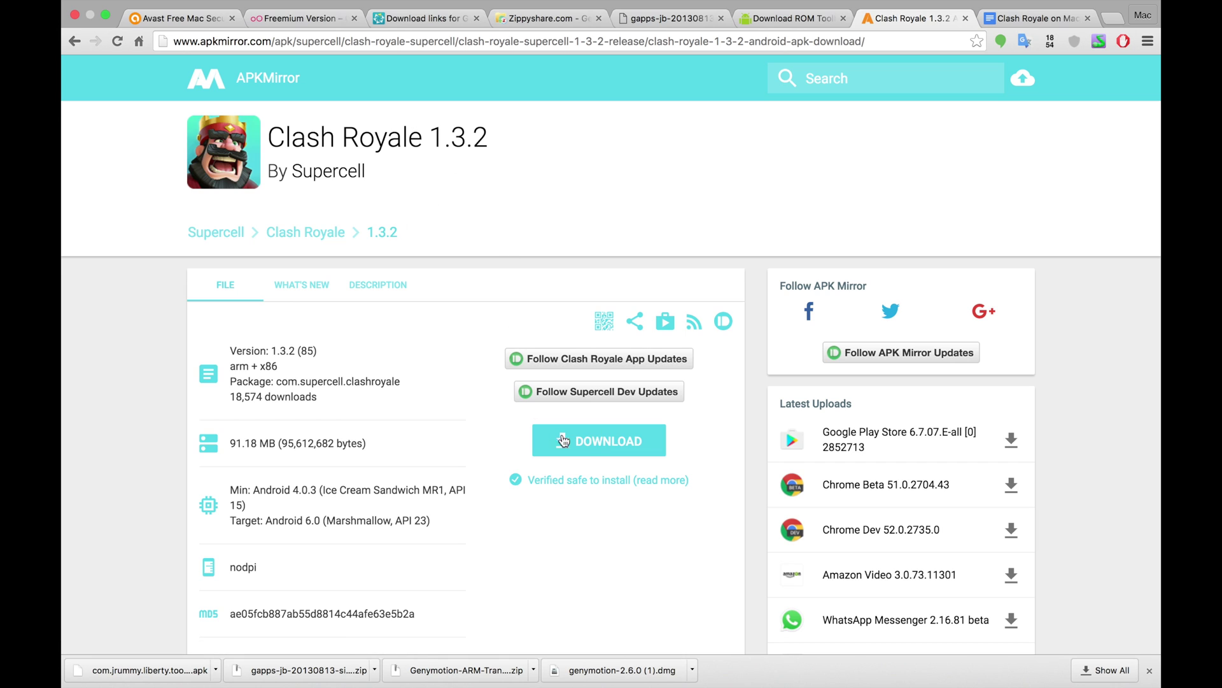
left_click(592, 442)
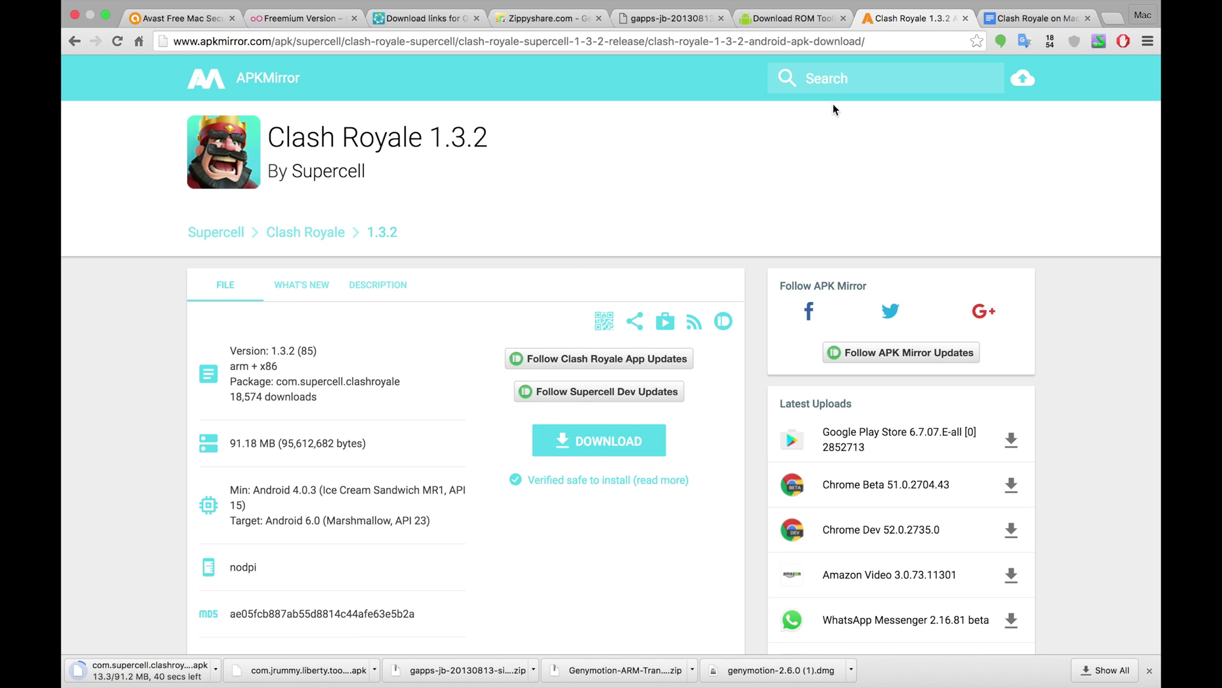
left_click(1033, 18)
scroll(612, 281, "down", 2)
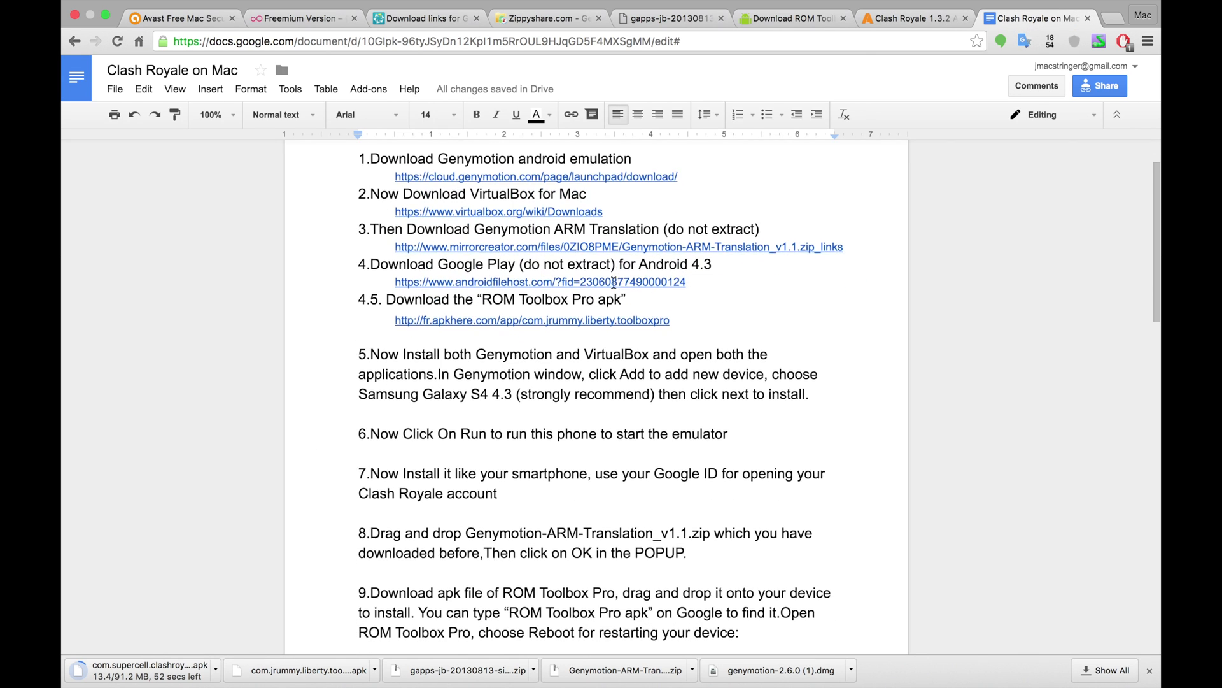
scroll(611, 282, "down", 3)
scroll(612, 282, "up", 2)
scroll(612, 282, "up", 3)
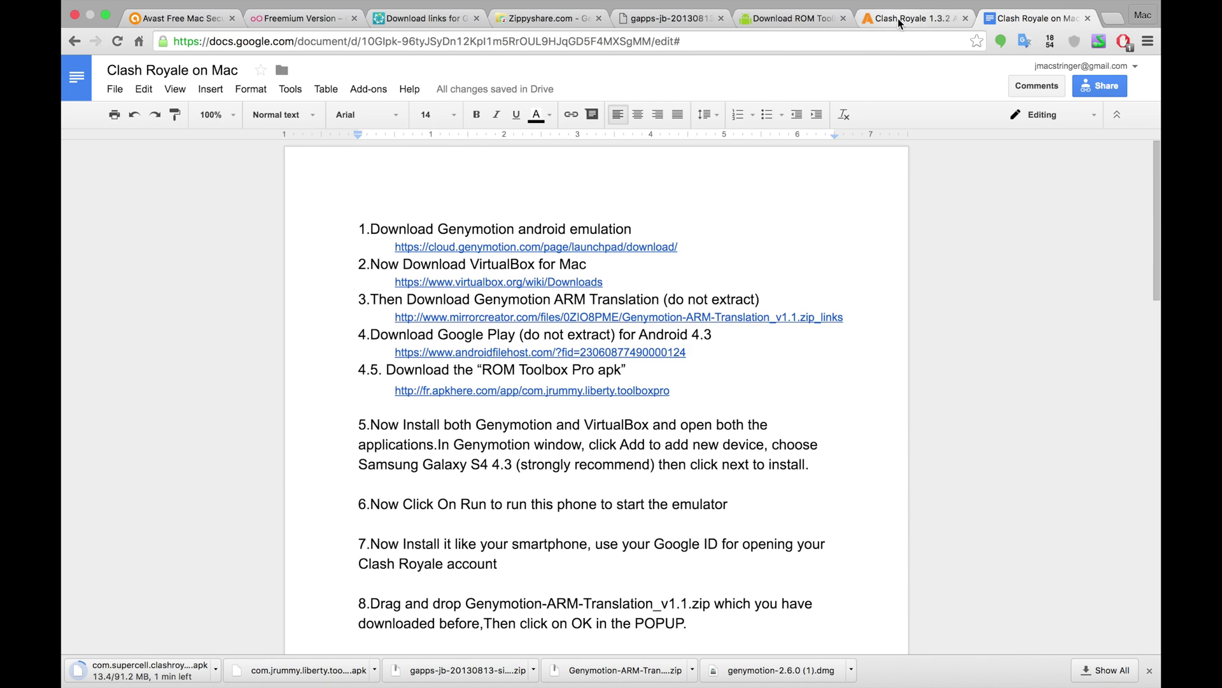
left_click(897, 18)
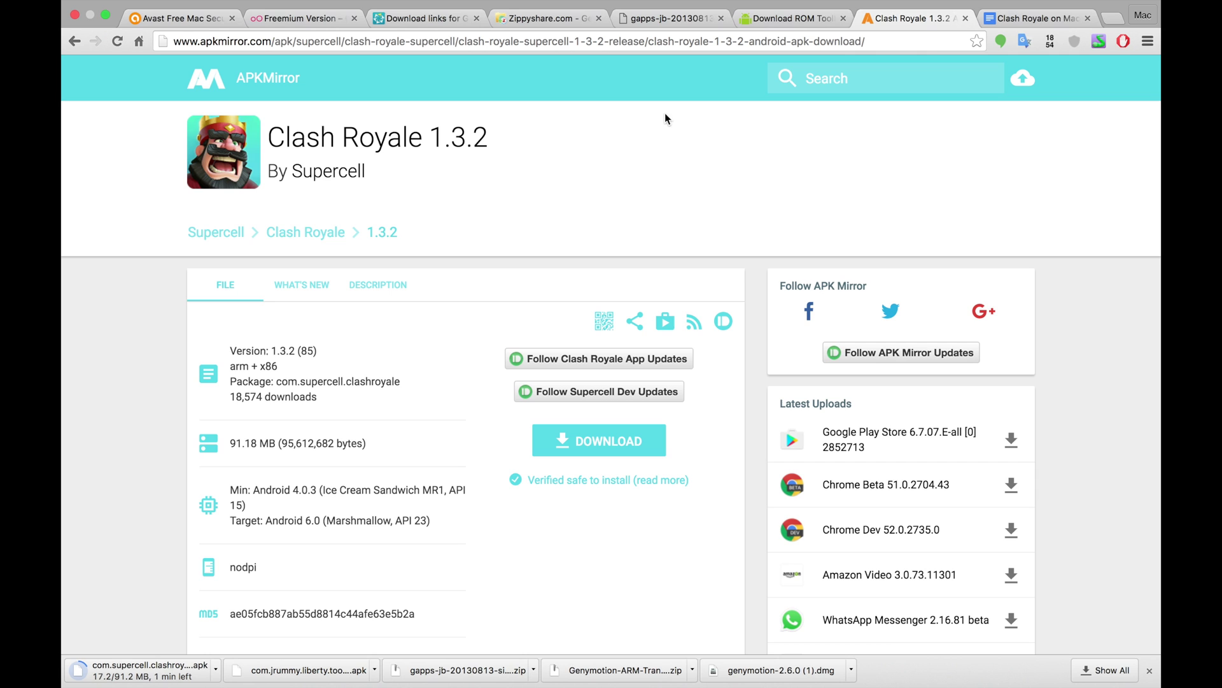
key("ctrl+Left")
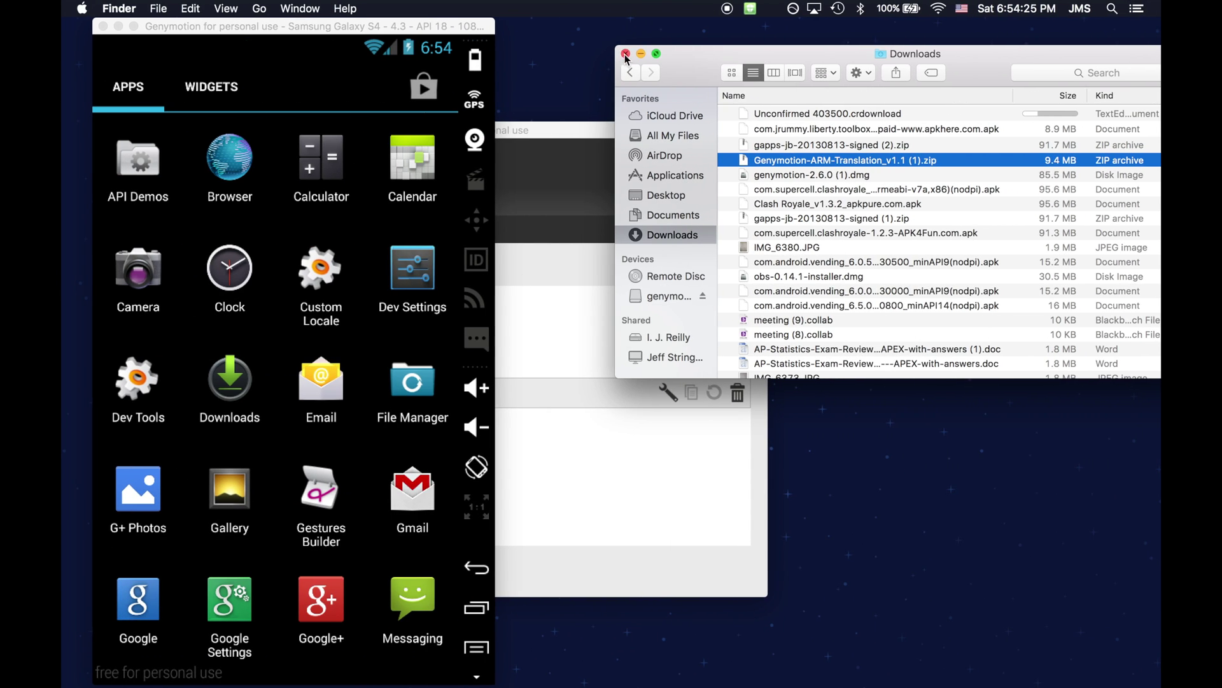
Install the Clash Royale apk by dropping it onto the emulator, then locate it in the app drawer
left_click_drag(555, 141, 922, 205)
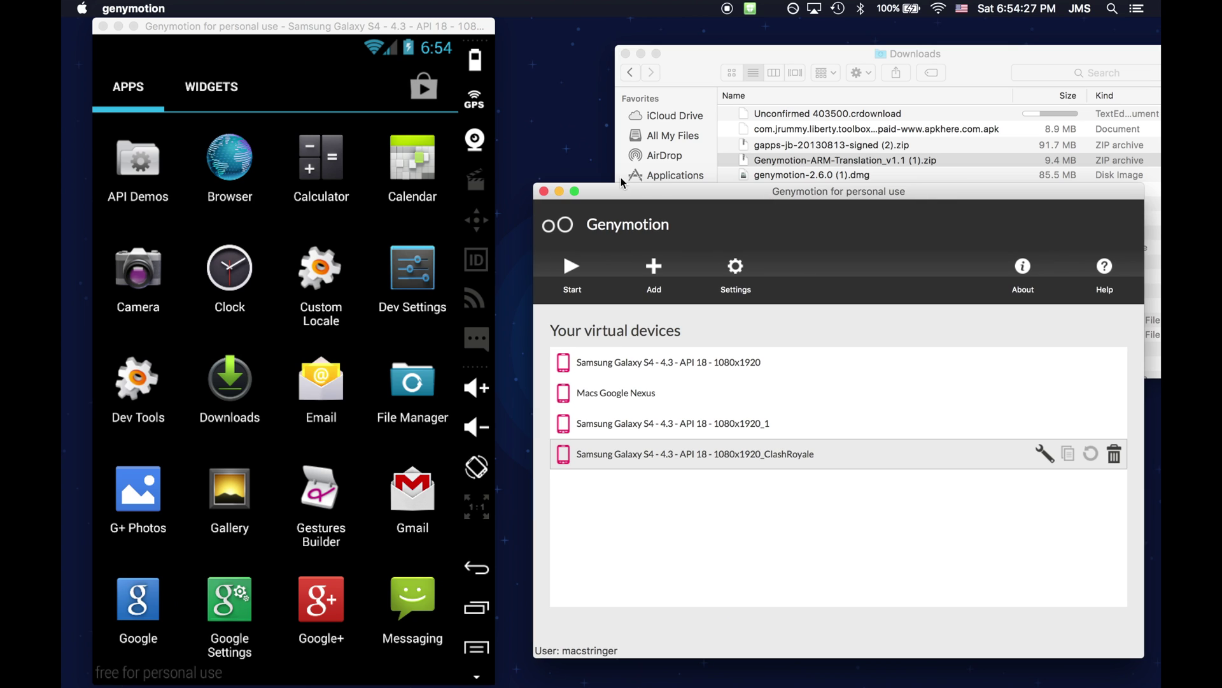
left_click(690, 74)
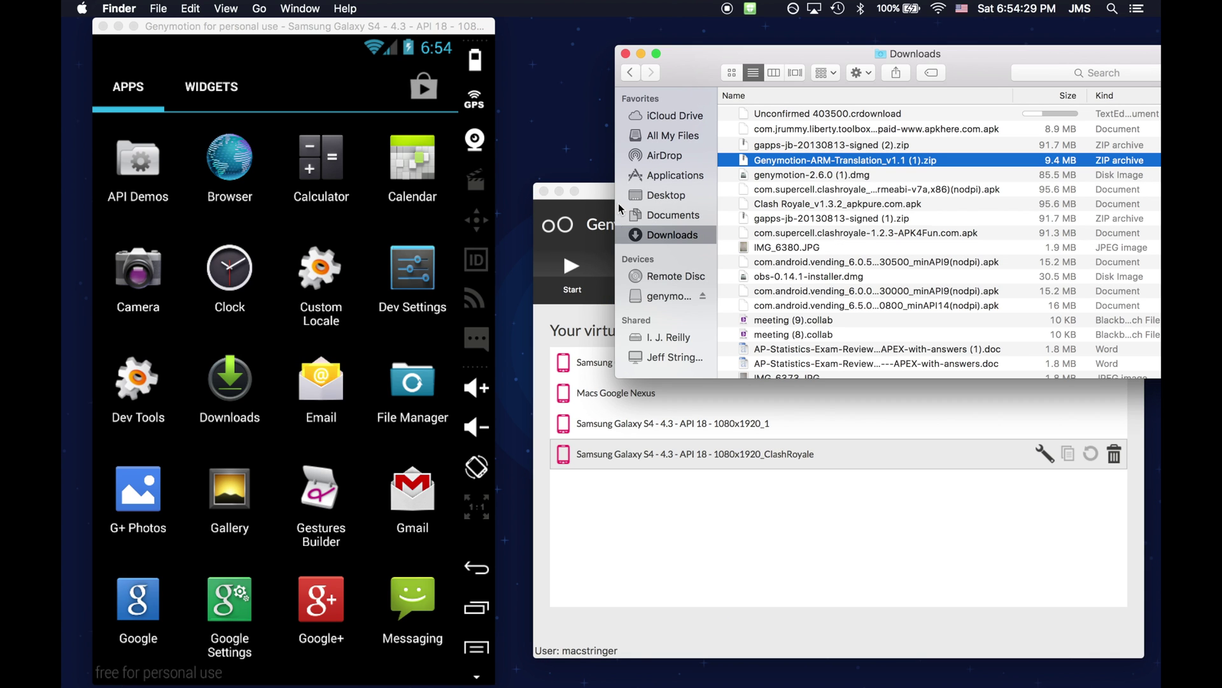
left_click_drag(691, 65, 611, 41)
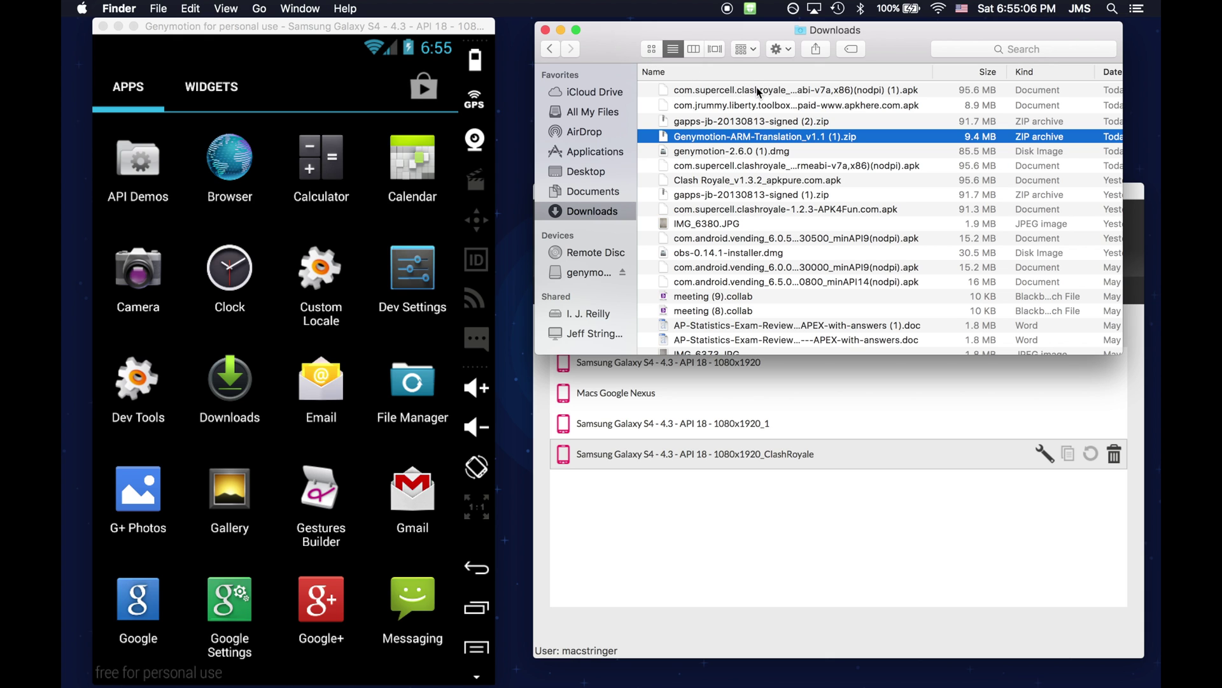
left_click_drag(757, 136, 311, 102)
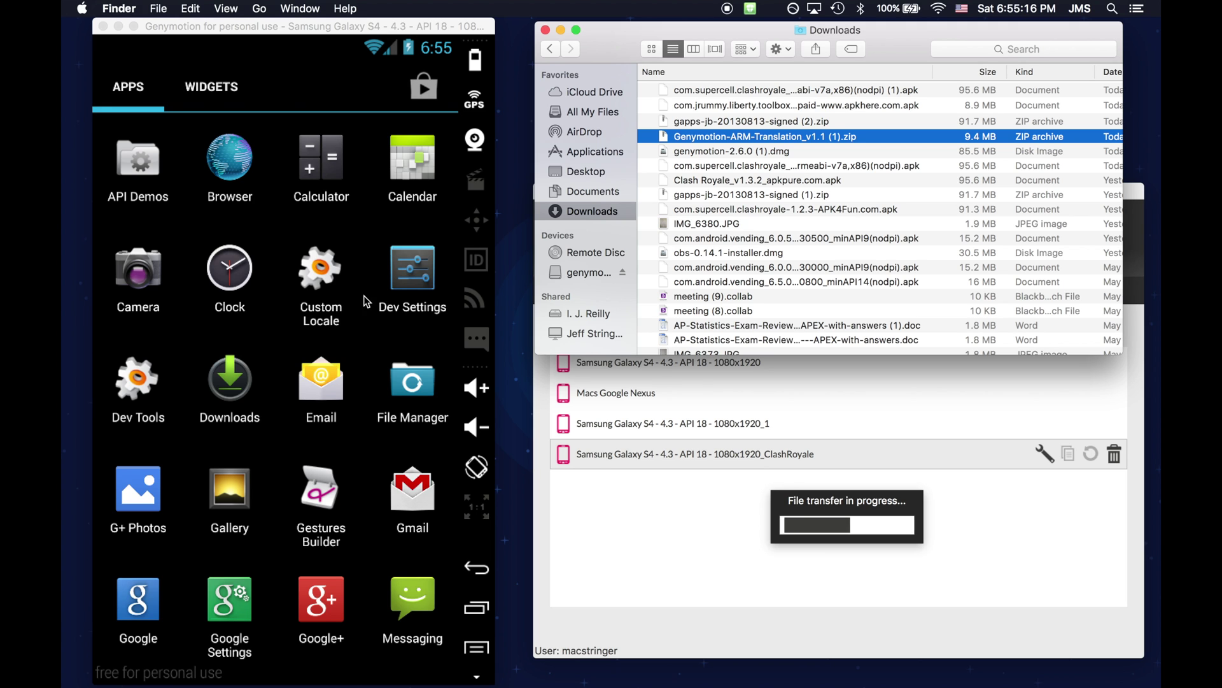
left_click_drag(366, 302, 236, 328)
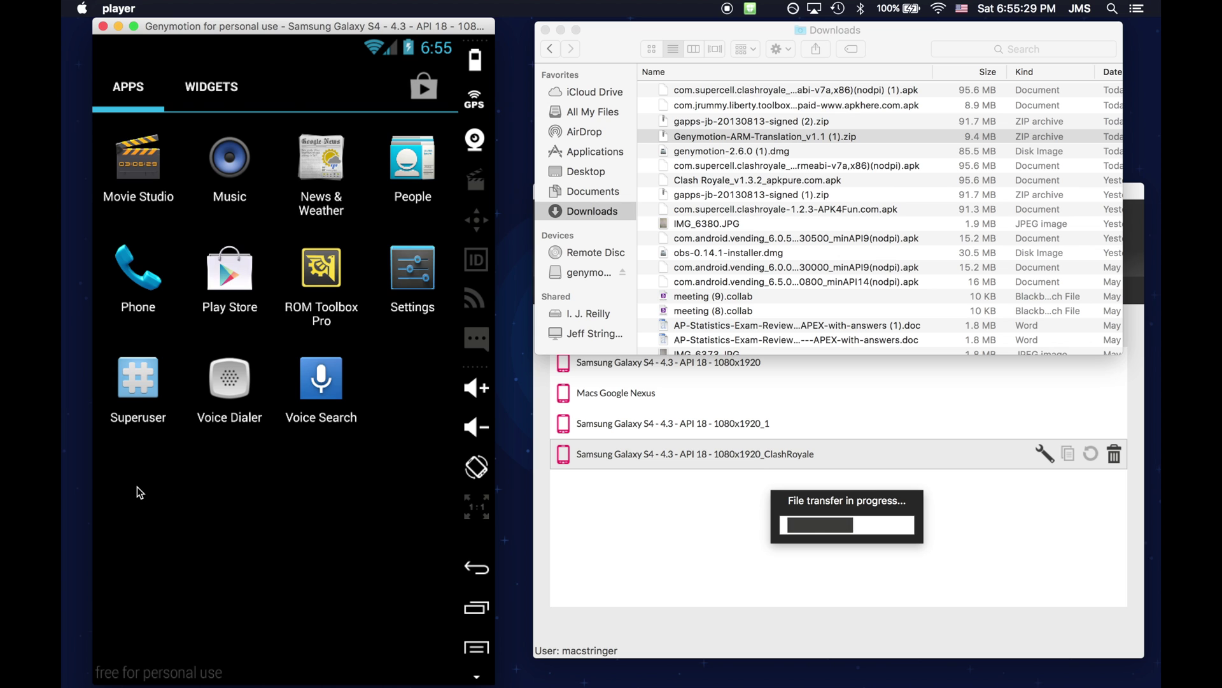
left_click_drag(139, 486, 396, 515)
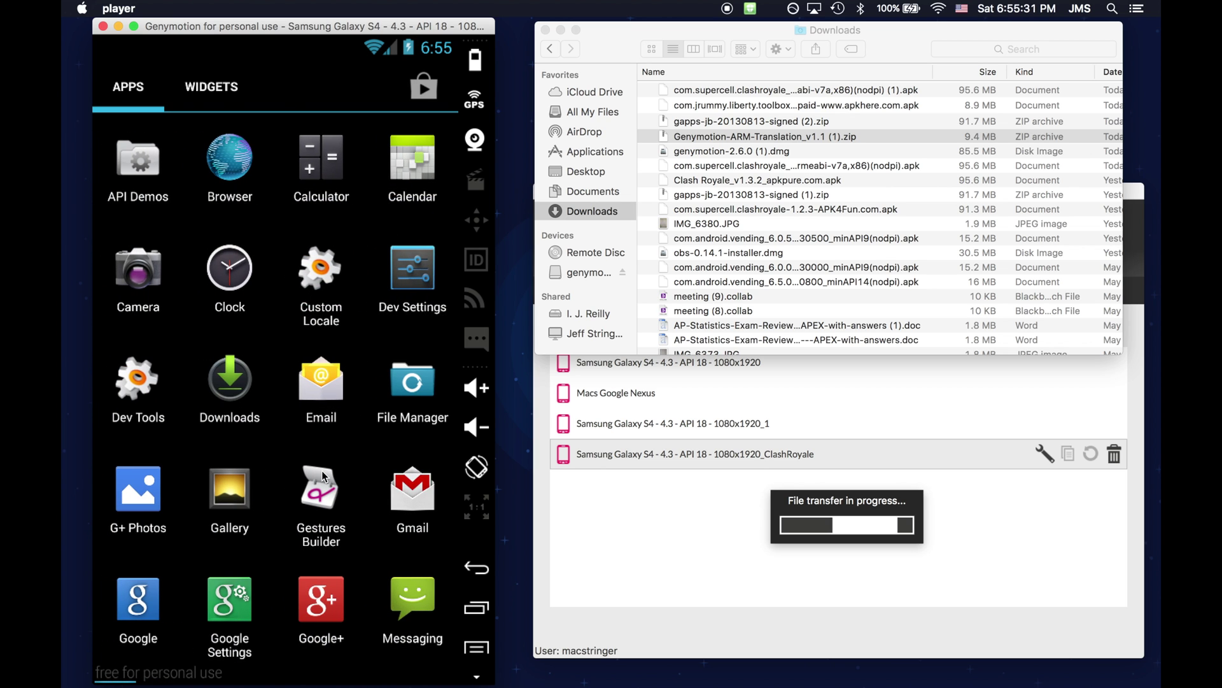
left_click_drag(364, 442, 152, 440)
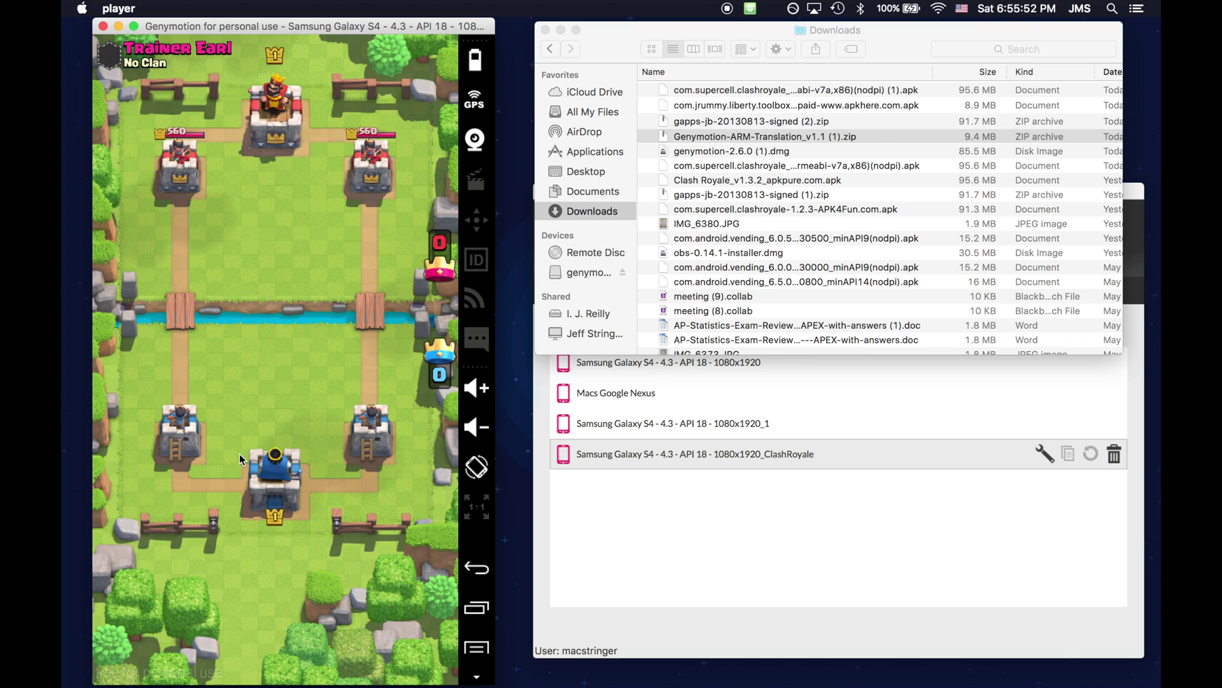
Lower the emulator's volume with repeated volume-down clicks to quiet Clash Royale
left_click(489, 422)
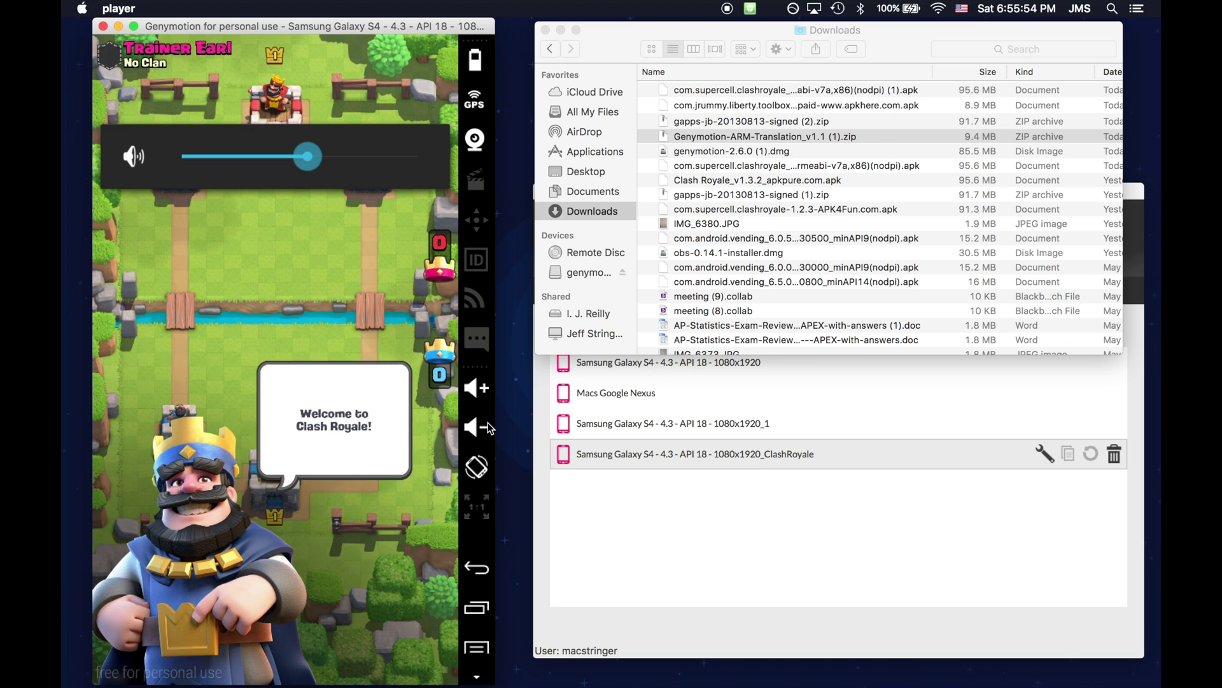
left_click(488, 422)
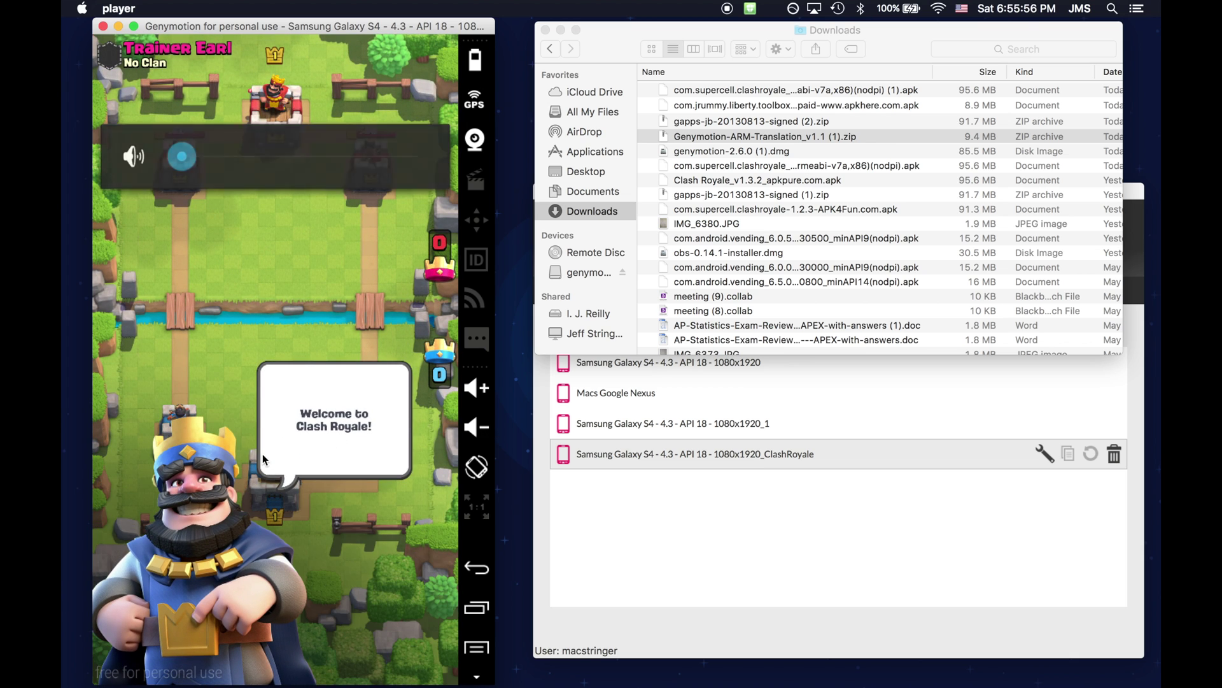
left_click(219, 488)
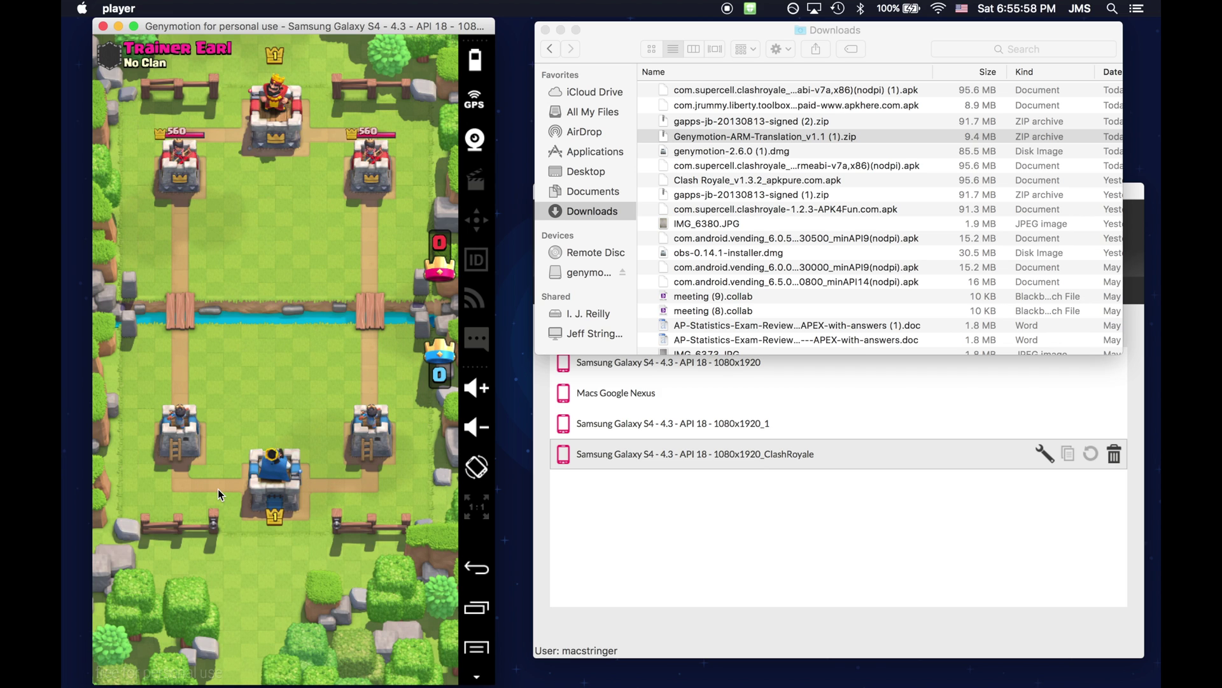
Move the Clash Royale icon to the home screen's top right, beside Play Games
left_click_drag(315, 184, 345, 266)
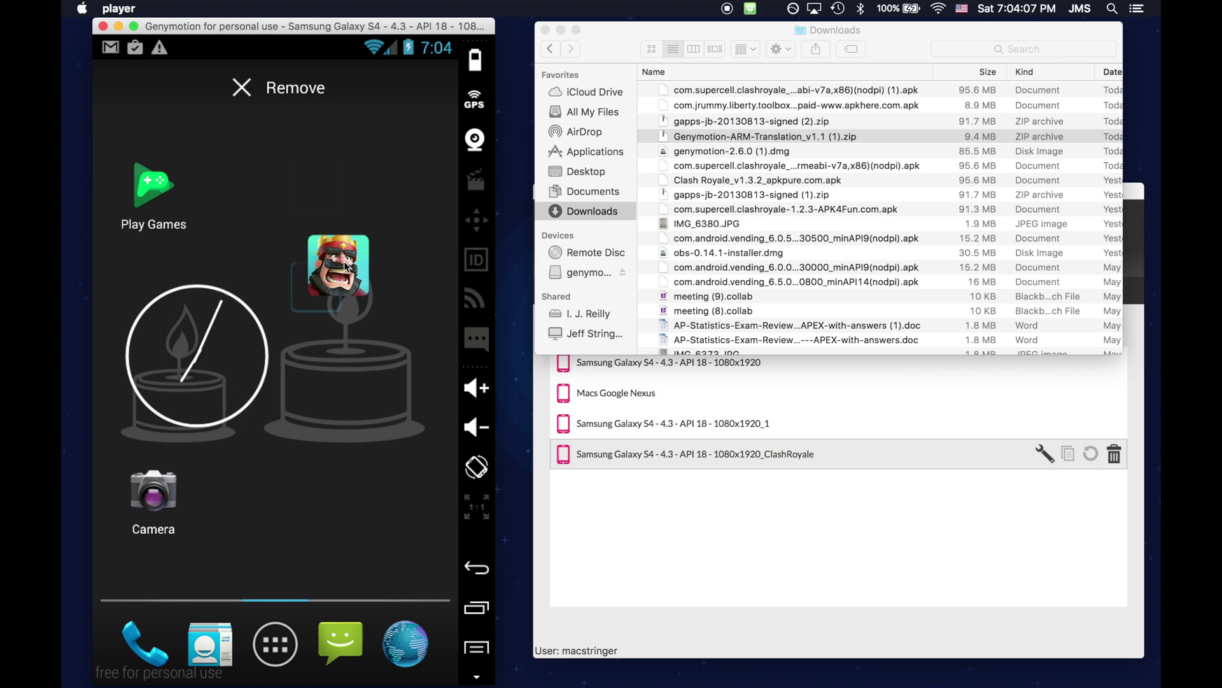
mouse_move(349, 267)
left_mouse_down()
mouse_move(387, 276)
mouse_move(408, 194)
left_mouse_up()
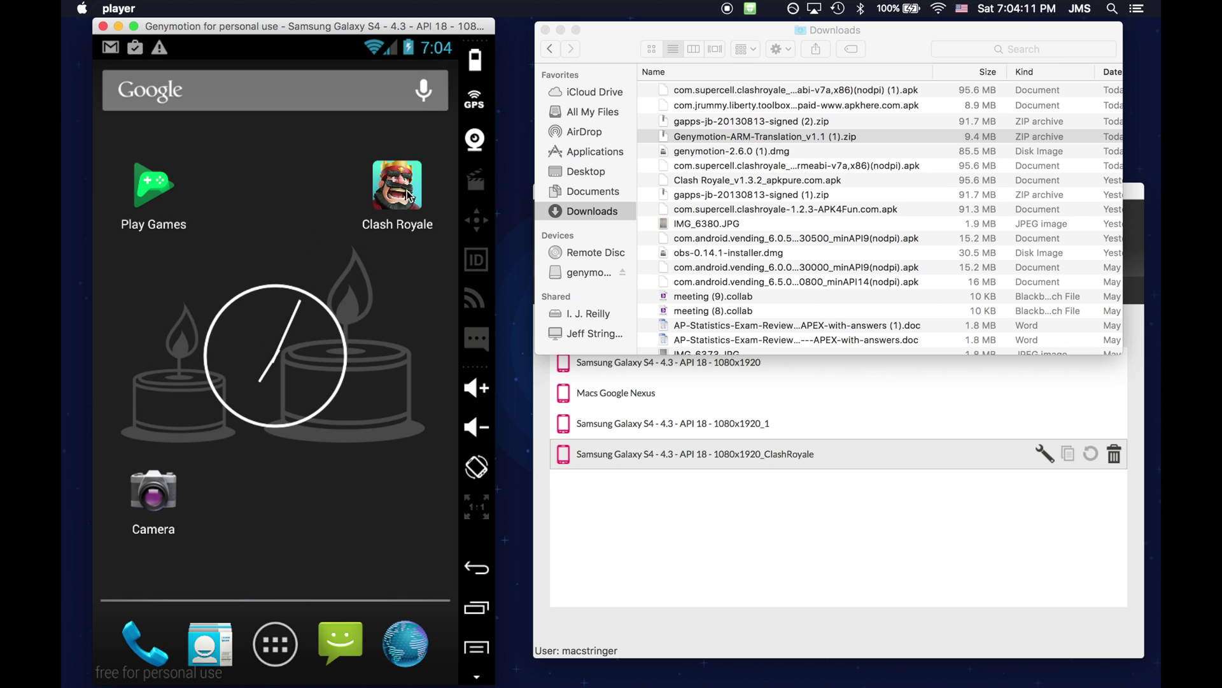